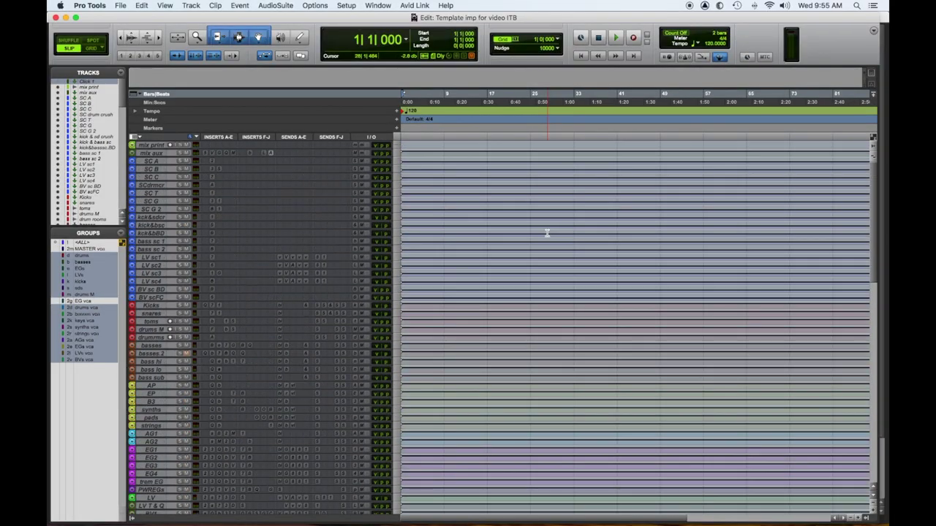
# - Select solo vca, the template's last track, and start an Import Session Data
pyautogui.scroll(-10, 547, 233)
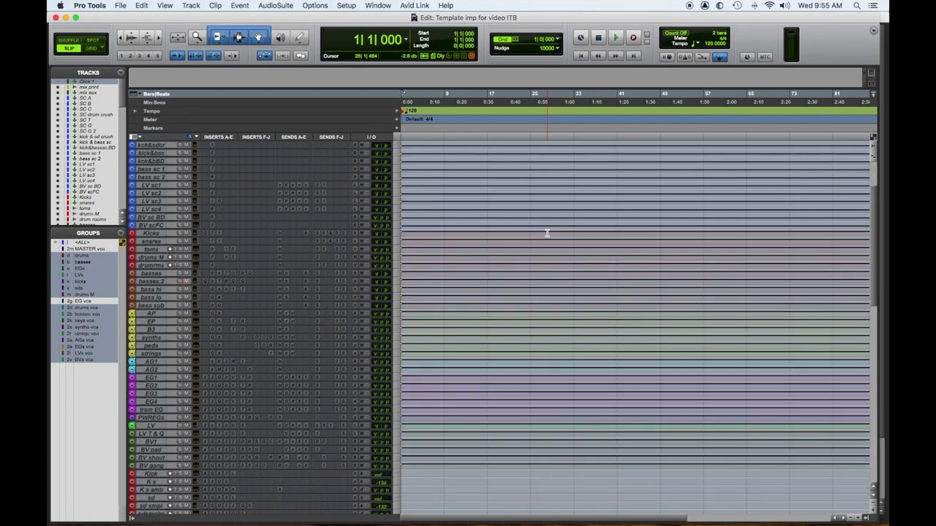
pyautogui.scroll(-2, 546, 233)
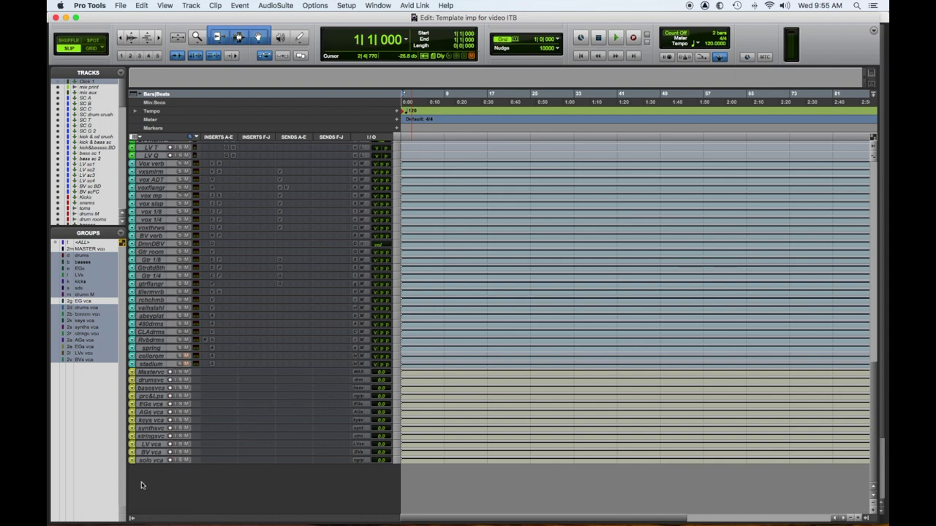
pyautogui.click(150, 462)
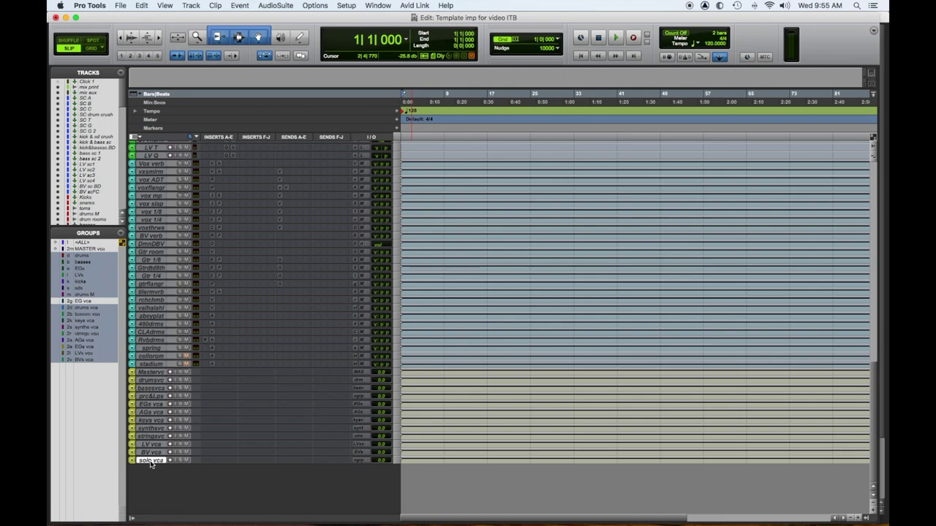
pyautogui.hotkey('alt', 'shift', 'i')
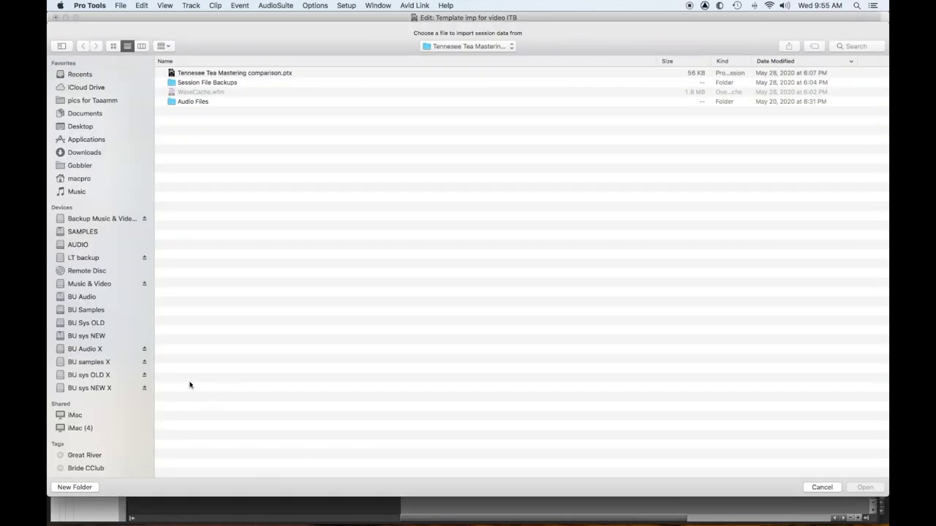
# - Import all source tracks, Kick through AM.02.1, from Tennessee Tea mix READY for VIDEO as new tracks
pyautogui.click(431, 46)
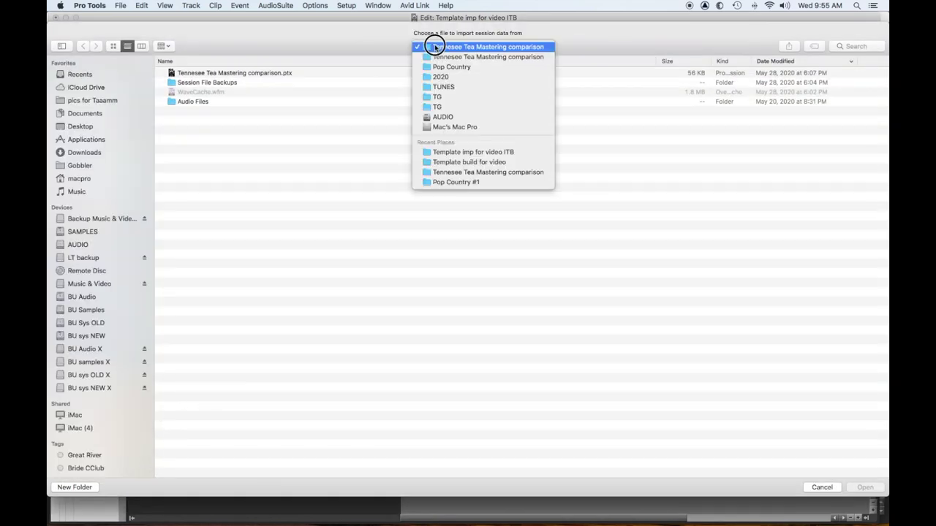
pyautogui.click(455, 182)
pyautogui.doubleClick(265, 73)
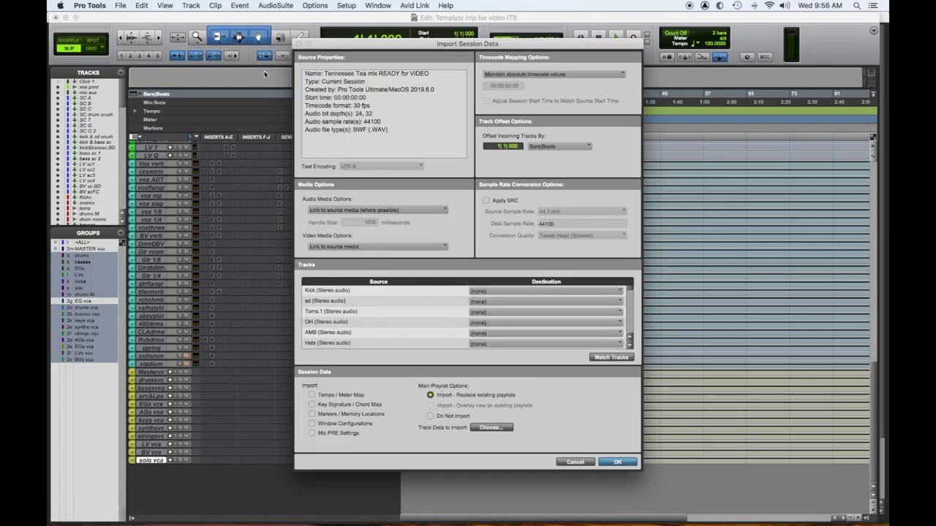
pyautogui.click(352, 290)
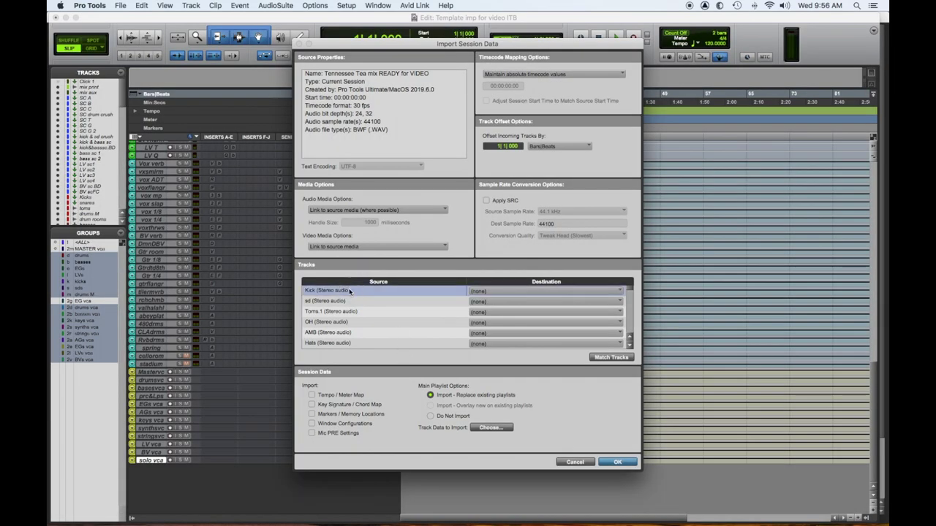
pyautogui.scroll(-10, 360, 326)
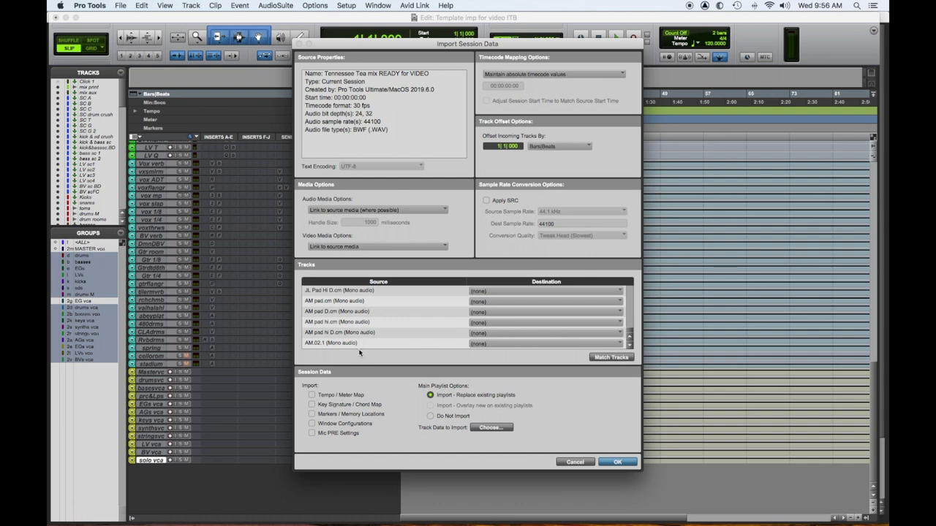
pyautogui.keyDown('shift'); pyautogui.click(356, 344); pyautogui.keyUp('shift')
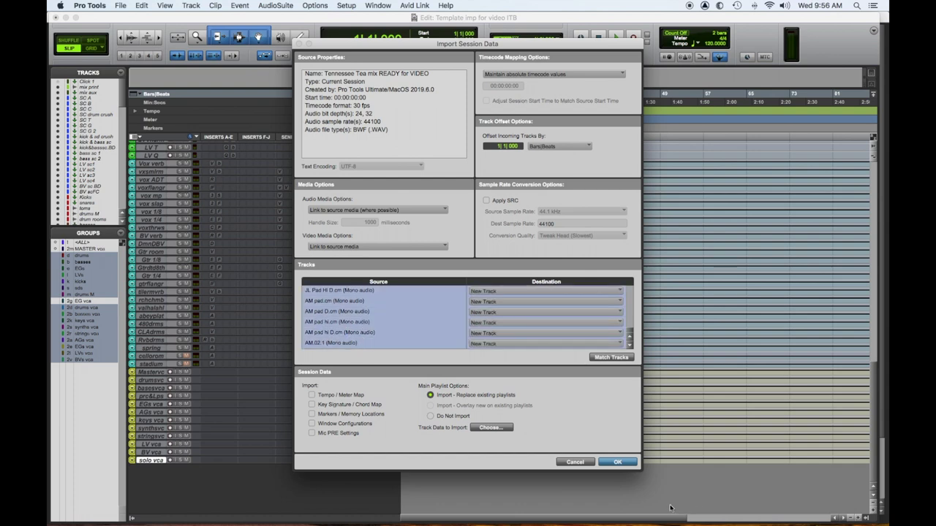
pyautogui.click(616, 462)
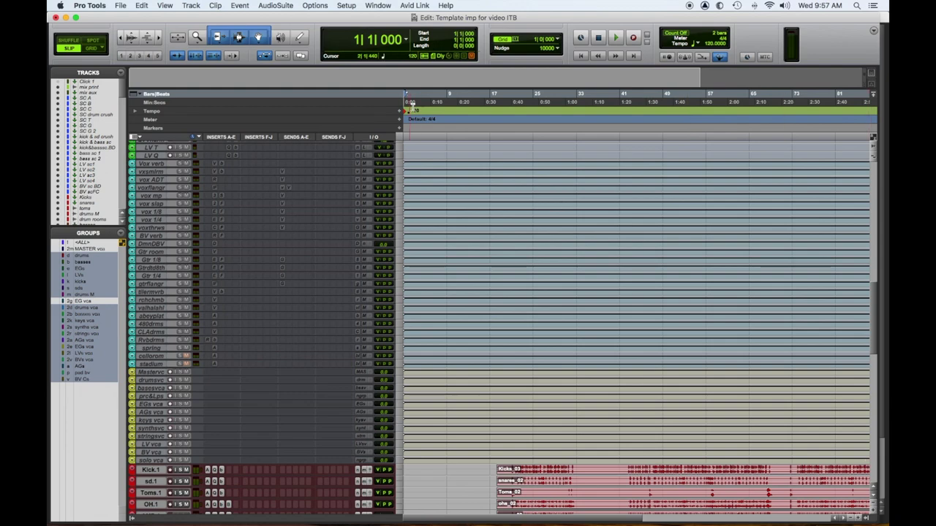
pyautogui.scroll(-15, 596, 296)
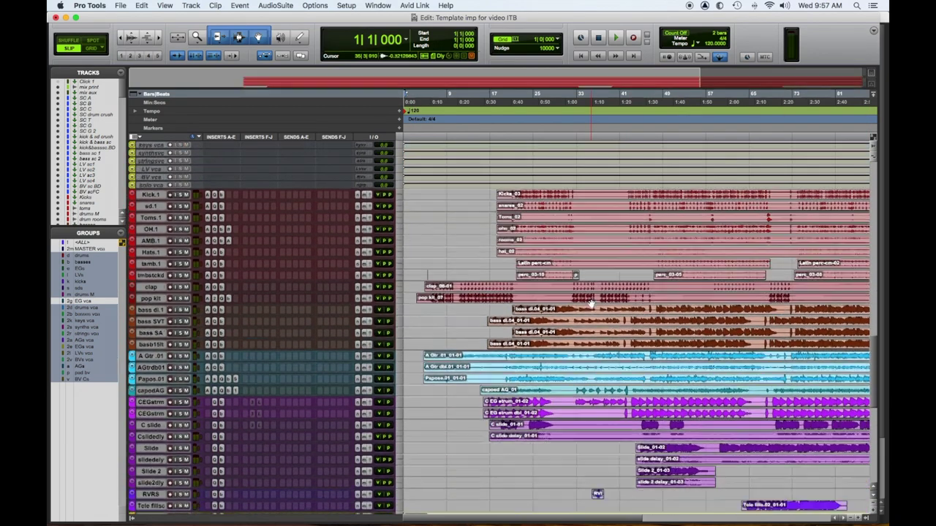
pyautogui.scroll(-4, 593, 302)
pyautogui.scroll(-3, 592, 303)
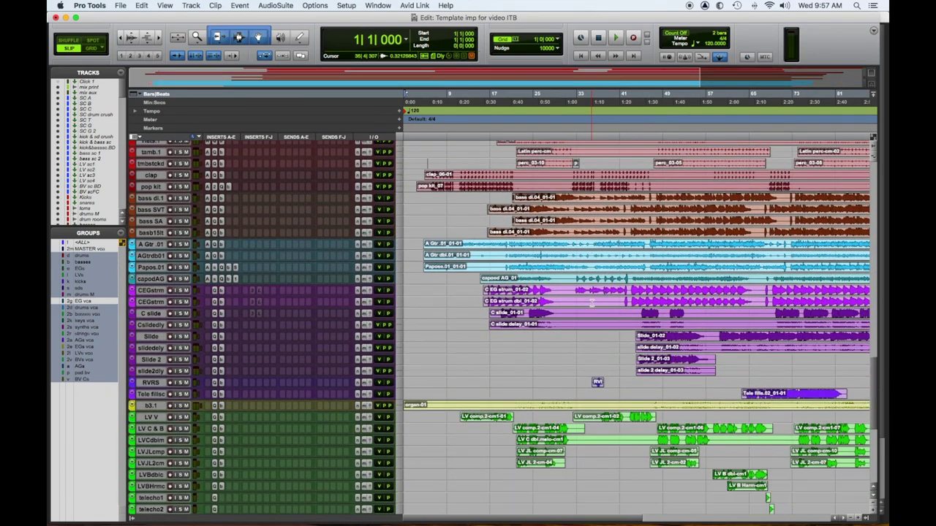
pyautogui.scroll(-4, 592, 302)
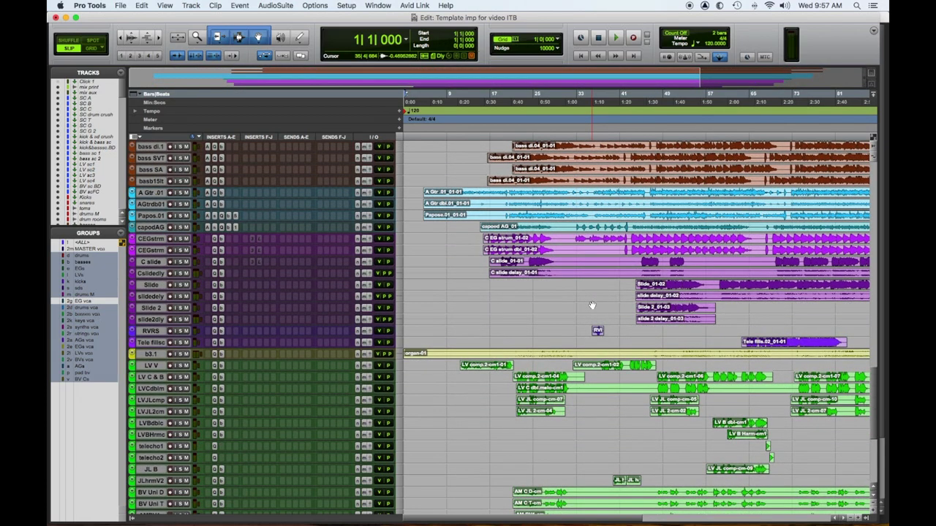
pyautogui.scroll(-7, 592, 305)
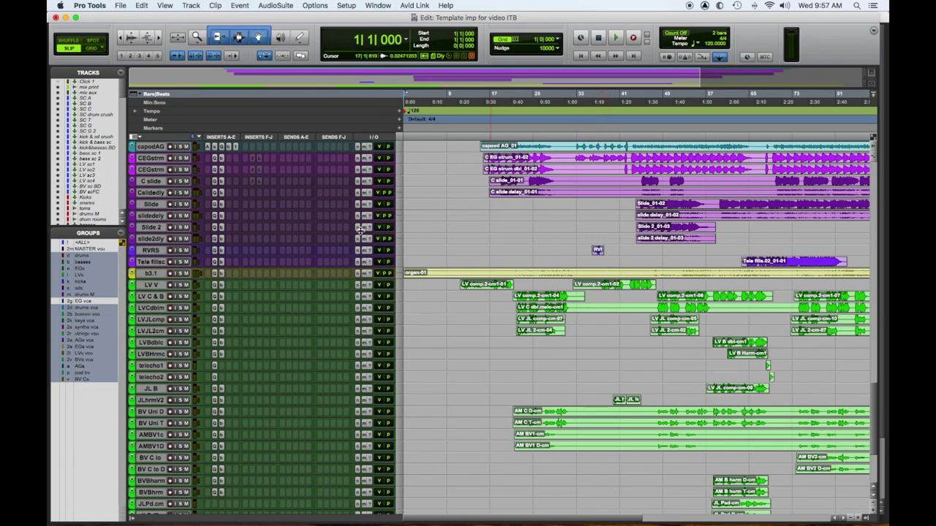
pyautogui.click(214, 274)
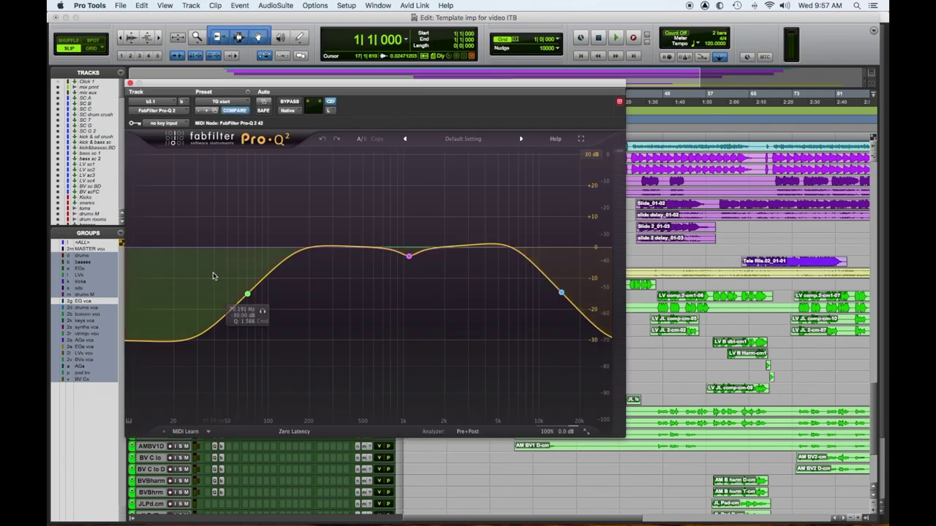
pyautogui.click(131, 83)
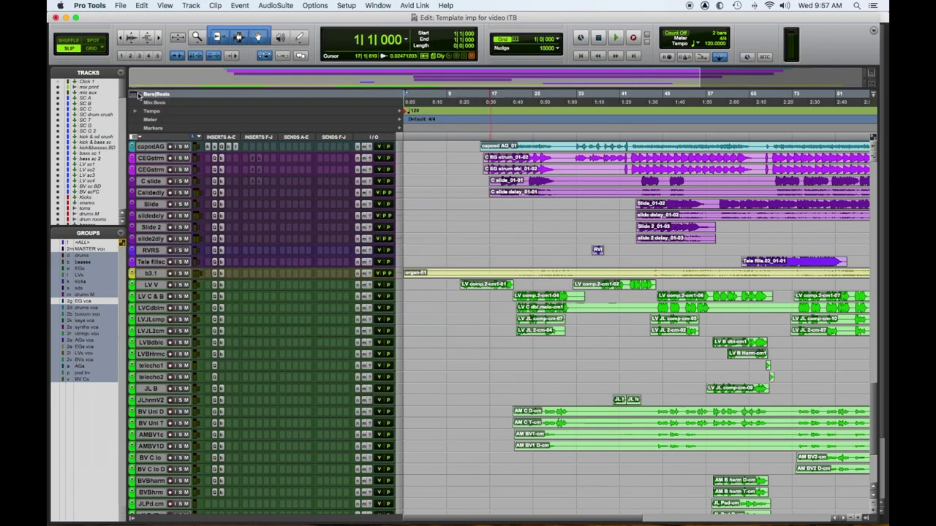
pyautogui.click(220, 261)
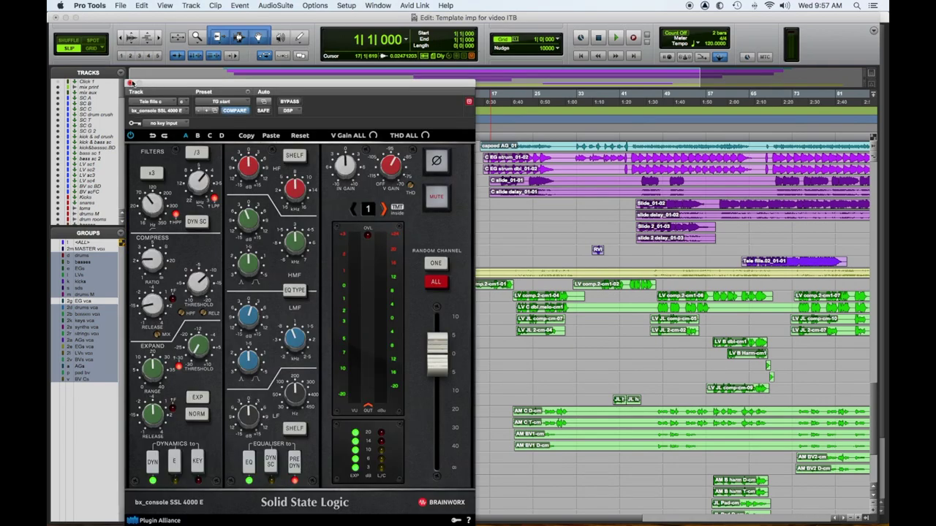
pyautogui.click(130, 82)
pyautogui.scroll(3, 287, 229)
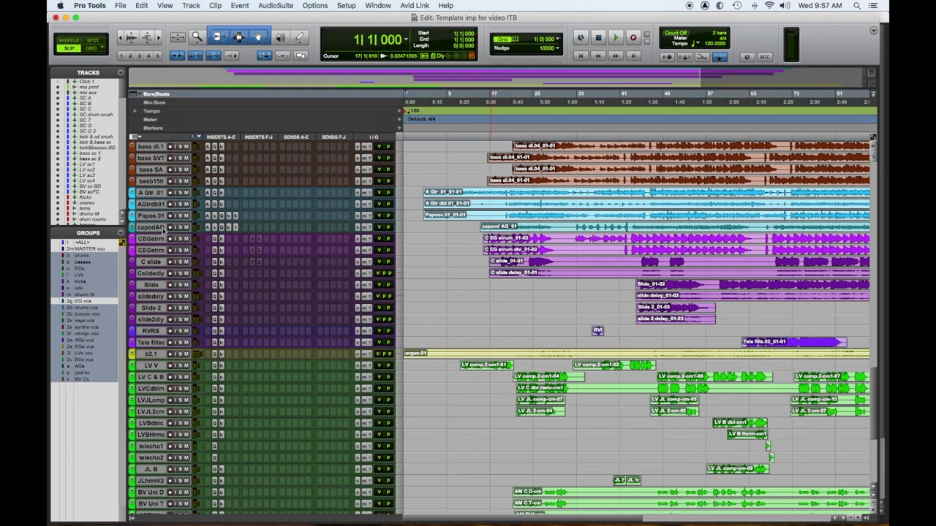
pyautogui.click(235, 229)
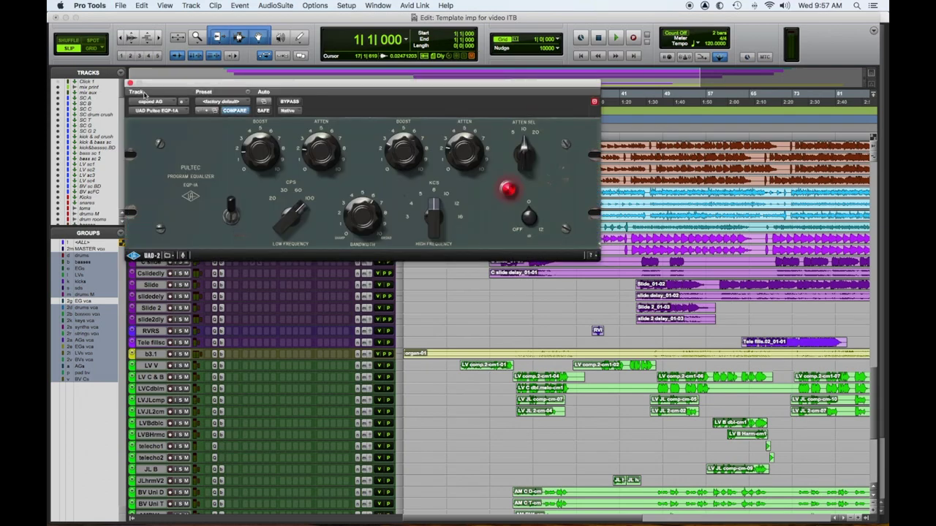
pyautogui.click(129, 83)
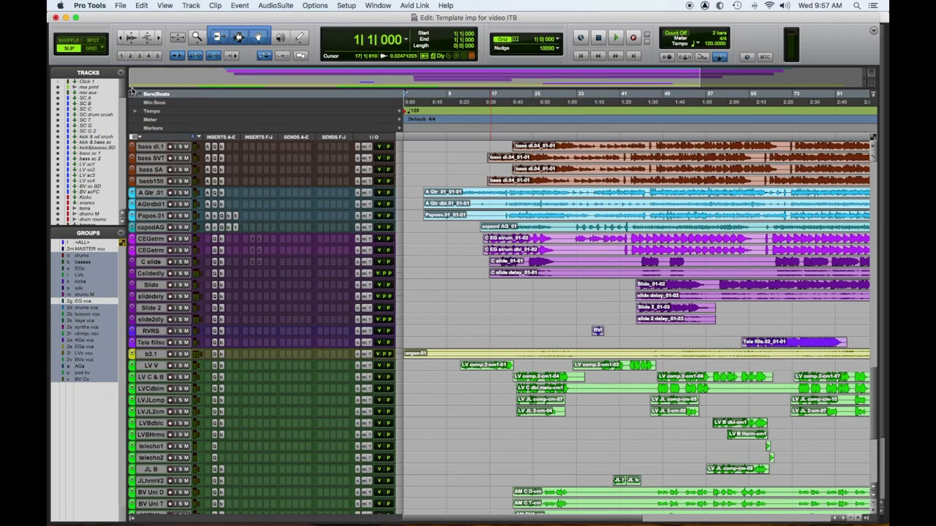
pyautogui.click(229, 227)
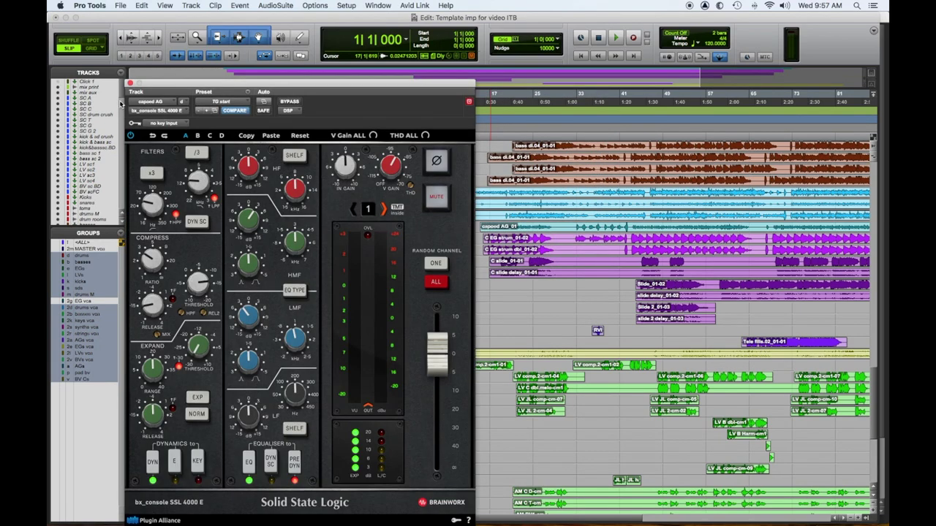
pyautogui.click(129, 82)
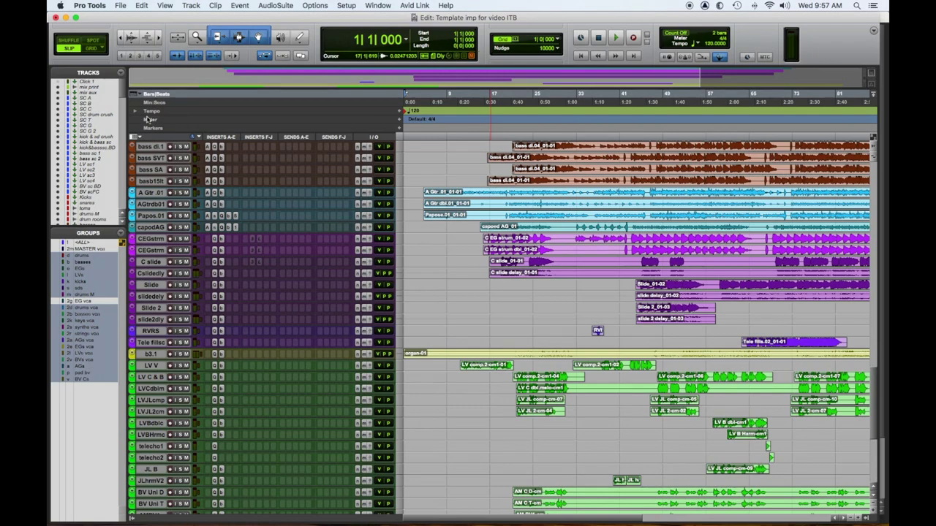
pyautogui.click(220, 229)
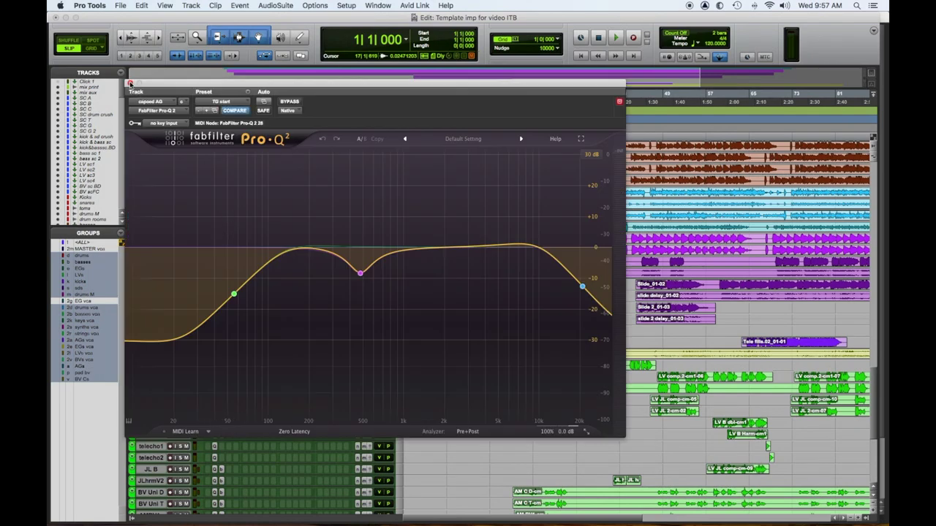
pyautogui.click(129, 83)
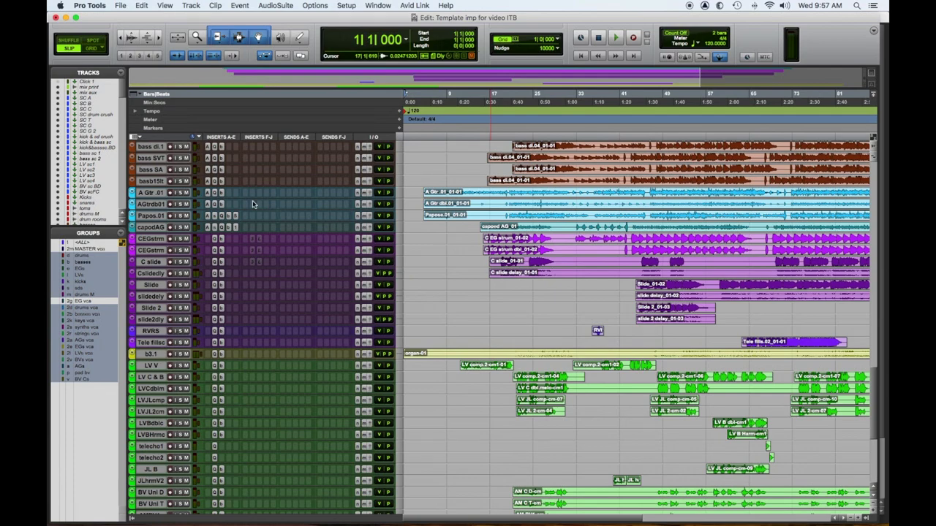
pyautogui.scroll(5, 296, 243)
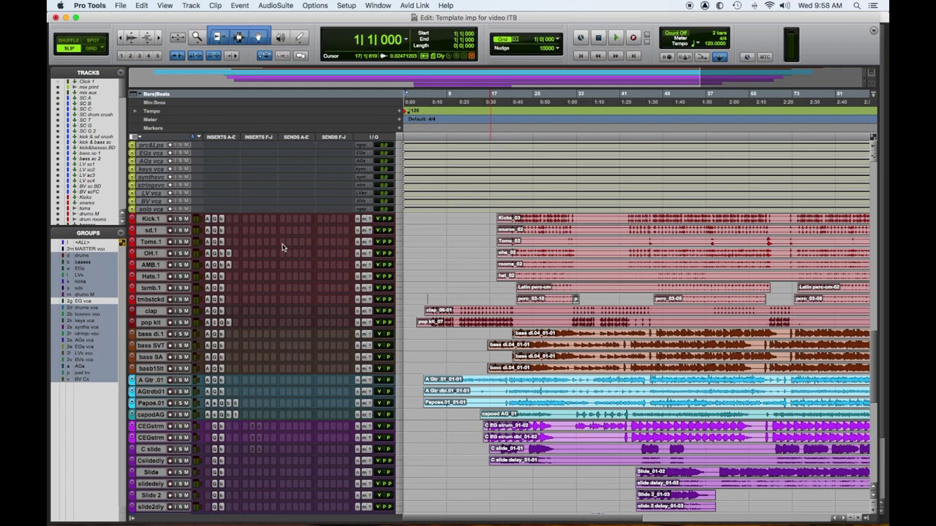
pyautogui.scroll(10, 283, 247)
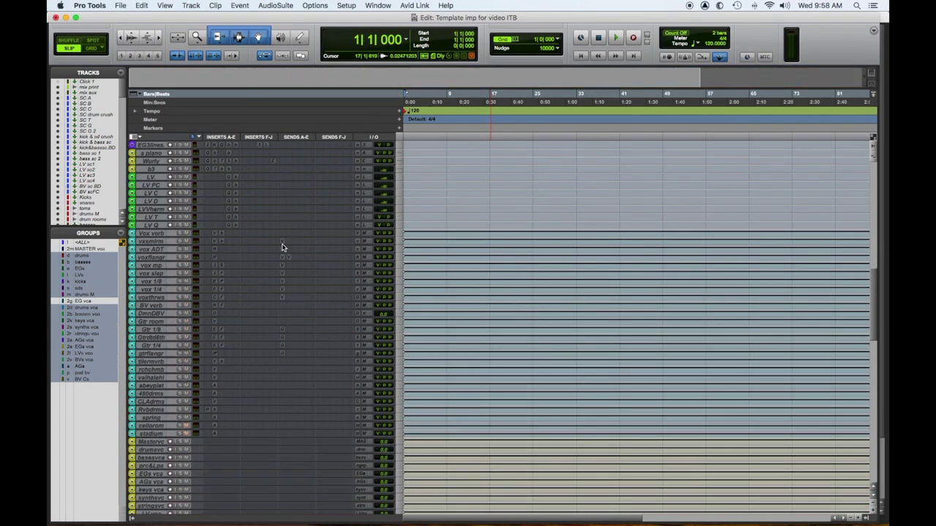
# - Enlarge all tracks from mini to medium height
pyautogui.scroll(5, 282, 247)
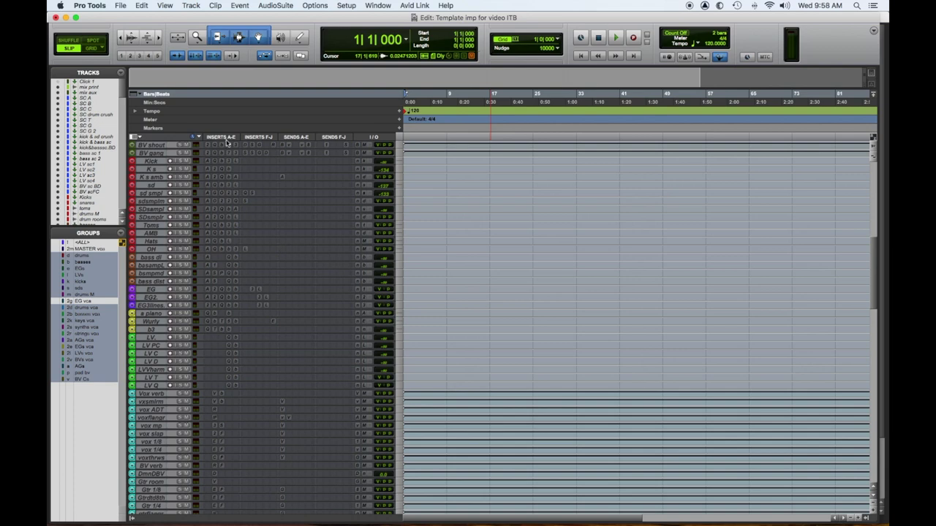
pyautogui.click(399, 193)
pyautogui.click(417, 224)
pyautogui.hotkey('ctrl', 'alt', 'Up')
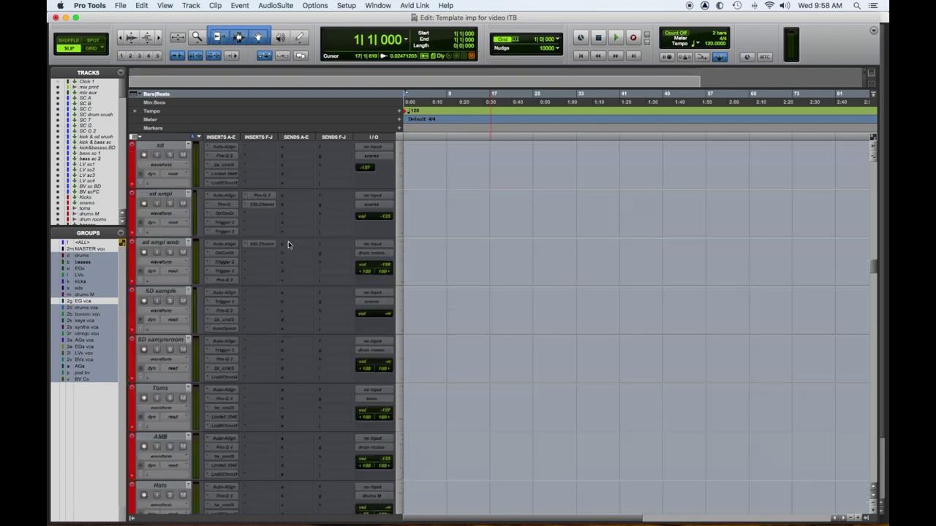
# - Select mix print and mix aux, then the inactive side-chain tracks bass sc 2 through BV scFC
pyautogui.scroll(-5, 288, 242)
pyautogui.scroll(10, 290, 242)
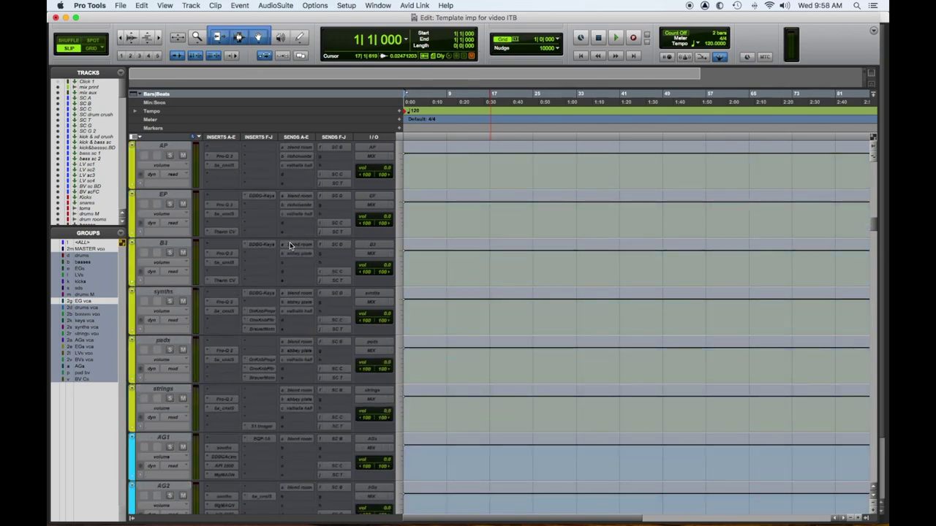
pyautogui.scroll(5, 289, 242)
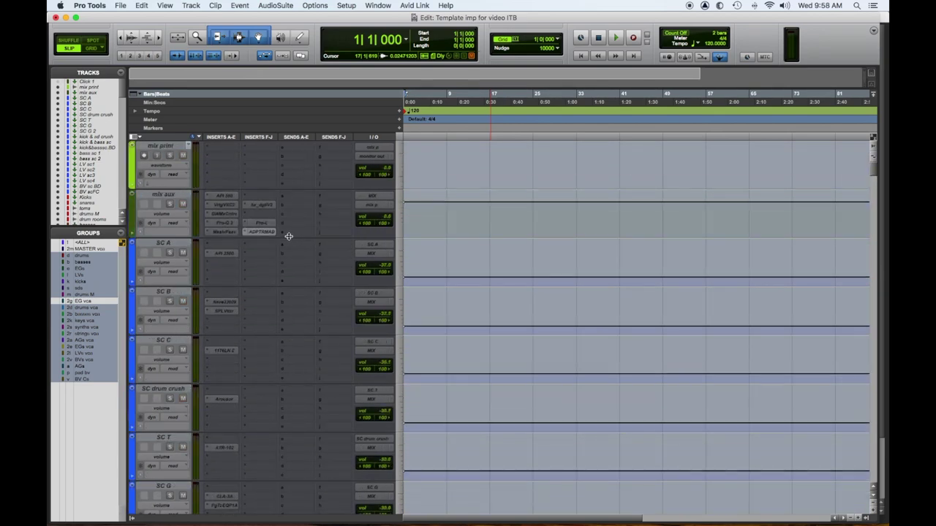
pyautogui.click(172, 146)
pyautogui.keyDown('shift'); pyautogui.click(174, 195); pyautogui.keyUp('shift')
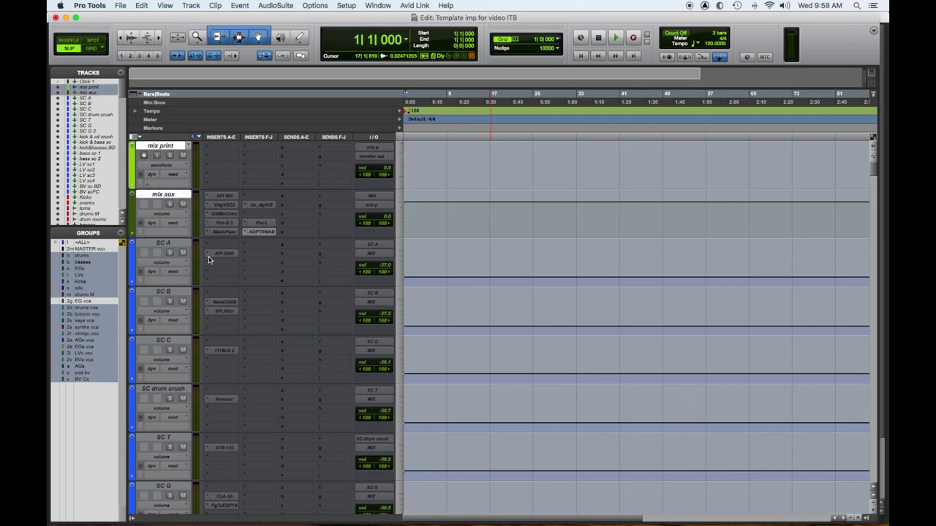
pyautogui.scroll(-8, 211, 261)
pyautogui.scroll(-2, 211, 262)
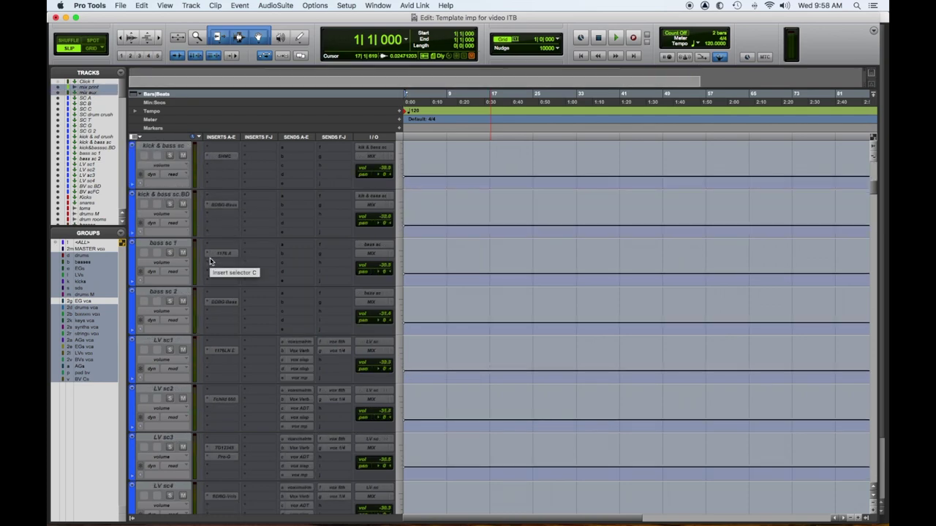
pyautogui.scroll(-3, 210, 261)
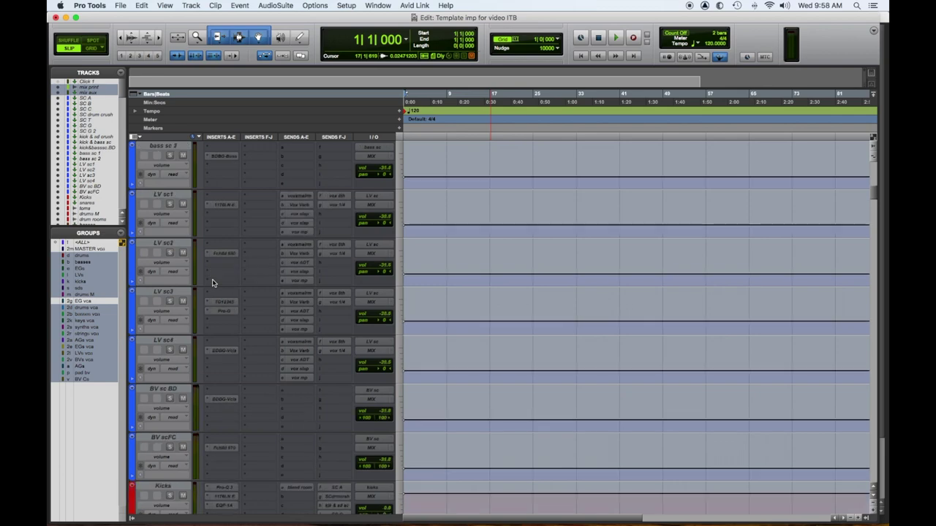
pyautogui.keyDown('shift'); pyautogui.click(177, 437); pyautogui.keyUp('shift')
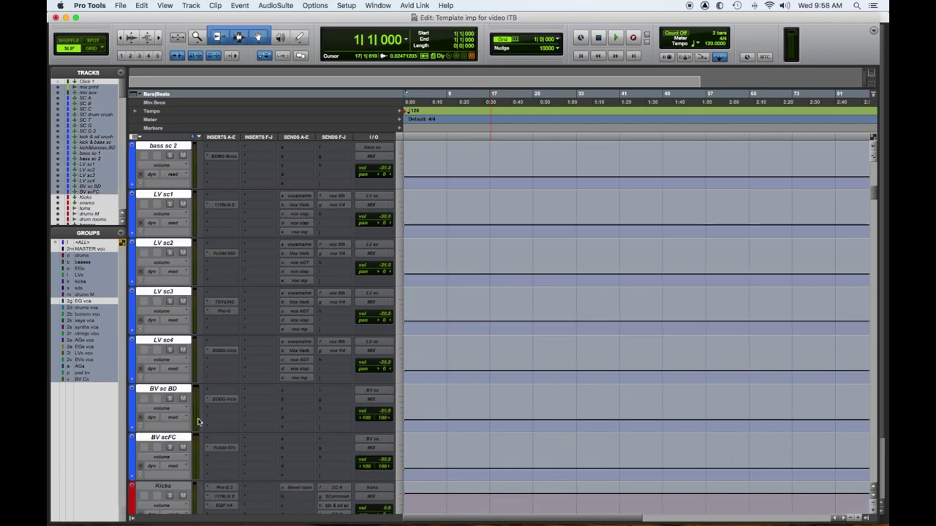
# - Make side-chain tracks bass sc 2–BV scFC active, then PWR EGs through BV pad
pyautogui.rightClick(178, 341)
pyautogui.click(194, 352)
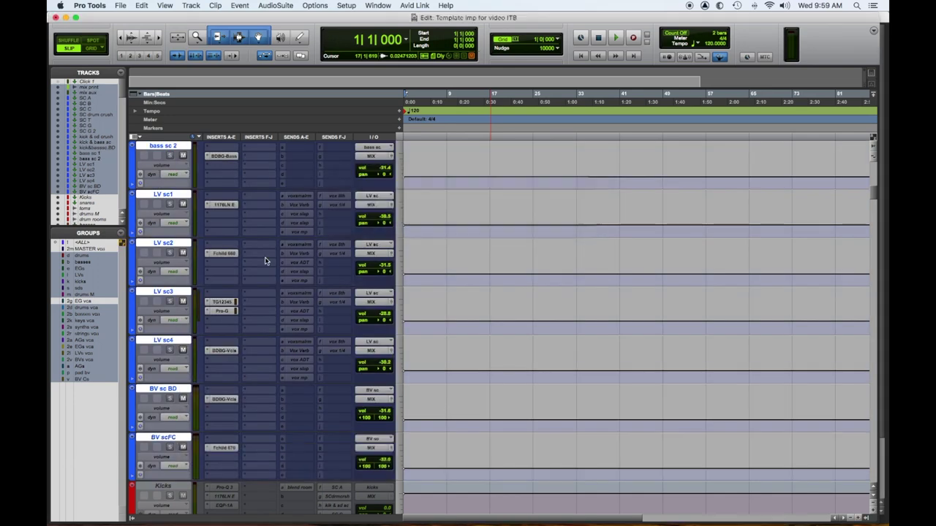
pyautogui.scroll(-10, 268, 263)
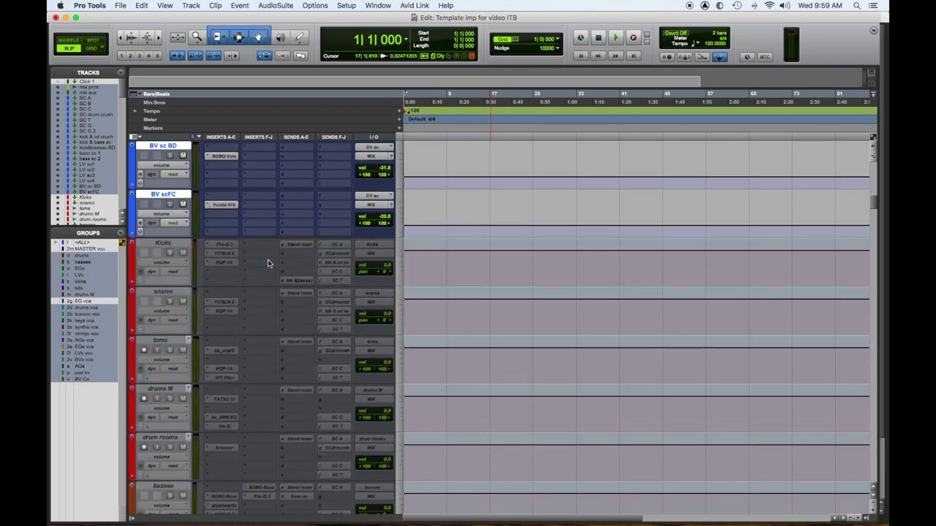
pyautogui.click(174, 245)
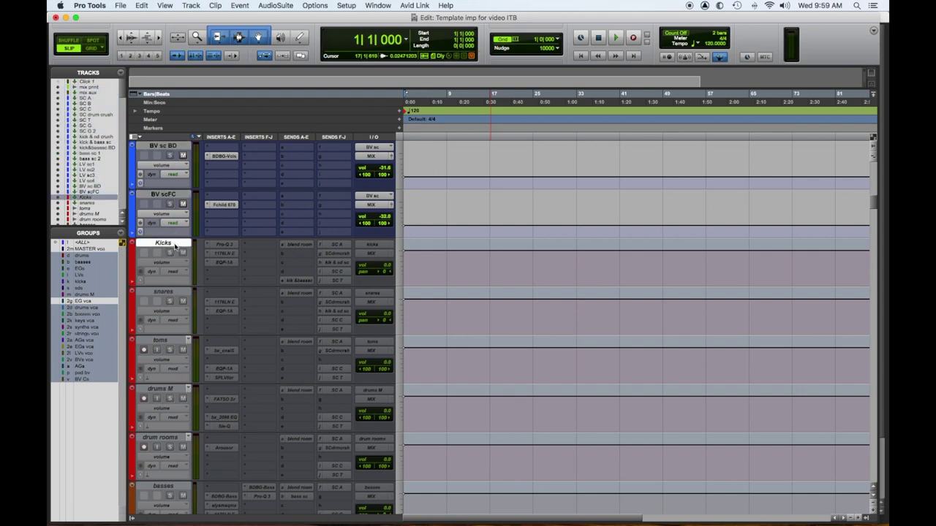
pyautogui.scroll(-5, 310, 303)
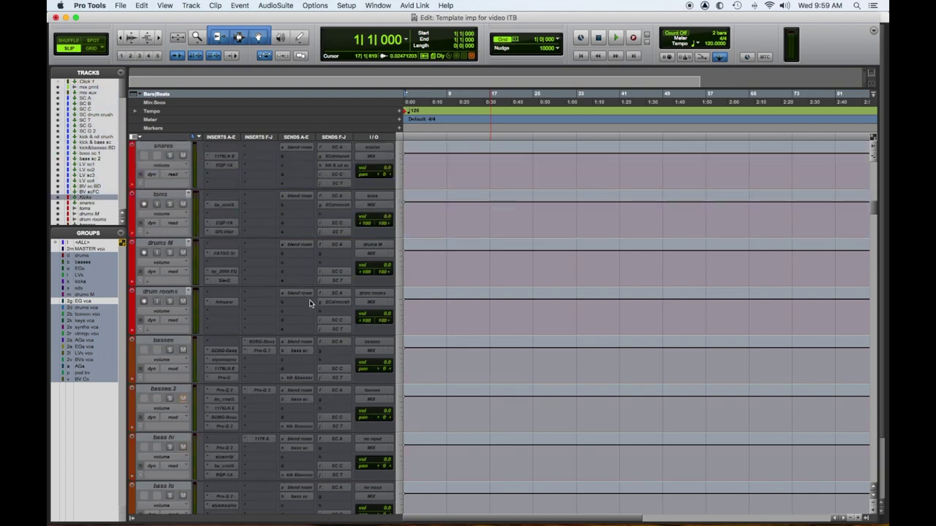
pyautogui.scroll(-3, 309, 303)
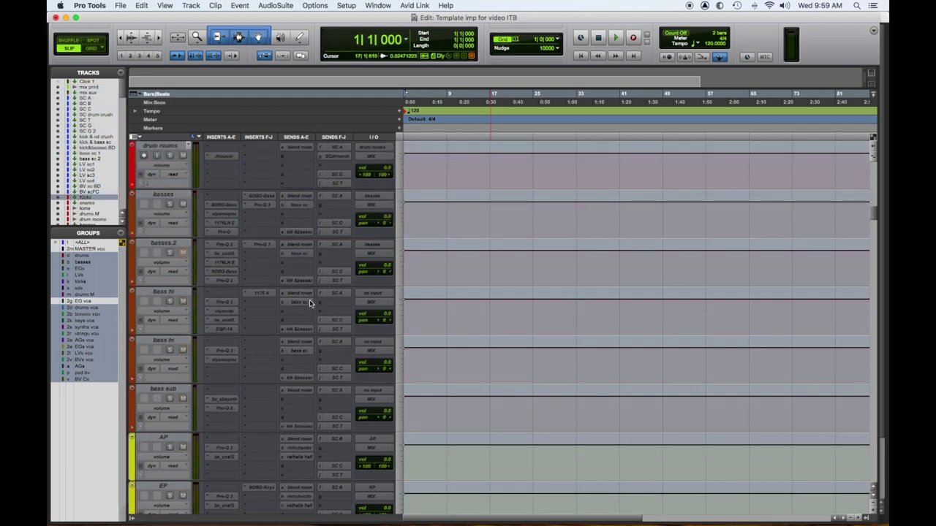
pyautogui.scroll(-1, 309, 303)
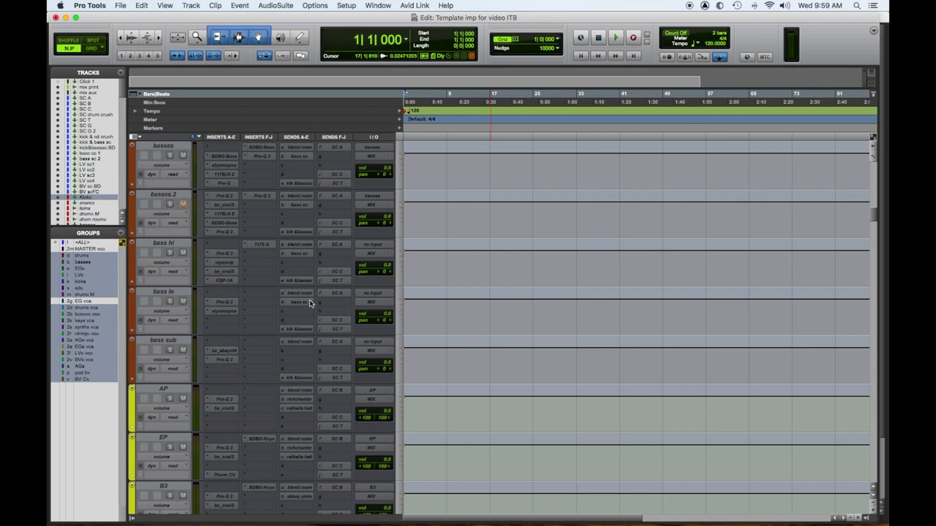
pyautogui.scroll(-7, 309, 304)
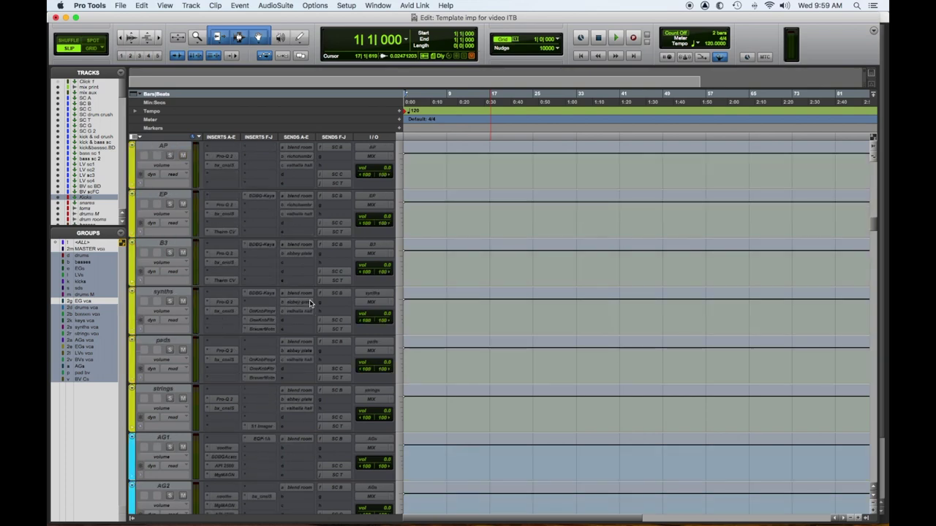
pyautogui.scroll(-1, 309, 304)
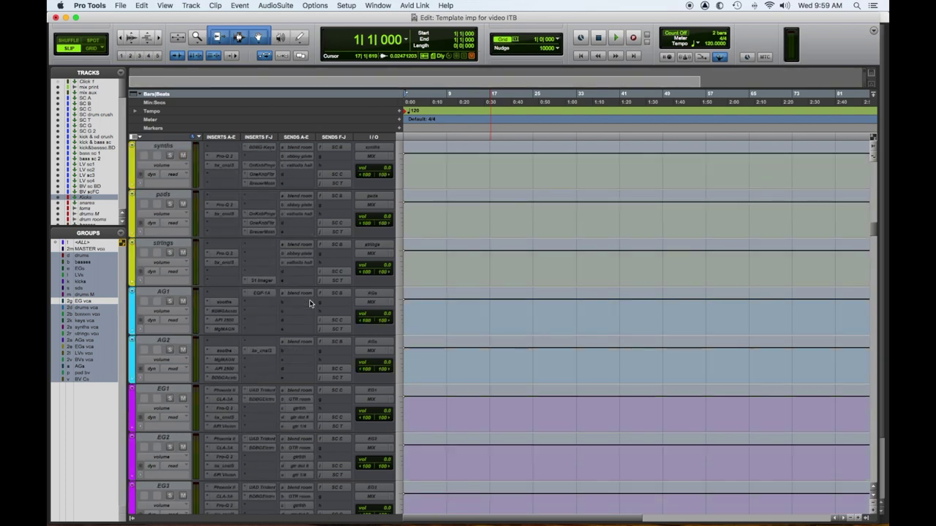
pyautogui.scroll(-4, 309, 303)
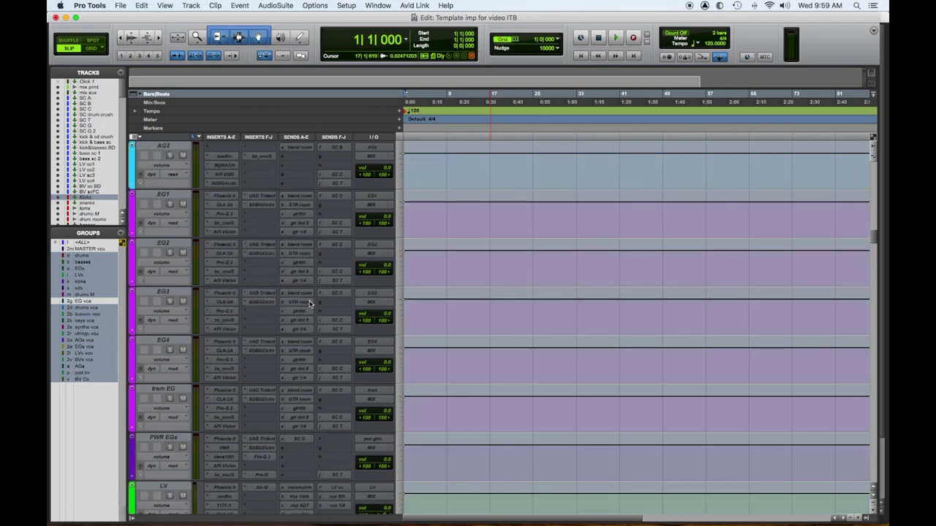
pyautogui.scroll(-5, 309, 303)
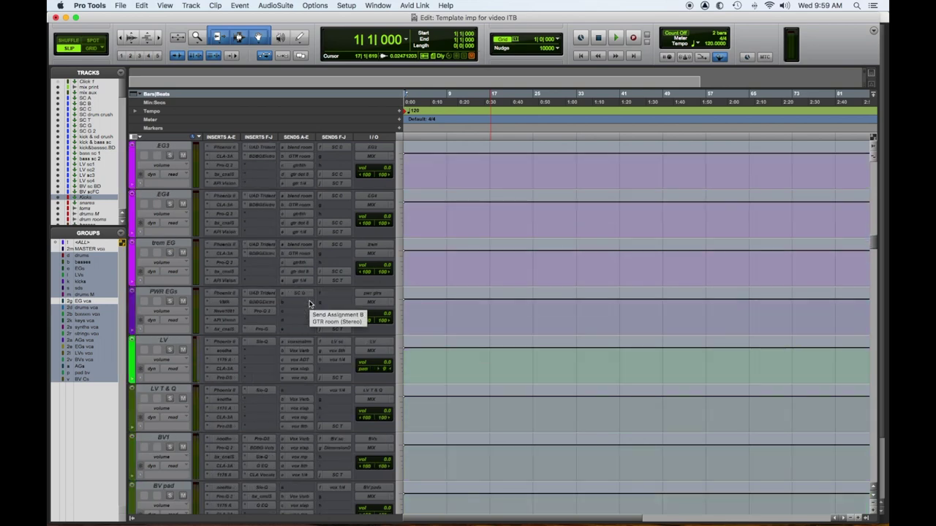
pyautogui.scroll(-1, 309, 304)
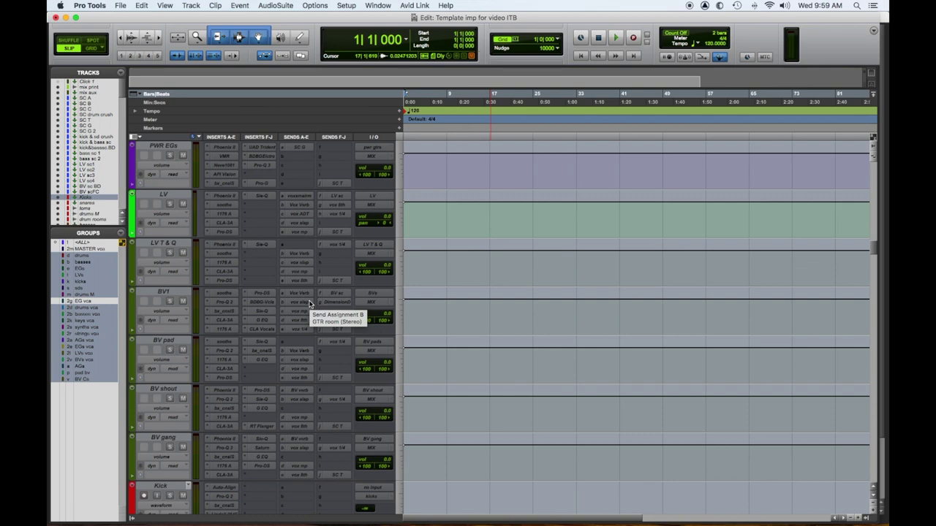
pyautogui.keyDown('shift'); pyautogui.click(167, 342); pyautogui.keyUp('shift')
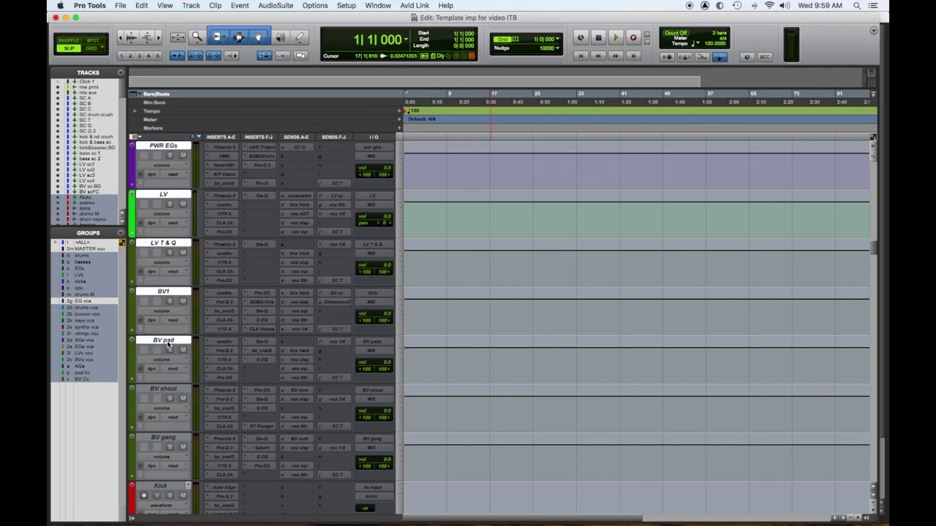
pyautogui.rightClick(166, 343)
pyautogui.click(173, 353)
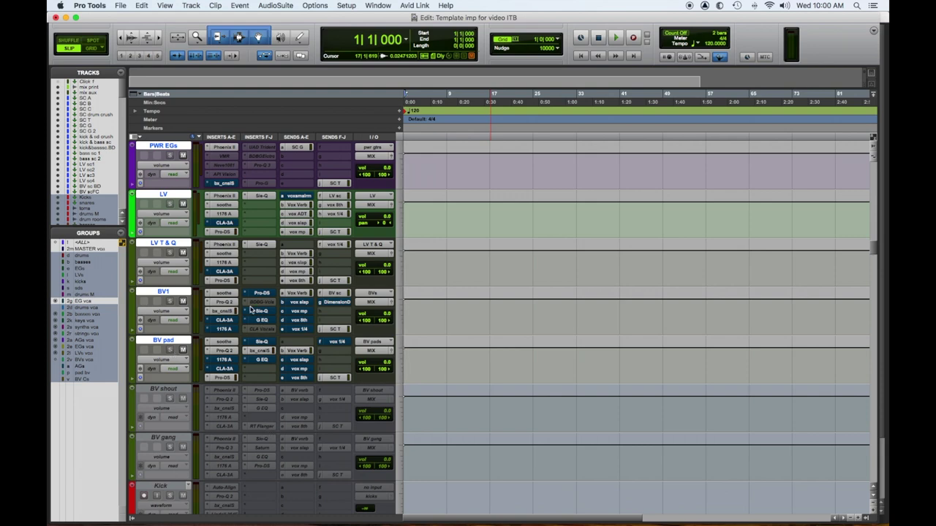
# - Hide the BV shout and BV gang tracks
pyautogui.click(171, 389)
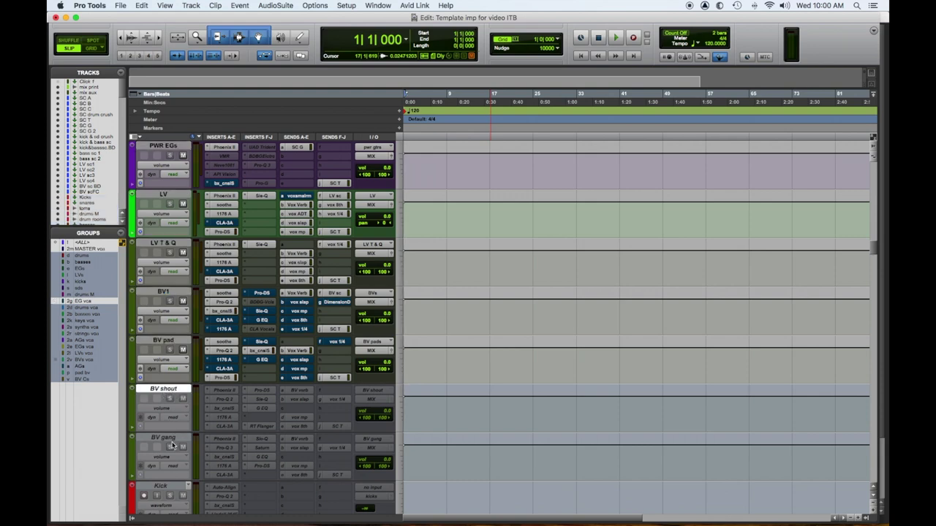
pyautogui.keyDown('shift'); pyautogui.click(164, 438); pyautogui.keyUp('shift')
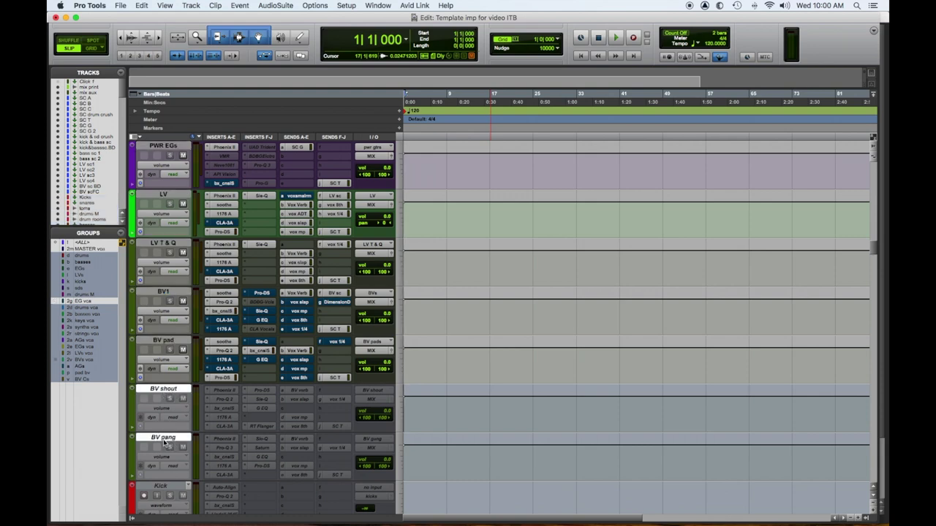
pyautogui.rightClick(162, 395)
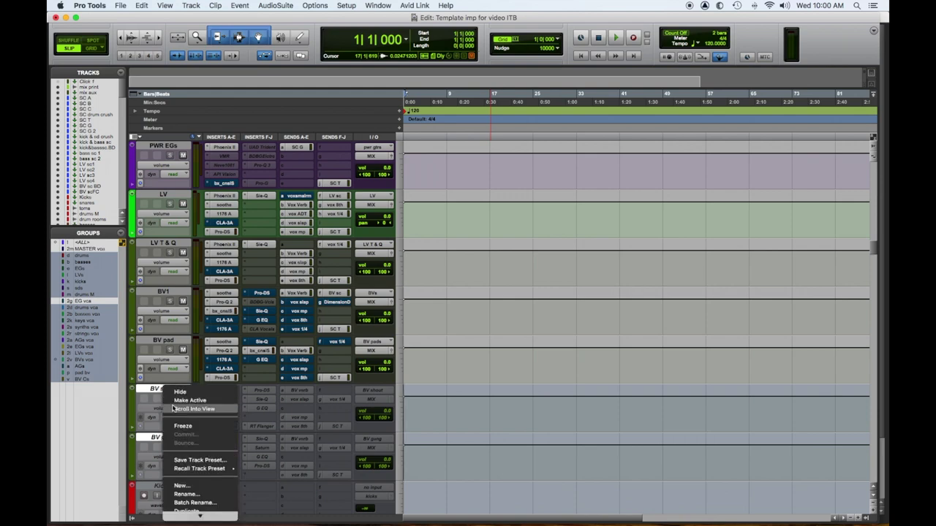
pyautogui.click(179, 393)
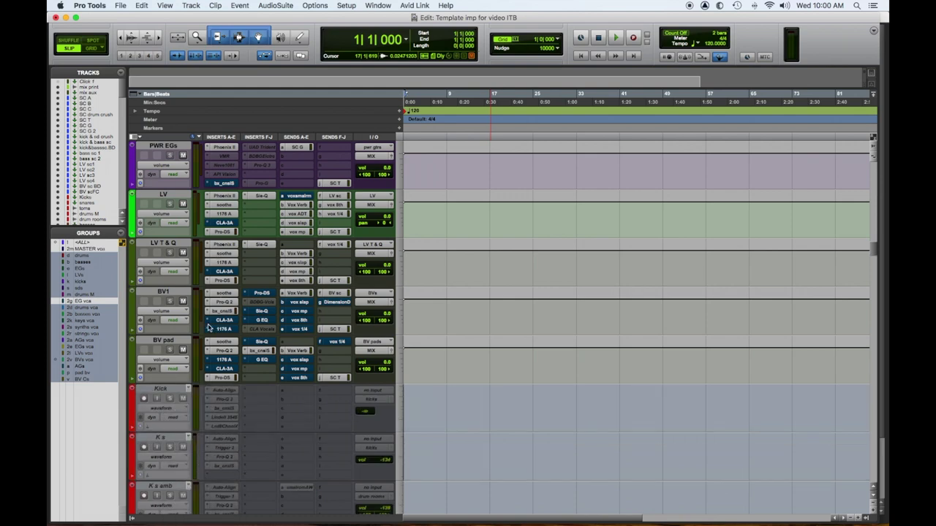
# - Hide and deactivate the PWR EGs, trem EG and AG2 tracks
pyautogui.scroll(3, 209, 329)
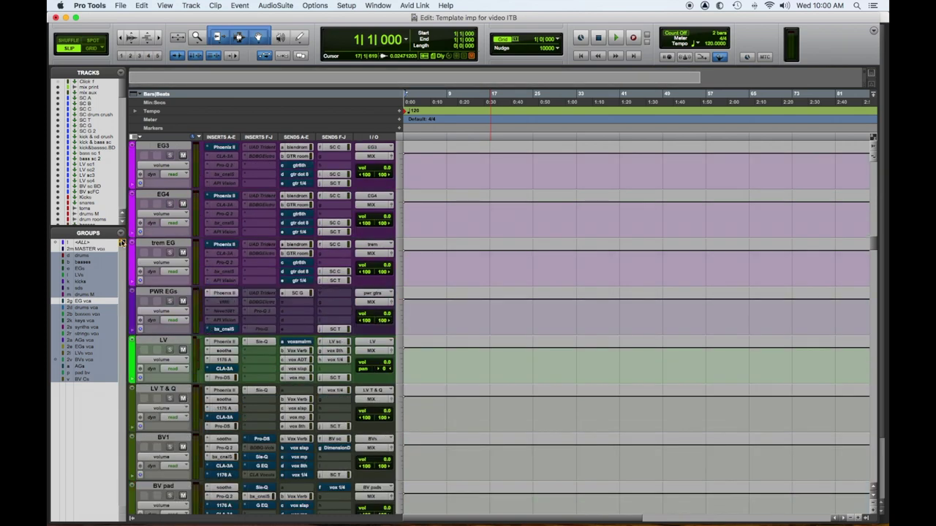
pyautogui.click(182, 296)
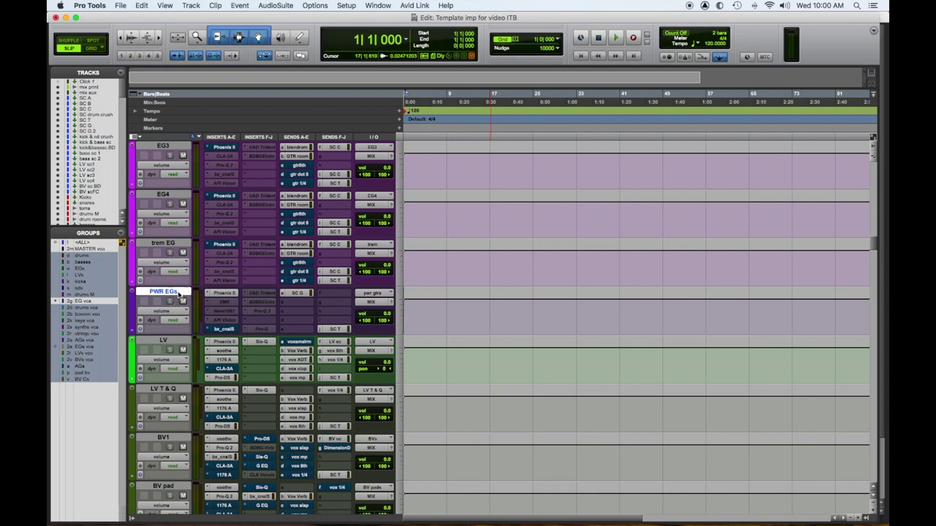
pyautogui.rightClick(183, 294)
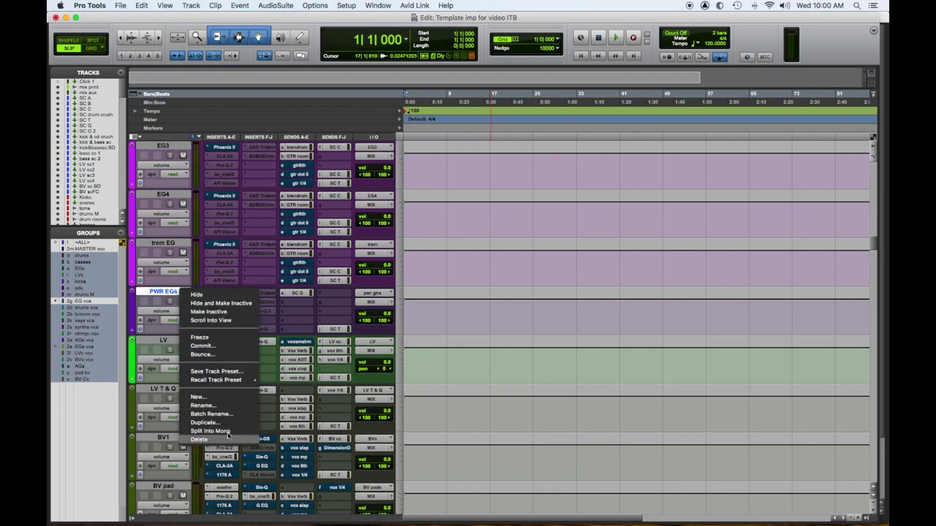
pyautogui.click(206, 304)
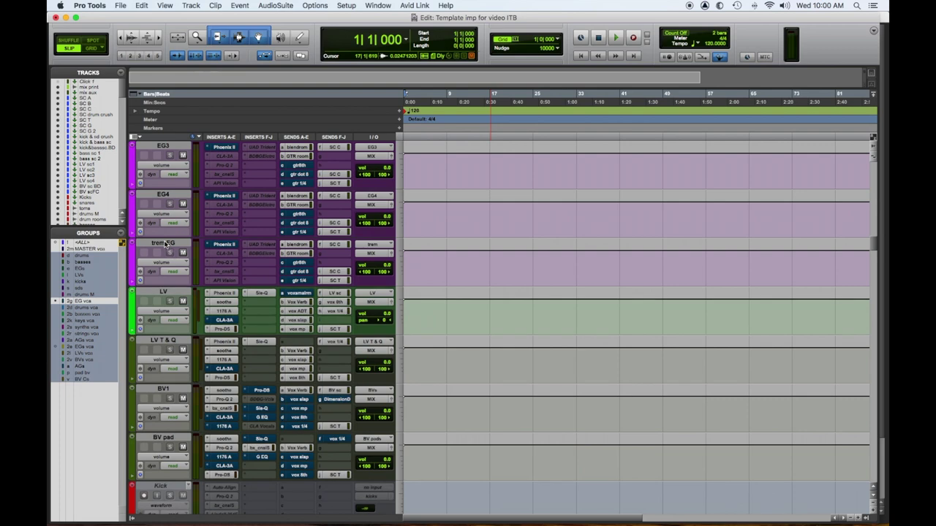
pyautogui.click(164, 245)
pyautogui.rightClick(165, 245)
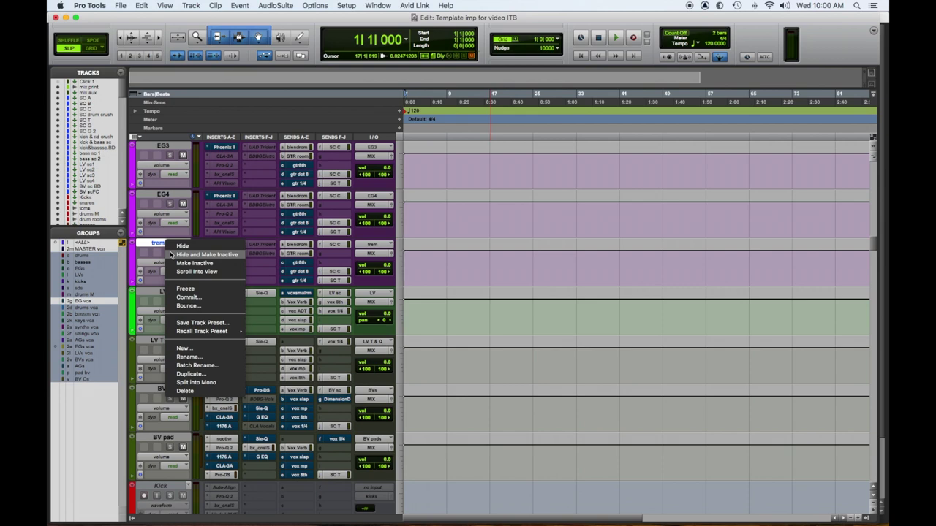
pyautogui.click(172, 255)
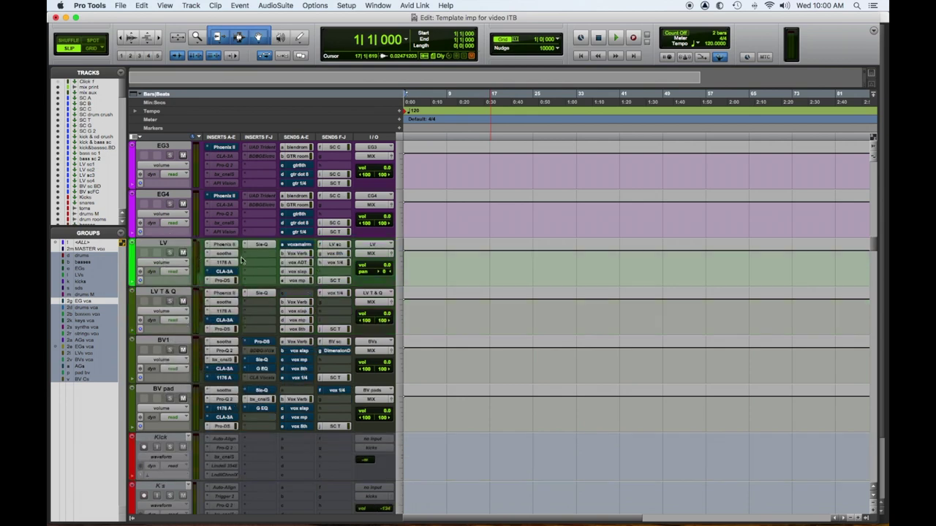
pyautogui.scroll(6, 201, 287)
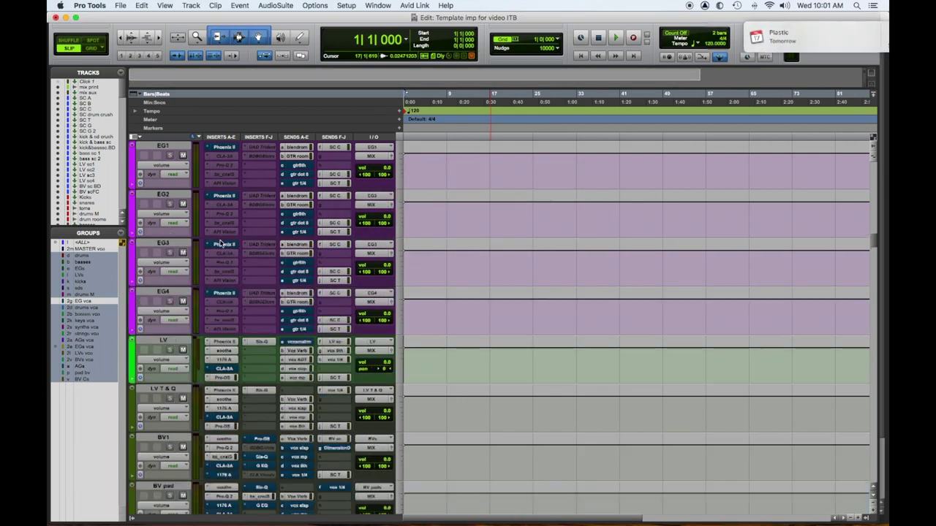
pyautogui.rightClick(163, 291)
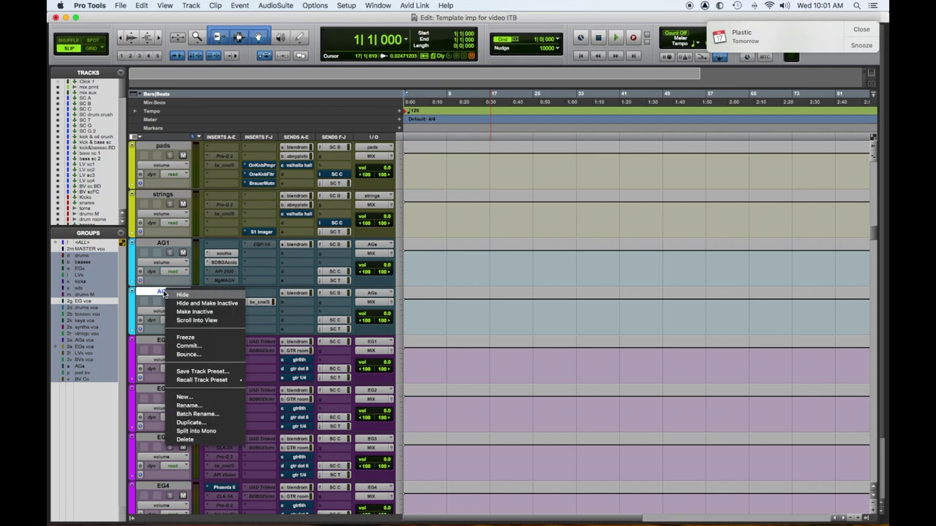
pyautogui.click(183, 303)
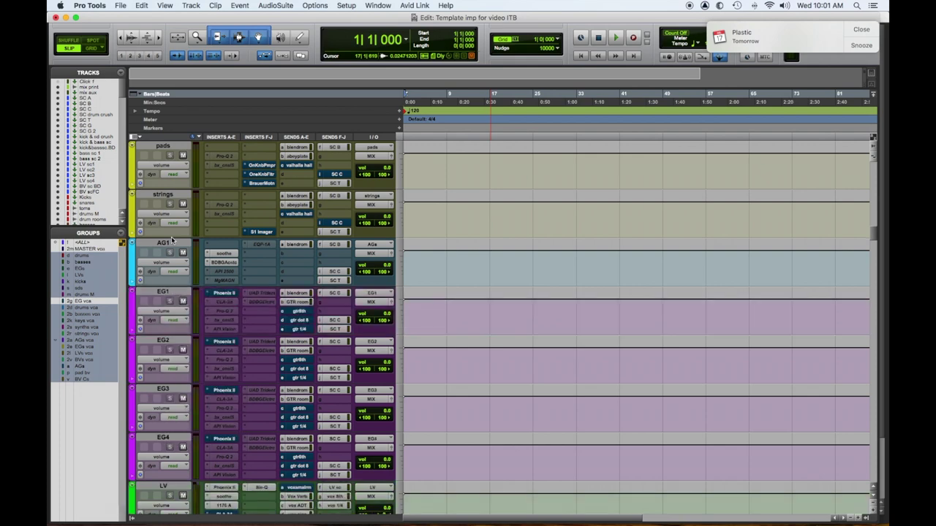
# - Hide the synths, pads and strings tracks
pyautogui.click(171, 194)
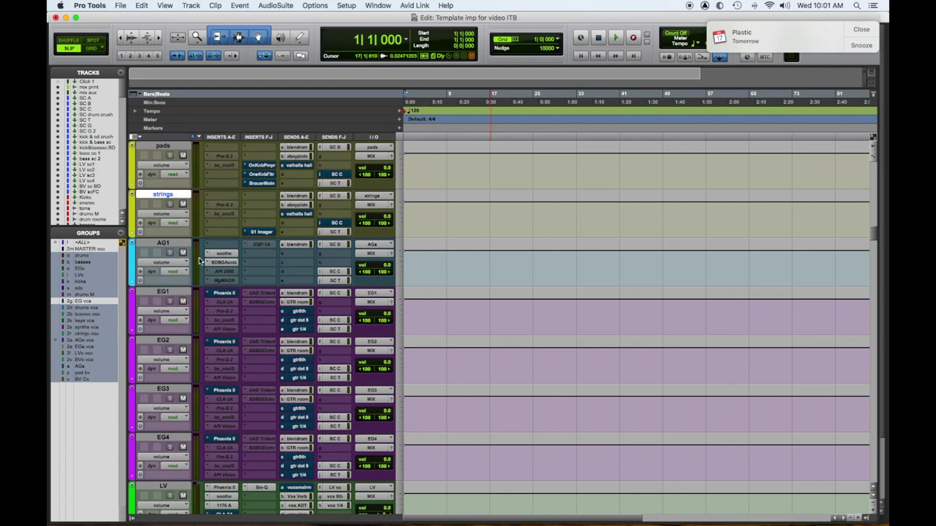
pyautogui.scroll(3, 200, 265)
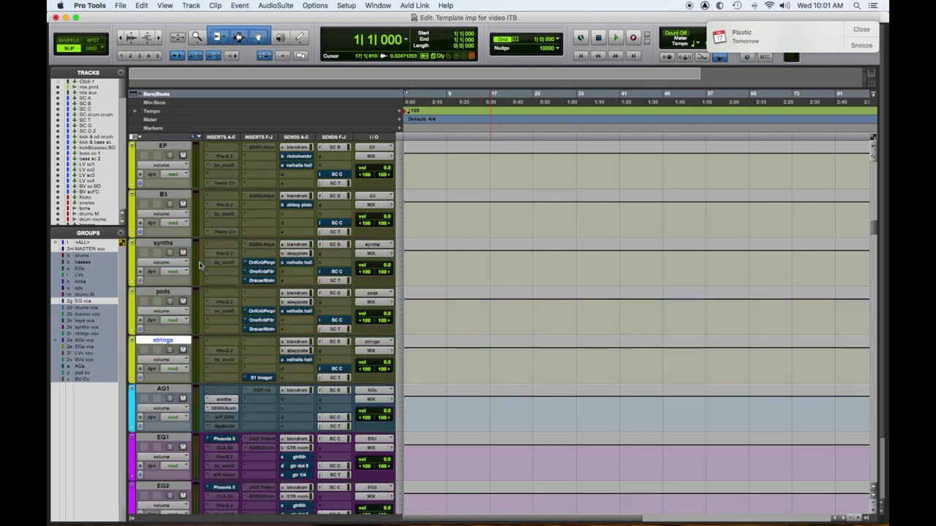
pyautogui.keyDown('shift'); pyautogui.click(167, 243); pyautogui.keyUp('shift')
pyautogui.rightClick(167, 243)
pyautogui.press('Escape')
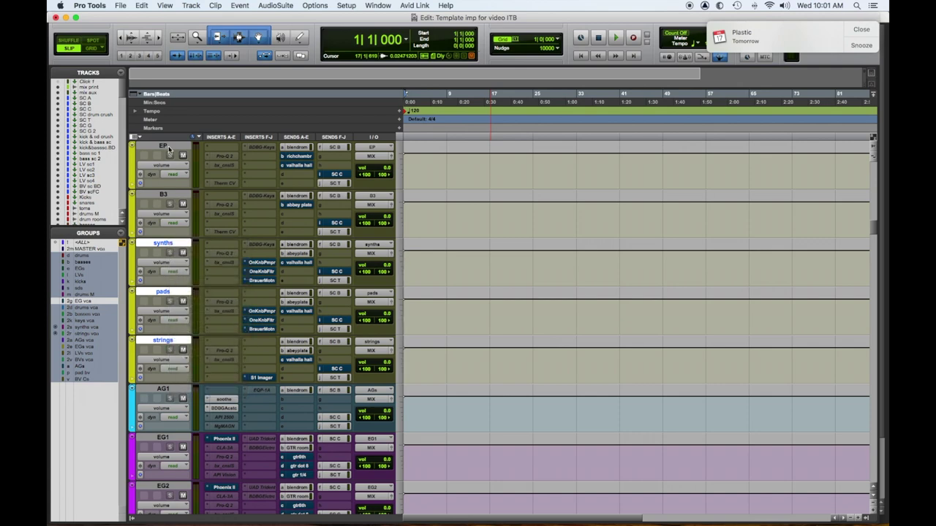
pyautogui.click(168, 148)
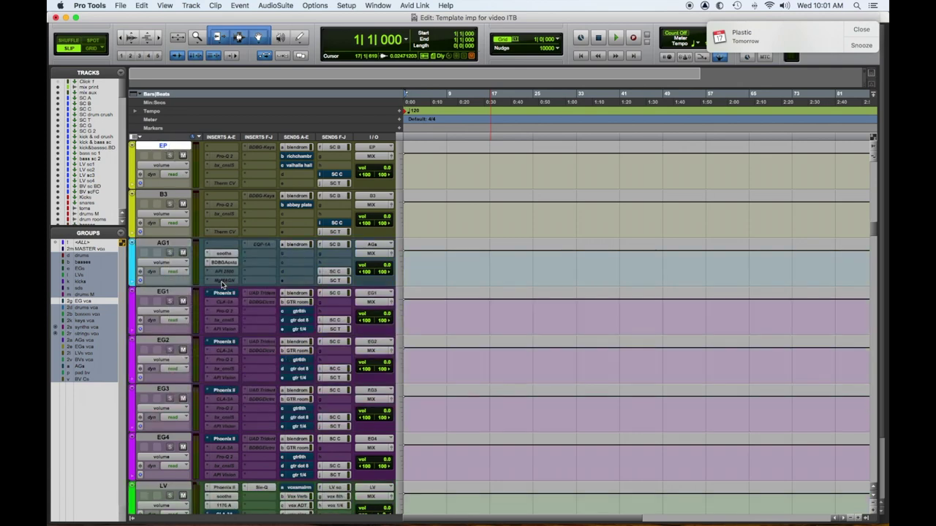
# - Hide the AP and EP keyboard tracks
pyautogui.scroll(3, 210, 224)
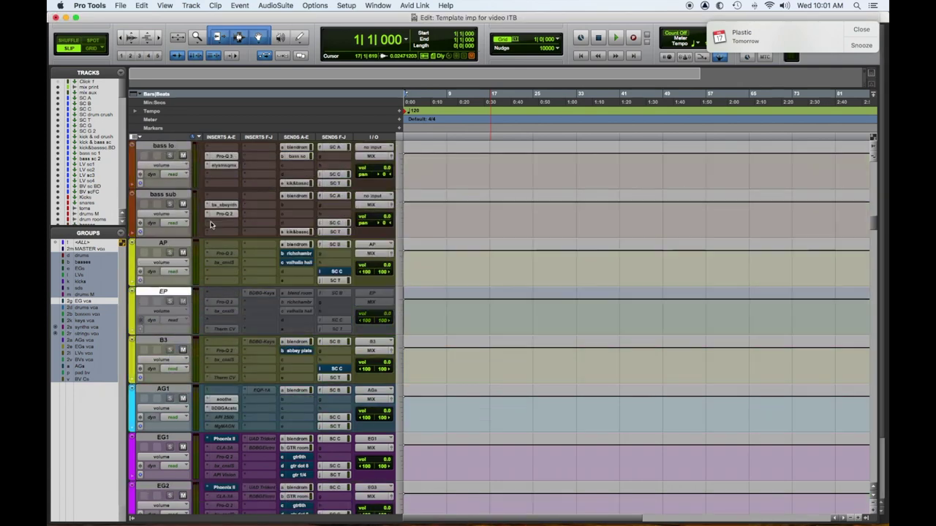
pyautogui.keyDown('shift'); pyautogui.click(162, 243); pyautogui.keyUp('shift')
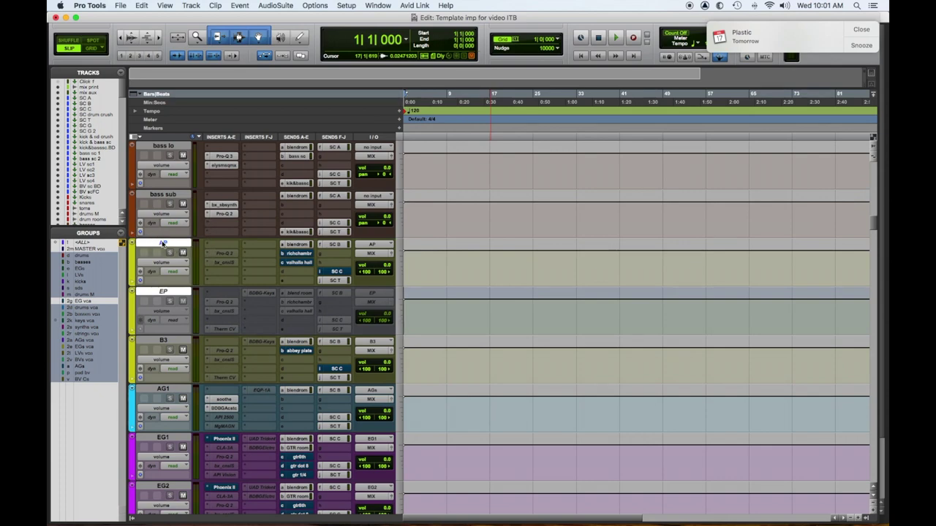
pyautogui.rightClick(162, 243)
pyautogui.click(173, 250)
pyautogui.scroll(3, 249, 257)
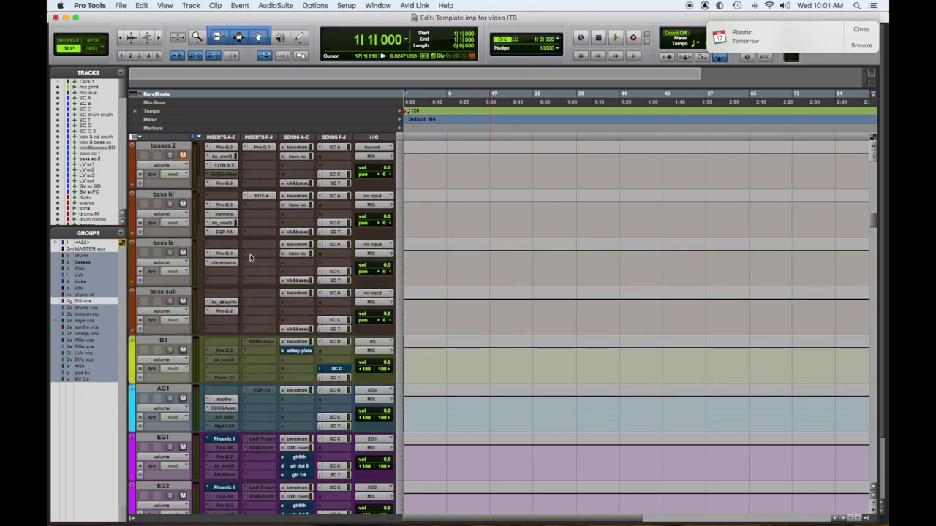
pyautogui.scroll(4, 249, 256)
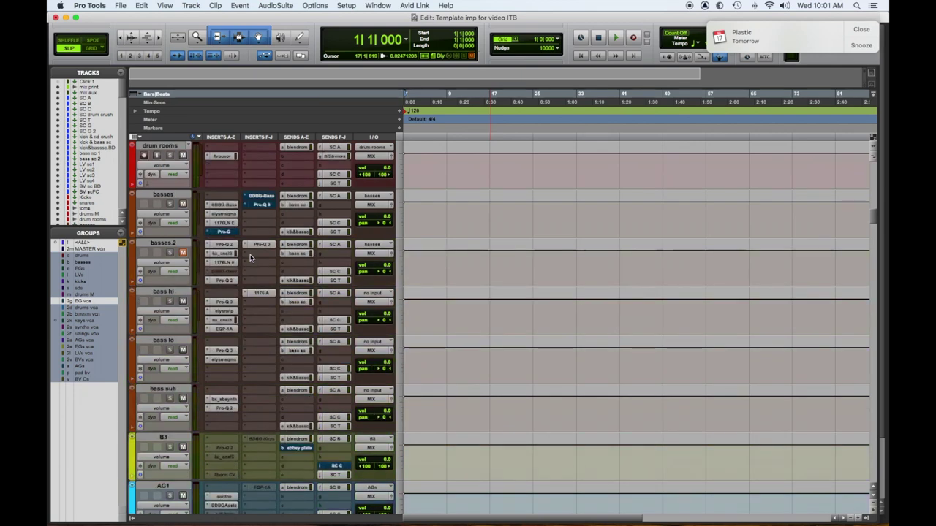
pyautogui.scroll(3, 249, 257)
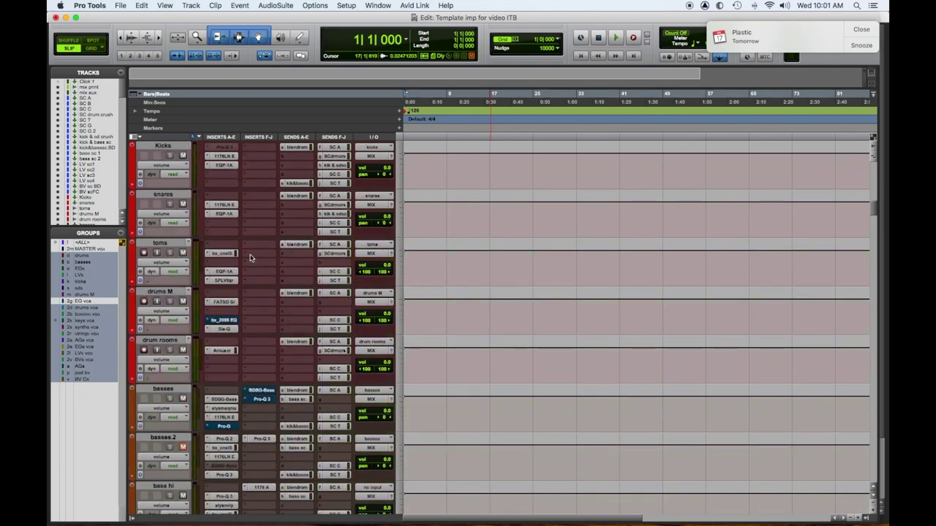
pyautogui.scroll(3, 250, 256)
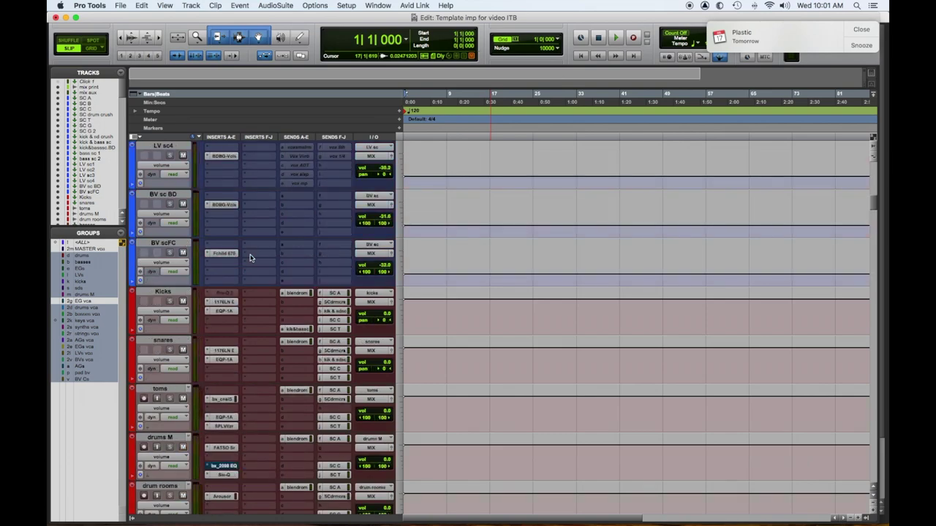
pyautogui.scroll(-15, 249, 256)
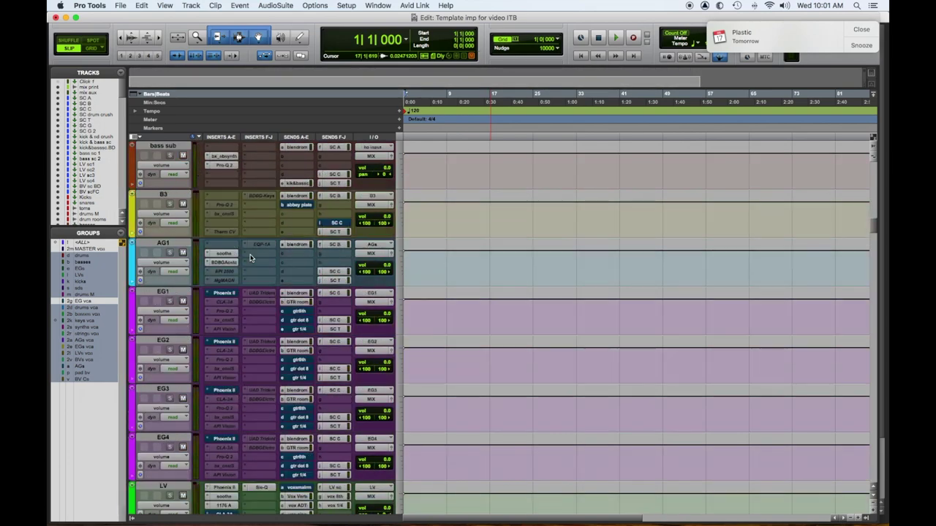
pyautogui.scroll(-7, 249, 257)
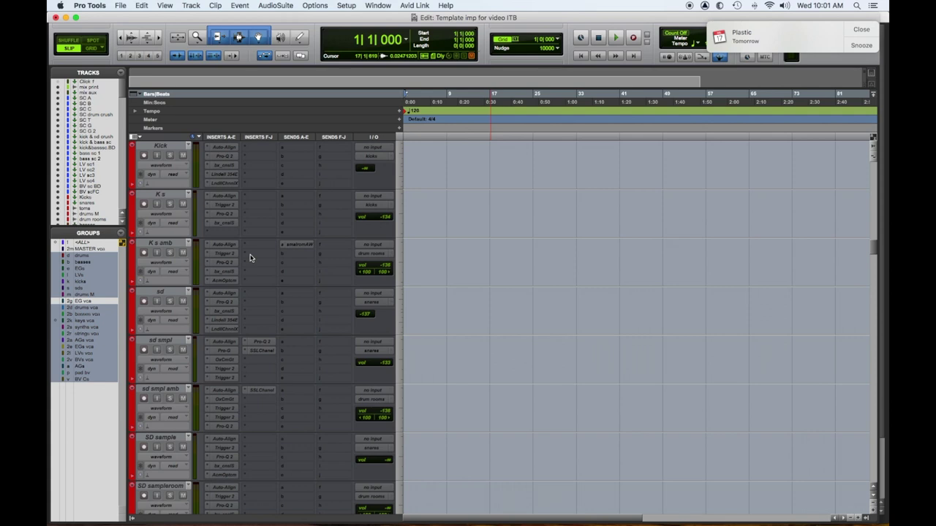
pyautogui.scroll(1, 249, 256)
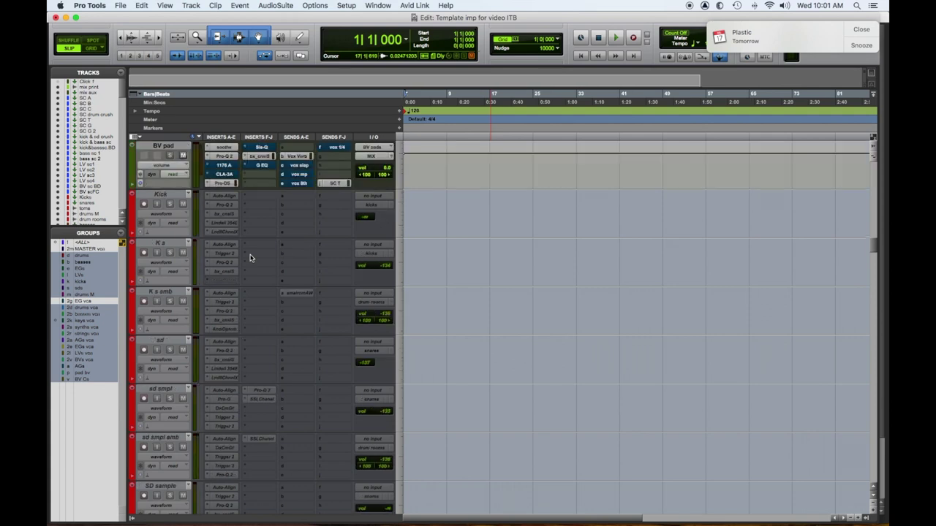
pyautogui.click(171, 196)
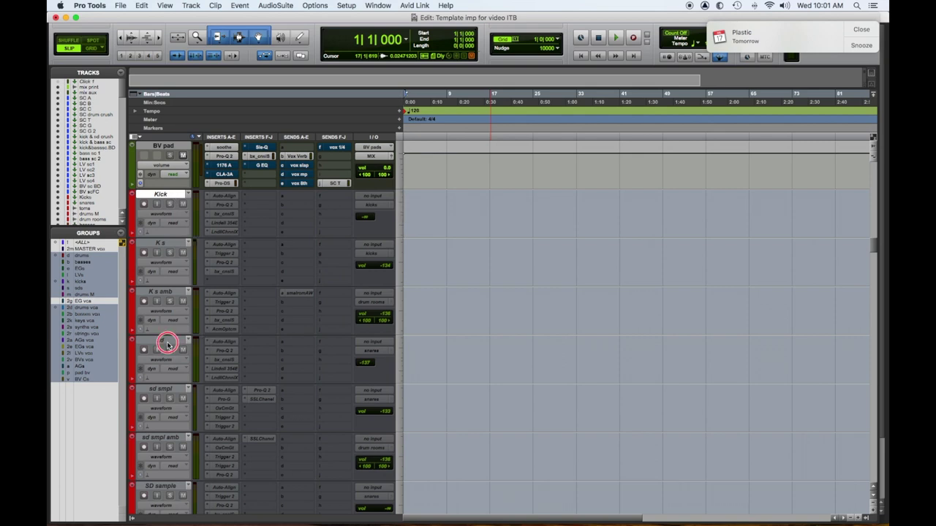
# - Hide the Toms, AMB, Hats and OH drum tracks
pyautogui.click(167, 341)
pyautogui.scroll(-3, 199, 347)
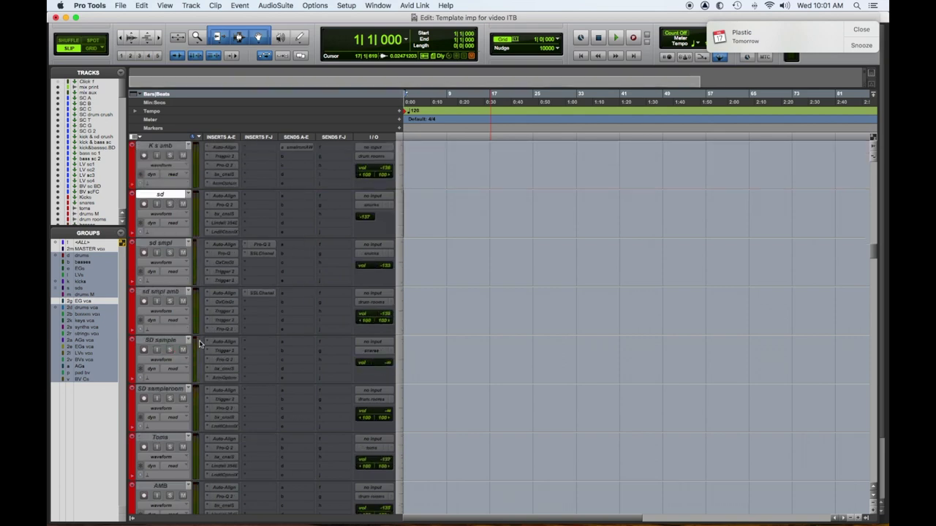
pyautogui.scroll(-2, 199, 343)
pyautogui.scroll(-1, 199, 344)
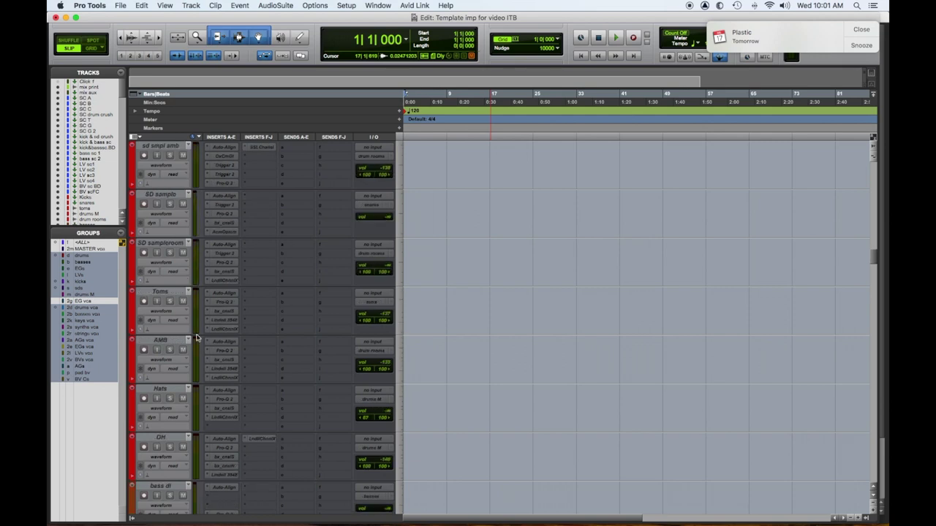
pyautogui.click(161, 291)
pyautogui.keyDown('shift'); pyautogui.click(164, 341); pyautogui.keyUp('shift')
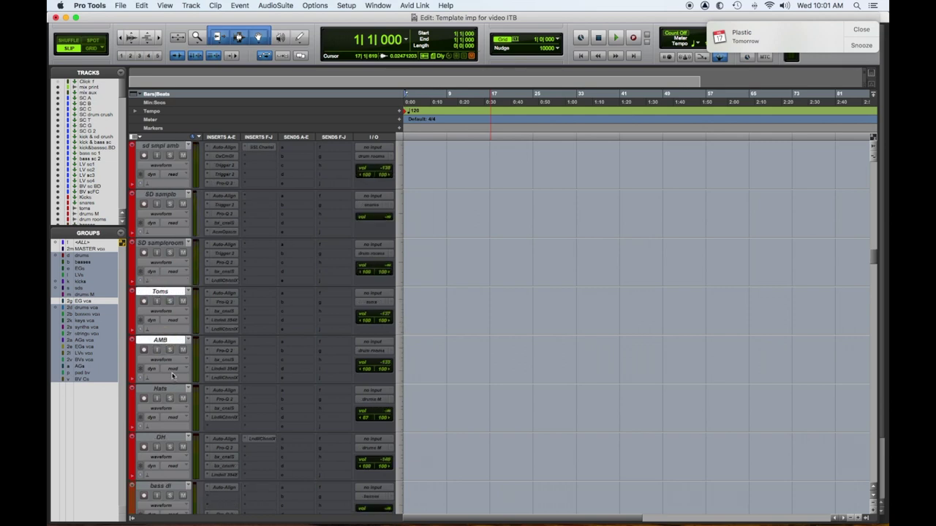
pyautogui.keyDown('shift'); pyautogui.click(172, 388); pyautogui.keyUp('shift')
pyautogui.scroll(-2, 183, 367)
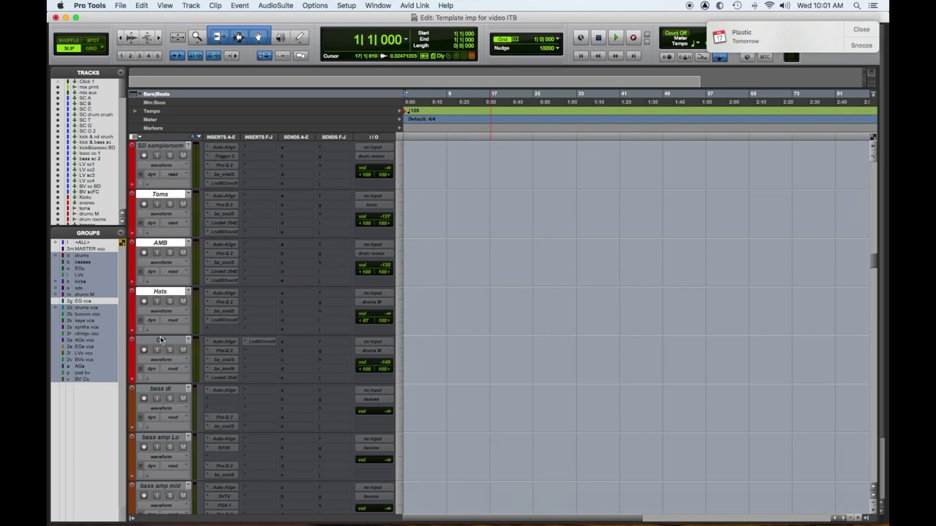
pyautogui.keyDown('shift'); pyautogui.click(163, 341); pyautogui.keyUp('shift')
pyautogui.scroll(-2, 235, 353)
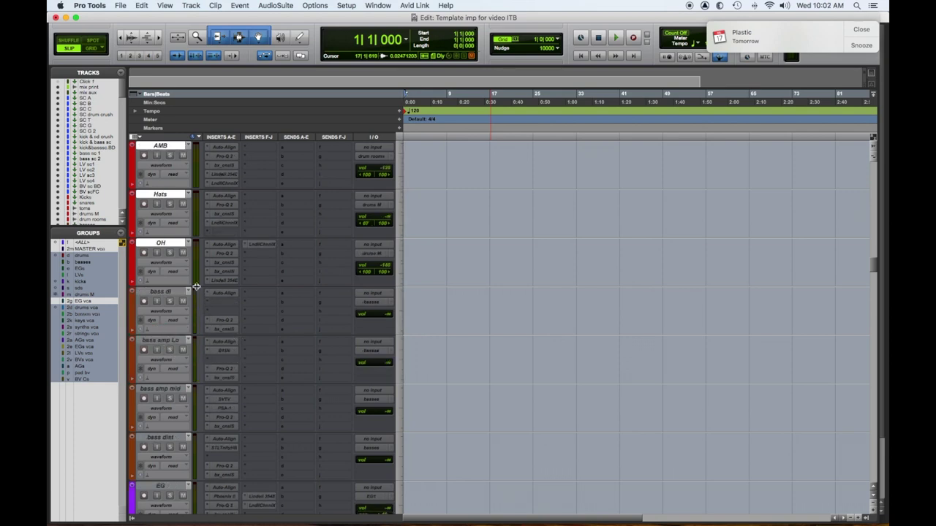
pyautogui.rightClick(172, 244)
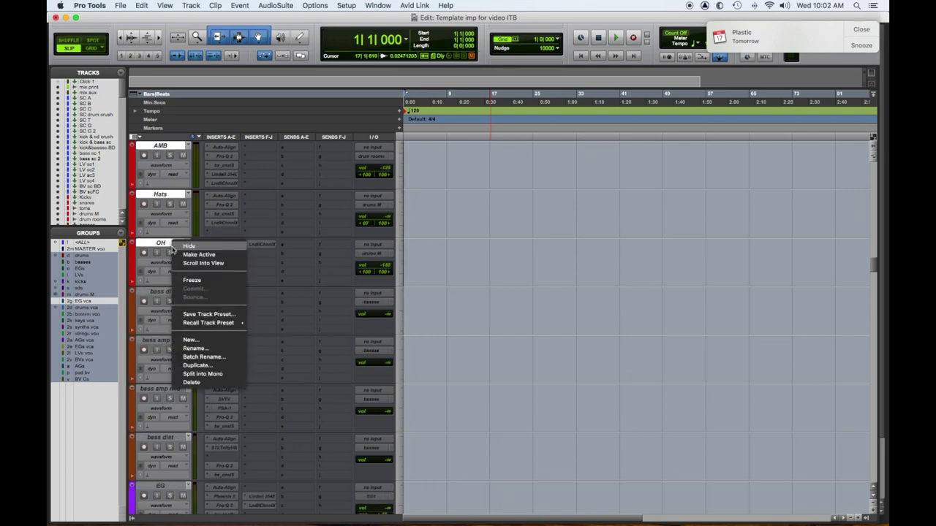
pyautogui.click(182, 247)
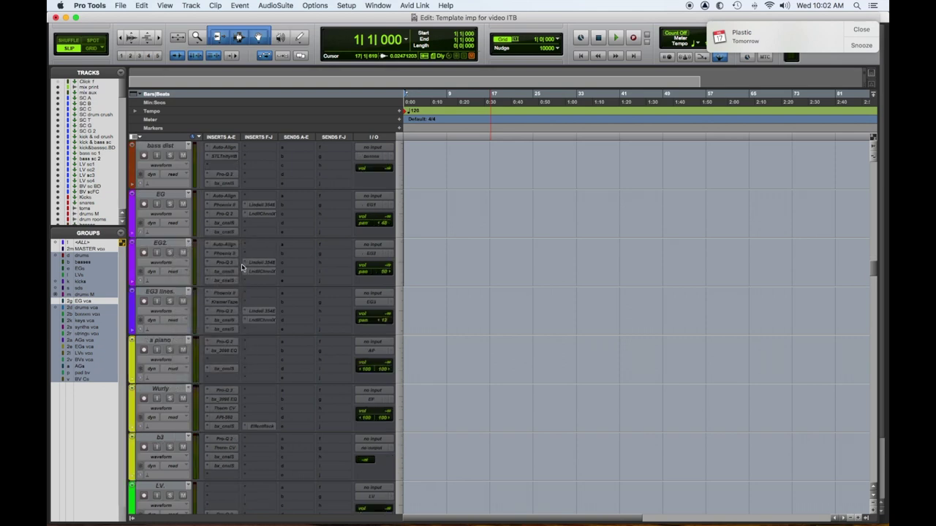
# - Hide the a piano and Wurly tracks
pyautogui.click(170, 344)
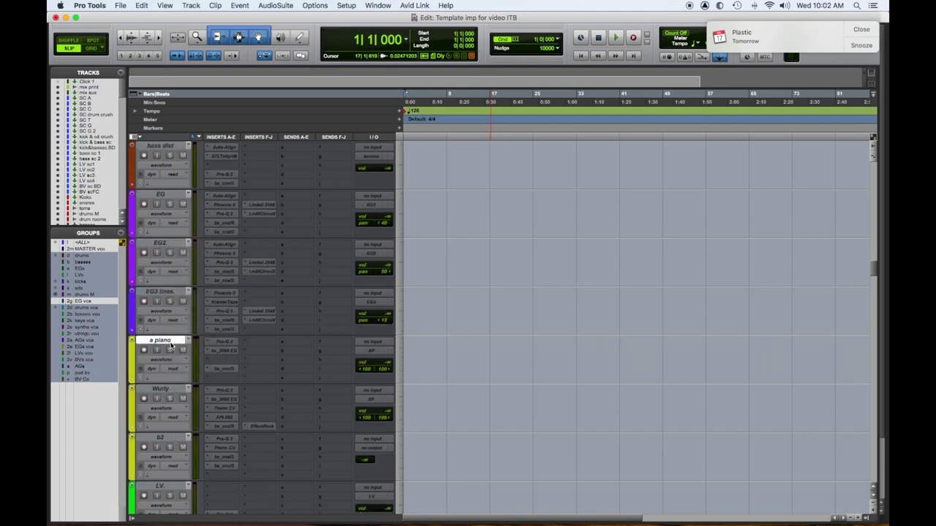
pyautogui.keyDown('shift'); pyautogui.click(168, 391); pyautogui.keyUp('shift')
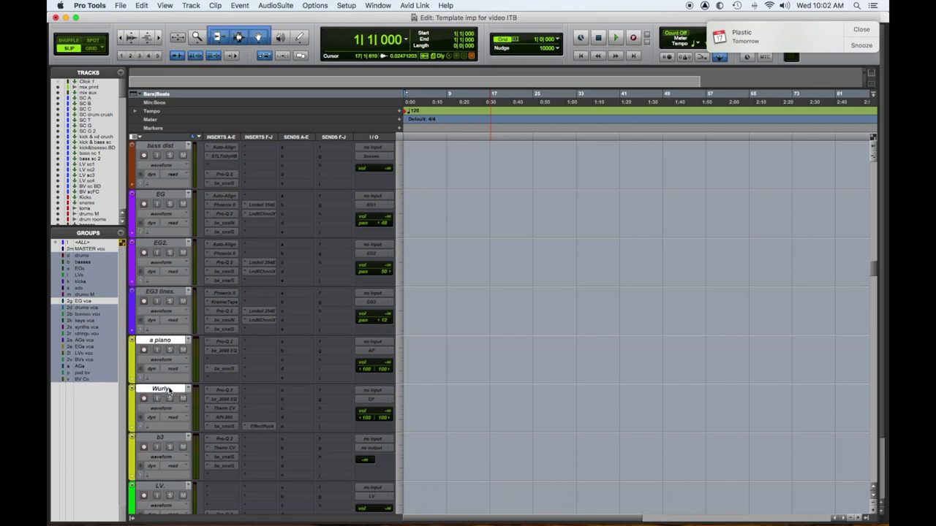
pyautogui.rightClick(183, 341)
pyautogui.click(194, 347)
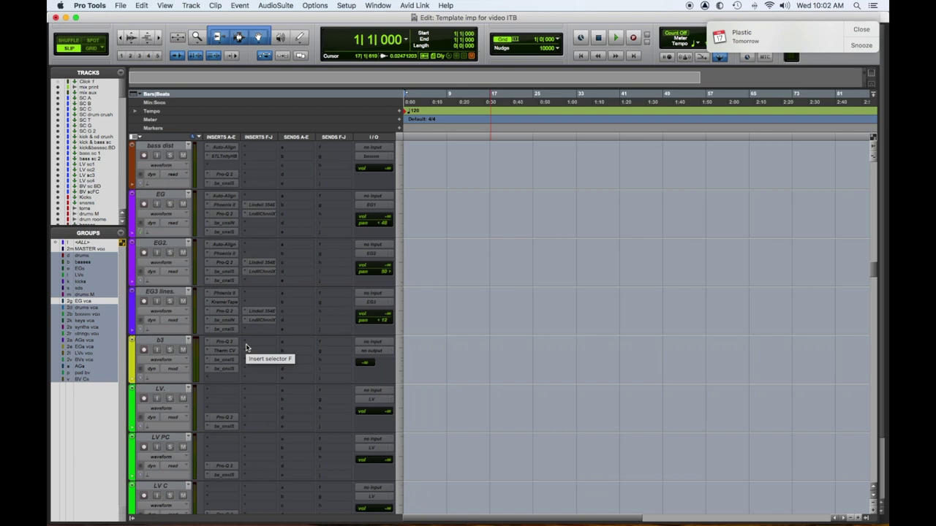
# - Hide the EG, EG2 and EG3 lines guitar tracks
pyautogui.click(165, 292)
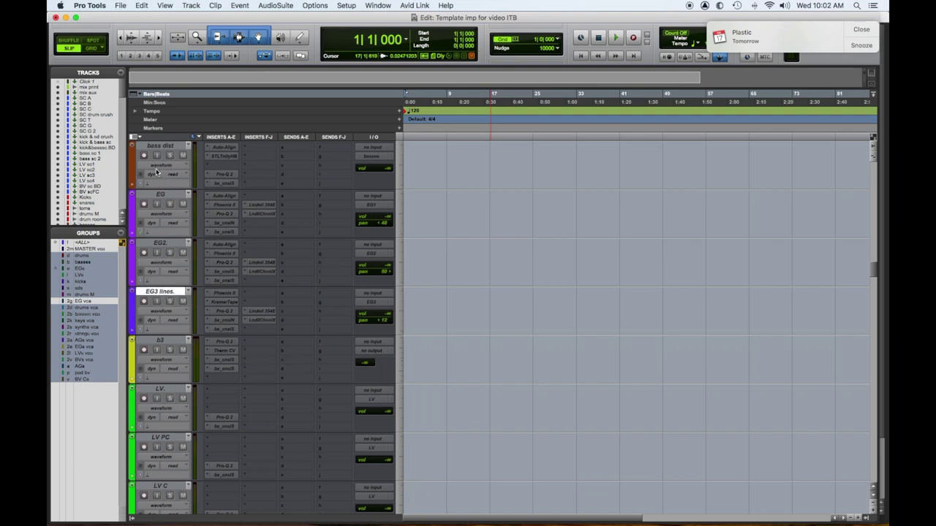
pyautogui.keyDown('shift'); pyautogui.click(160, 194); pyautogui.keyUp('shift')
pyautogui.rightClick(160, 194)
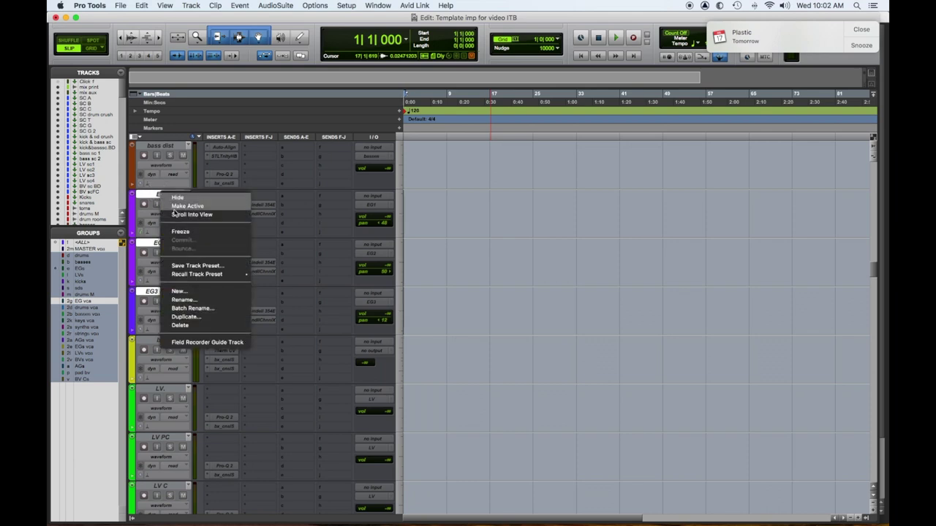
pyautogui.press('Escape')
# - Hide the LV vocal tracks through LV Q
pyautogui.scroll(-5, 204, 253)
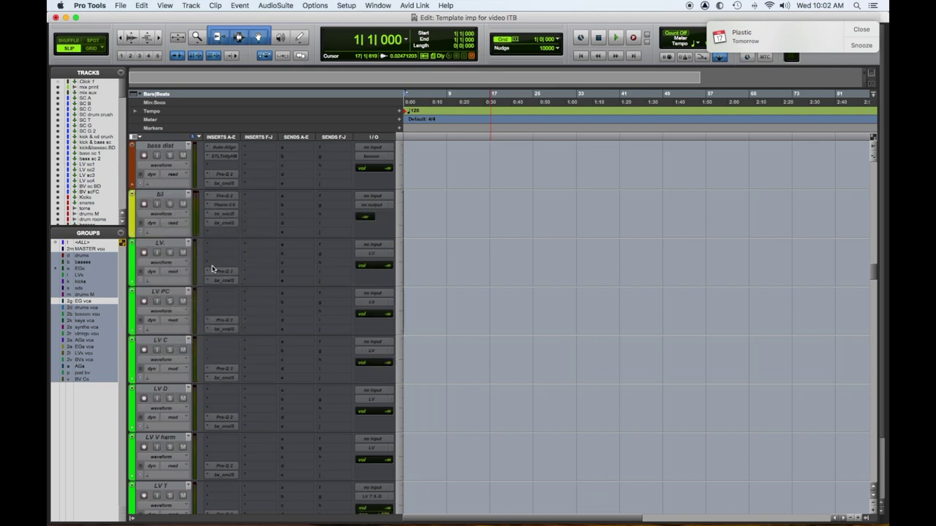
pyautogui.scroll(-2, 210, 270)
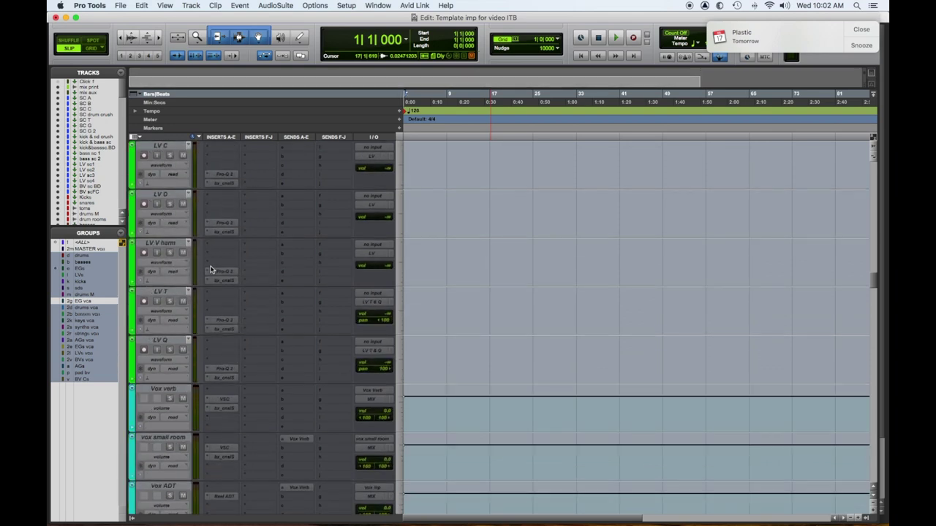
pyautogui.click(161, 342)
pyautogui.scroll(4, 175, 321)
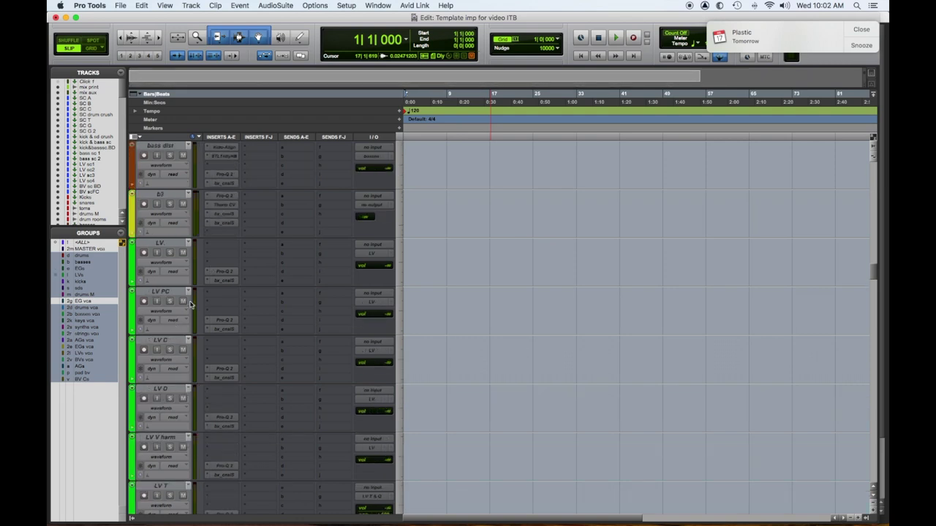
pyautogui.click(167, 241)
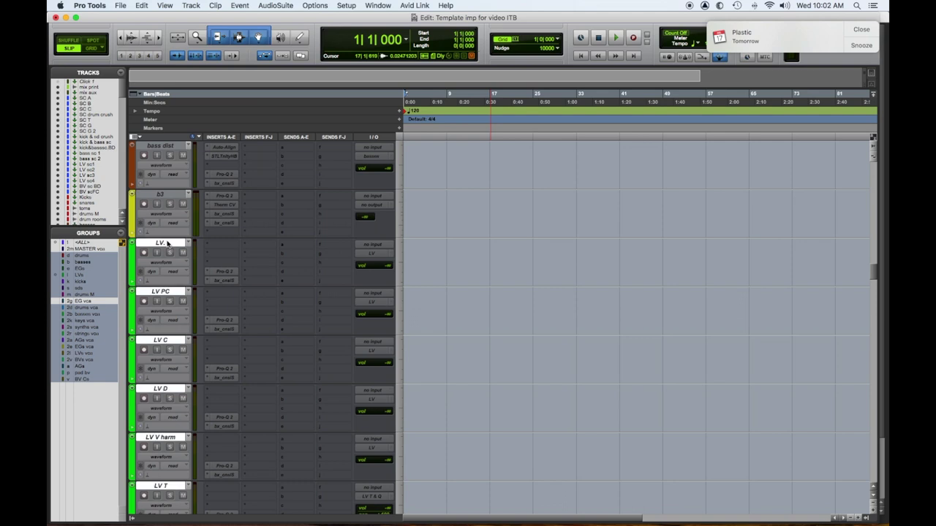
pyautogui.rightClick(167, 242)
pyautogui.click(194, 254)
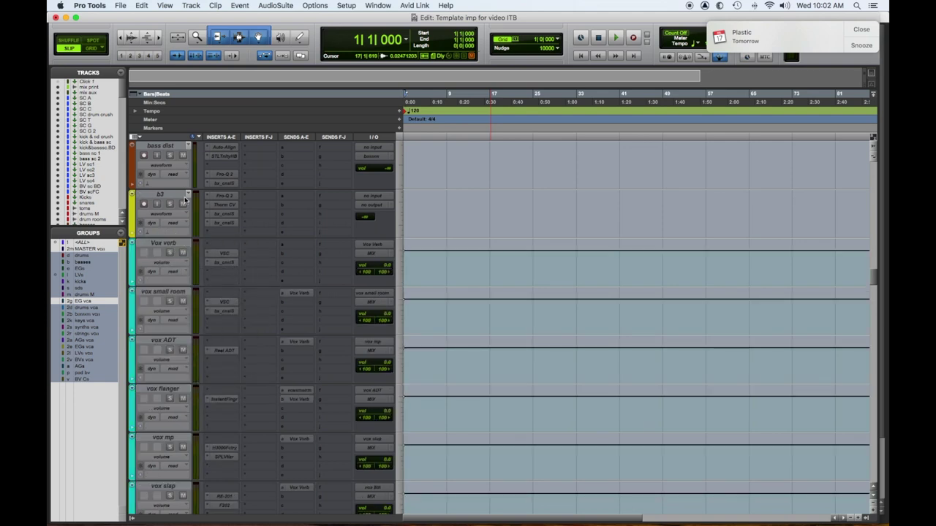
# - Select the b3 track and scroll through the track list to check the layout
pyautogui.press('p')
pyautogui.scroll(3, 276, 305)
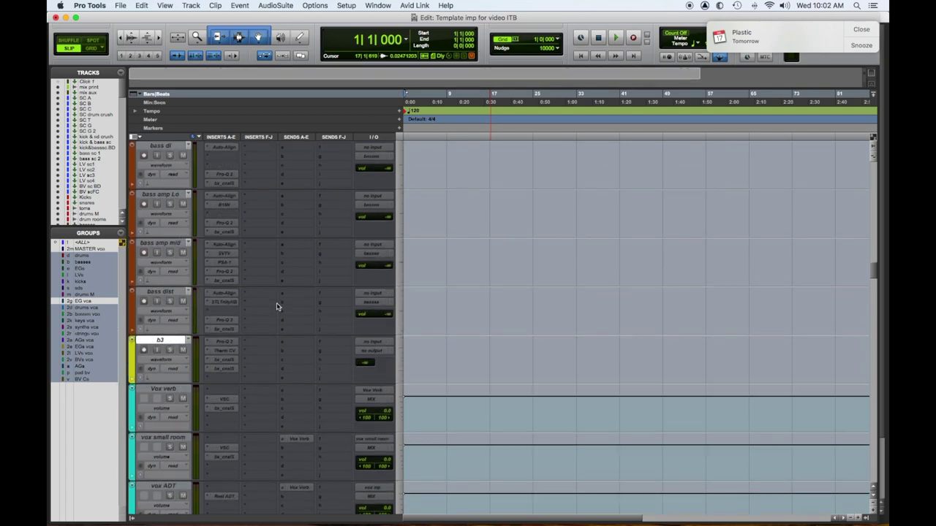
pyautogui.scroll(2, 277, 306)
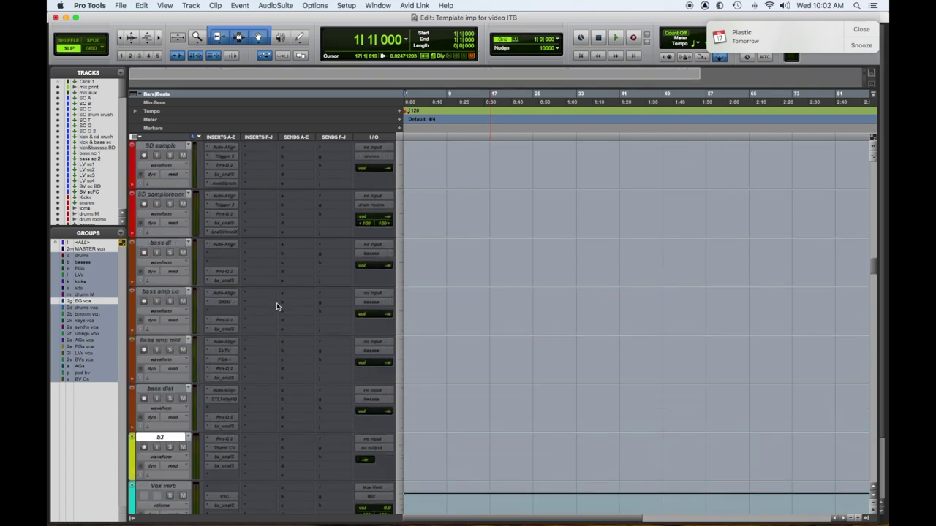
pyautogui.scroll(-10, 276, 305)
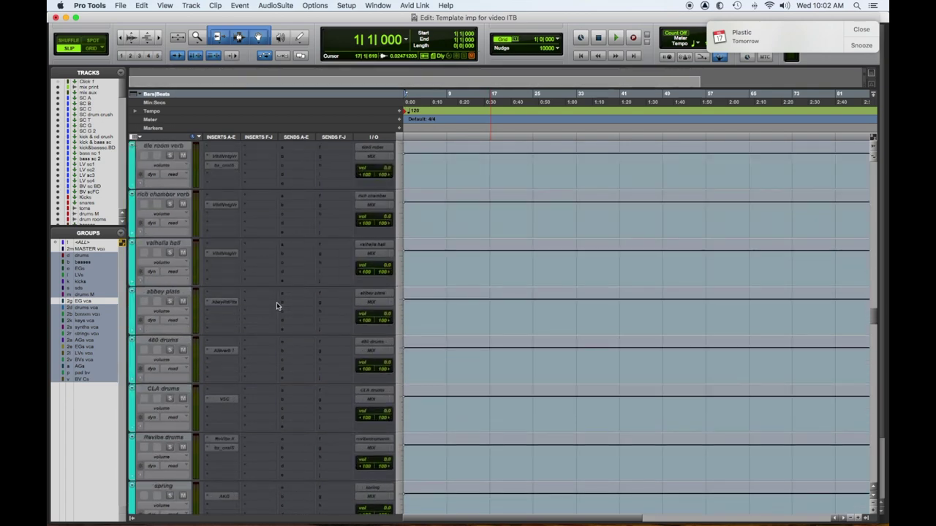
pyautogui.scroll(-8, 277, 306)
pyautogui.scroll(-6, 276, 307)
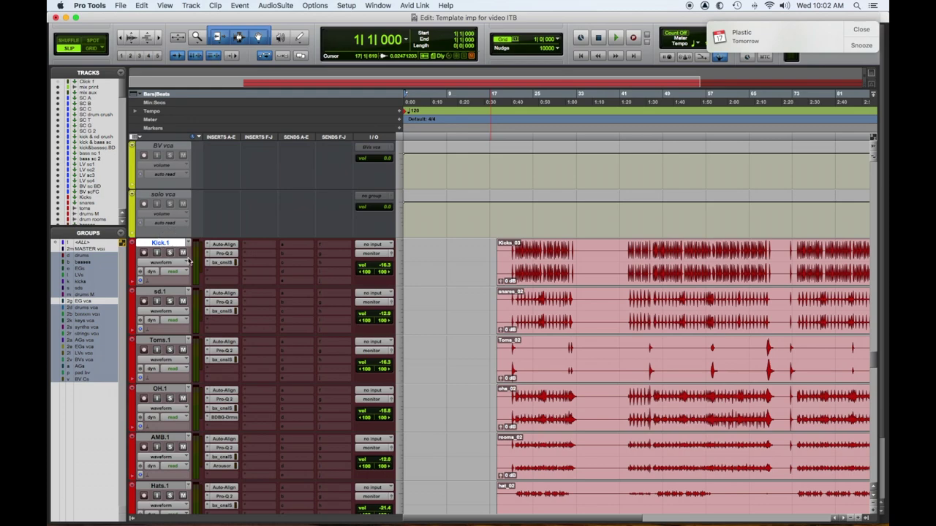
# - Move K s just below Kick.1 and K s amb beneath K s
pyautogui.scroll(-3, 204, 270)
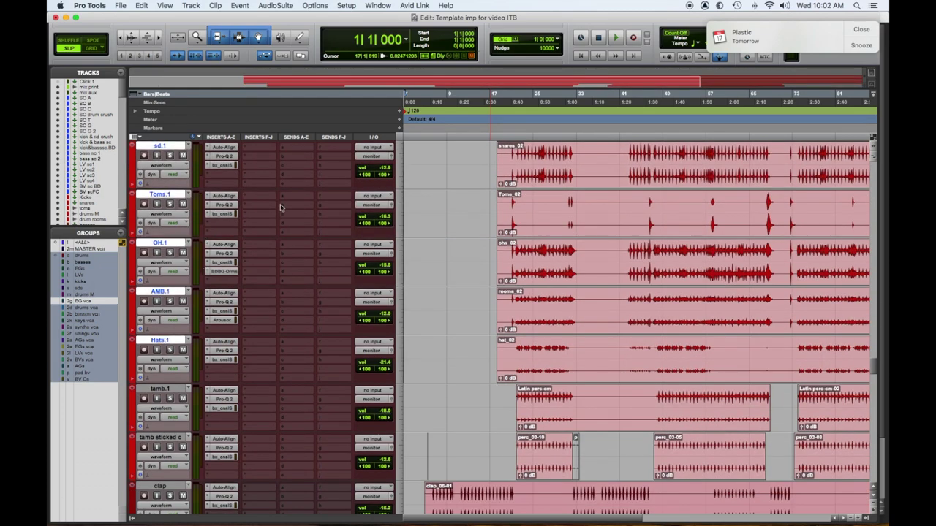
pyautogui.scroll(7, 286, 256)
pyautogui.moveTo(161, 355); pyautogui.dragTo(210, 360)
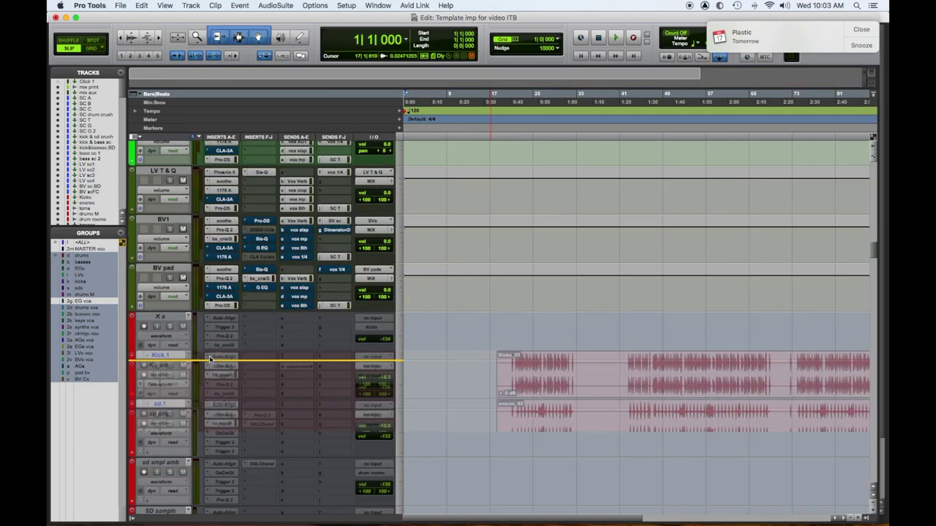
pyautogui.moveTo(160, 326); pyautogui.dragTo(167, 403)
pyautogui.scroll(-5, 172, 489)
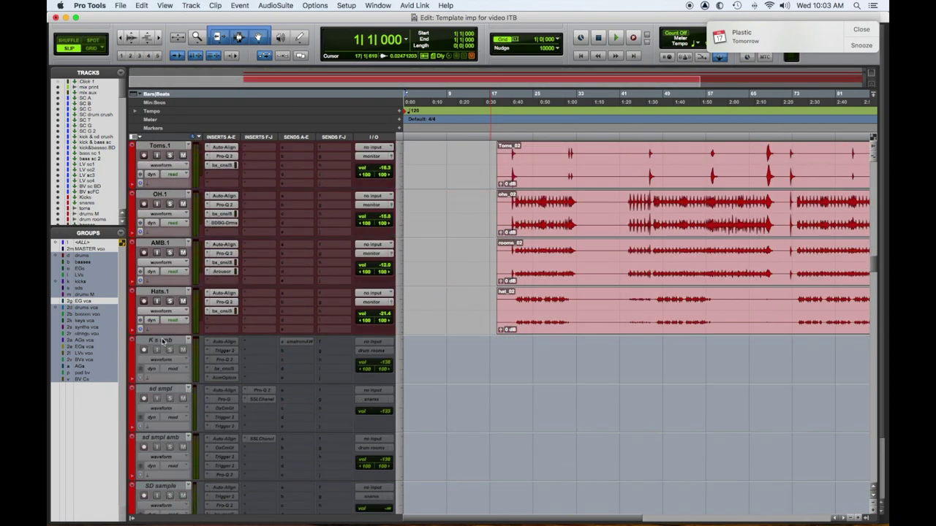
pyautogui.moveTo(162, 340); pyautogui.dragTo(170, 179)
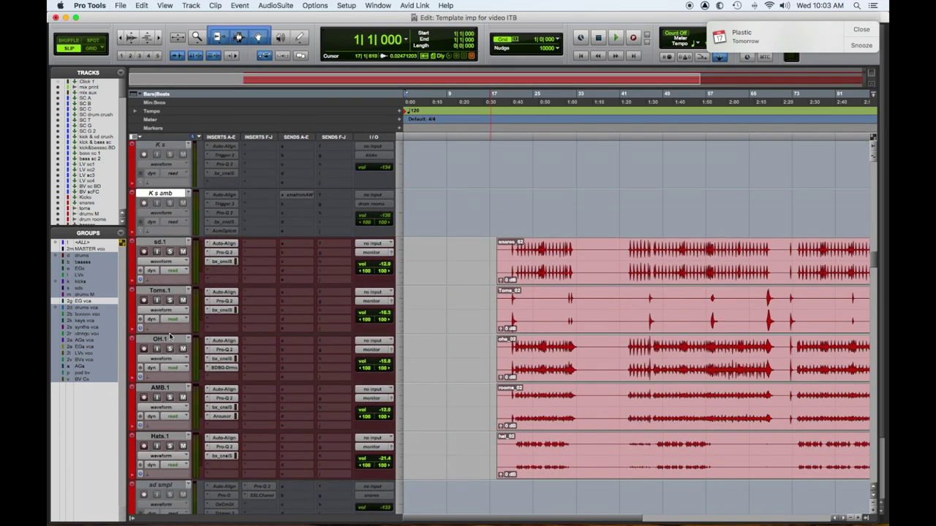
# - Move sd smpl, sd smpl amb, SD sample and SD sampleroom below sd.1
pyautogui.scroll(-3, 169, 334)
pyautogui.scroll(-2, 169, 333)
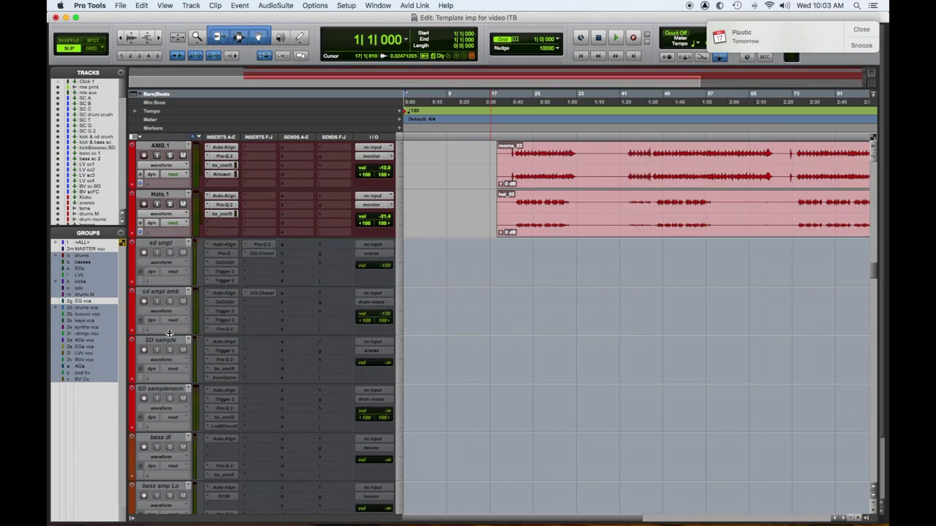
pyautogui.click(165, 243)
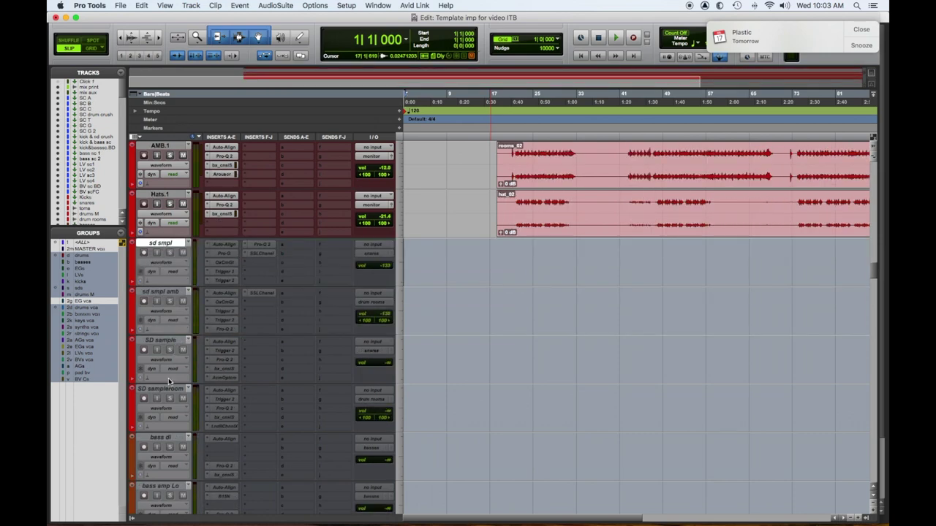
pyautogui.keyDown('shift'); pyautogui.click(168, 388); pyautogui.keyUp('shift')
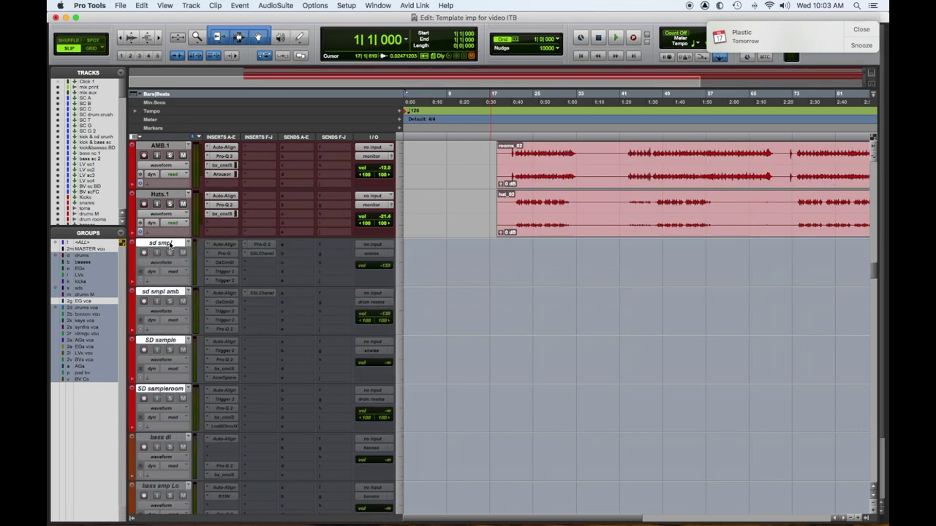
pyautogui.moveTo(169, 245); pyautogui.dragTo(172, 272)
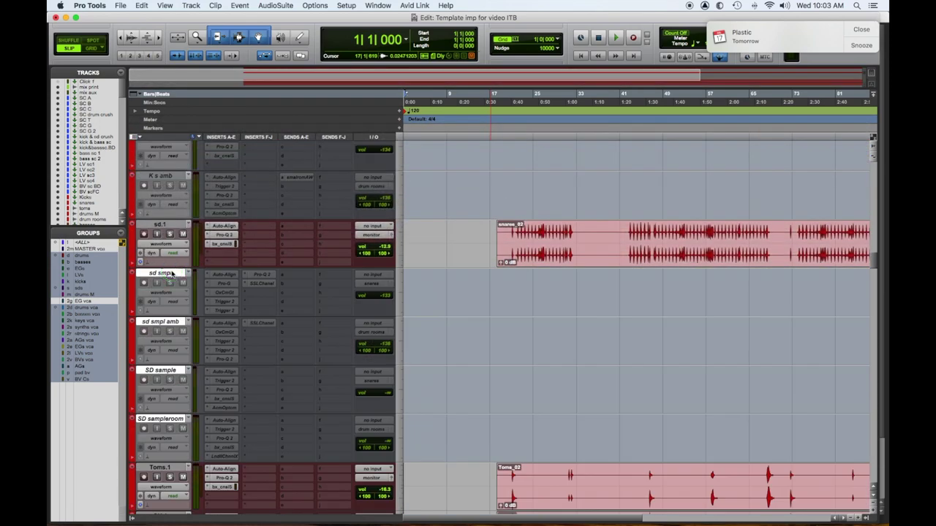
pyautogui.rightClick(172, 272)
# - Activate the four snare sample tracks plus K s and K s amb, then zoom out
pyautogui.click(160, 194)
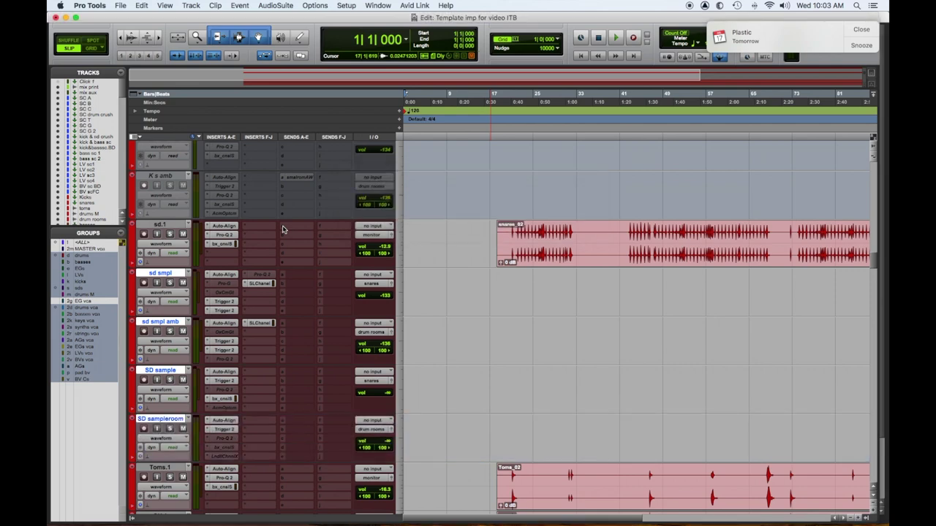
pyautogui.scroll(3, 282, 232)
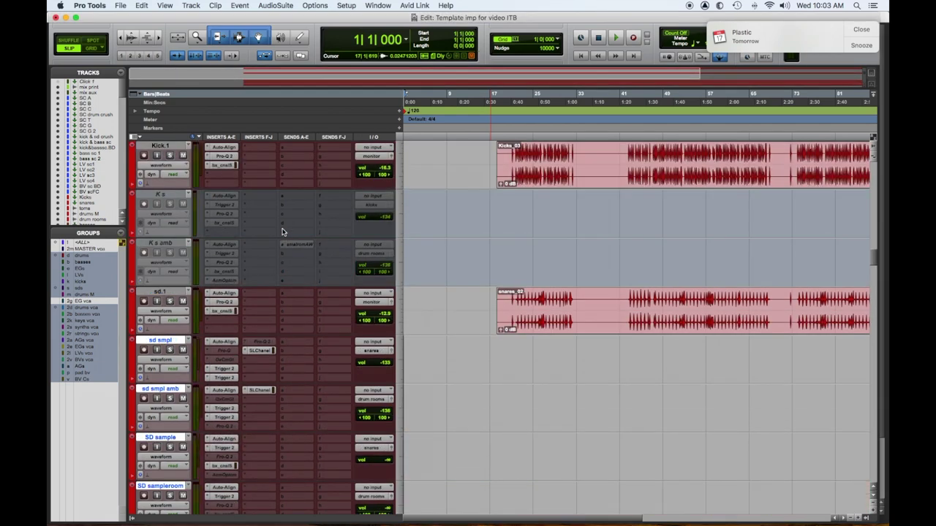
pyautogui.click(173, 245)
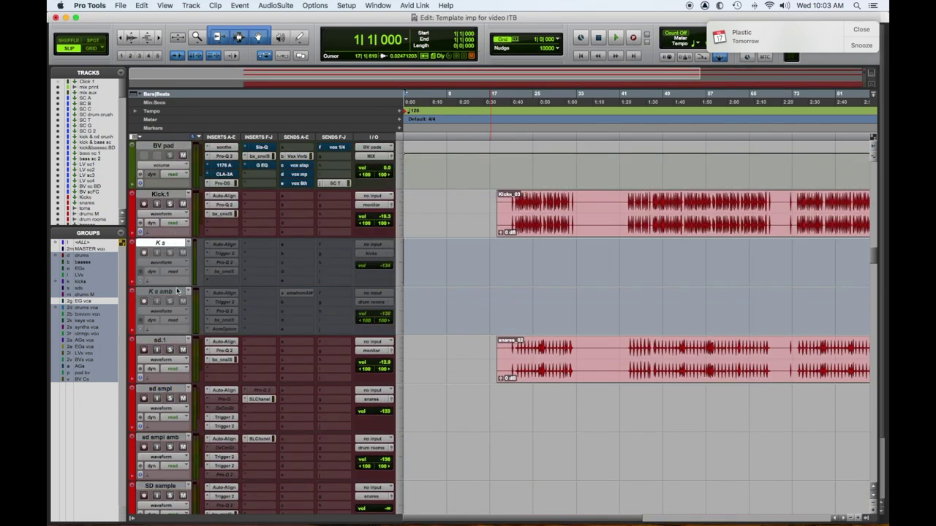
pyautogui.keyDown('shift'); pyautogui.click(173, 291); pyautogui.keyUp('shift')
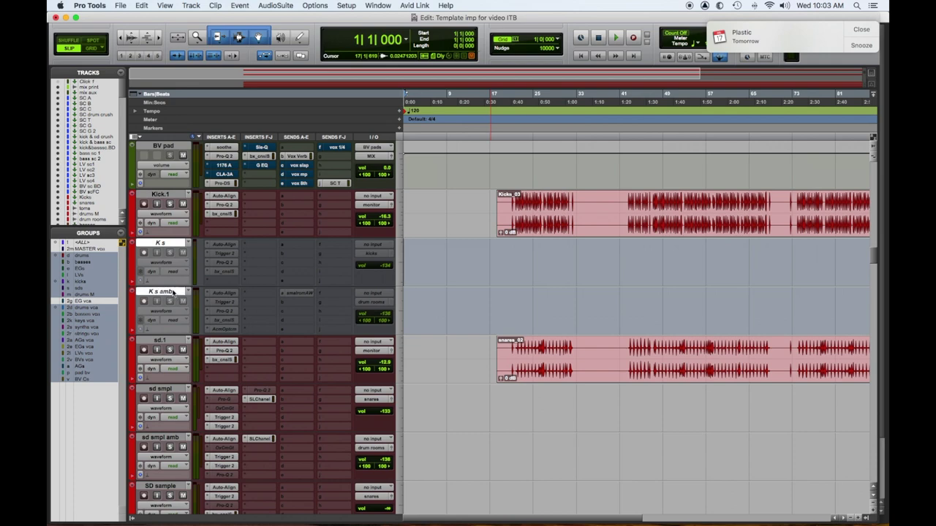
pyautogui.rightClick(178, 243)
pyautogui.click(179, 255)
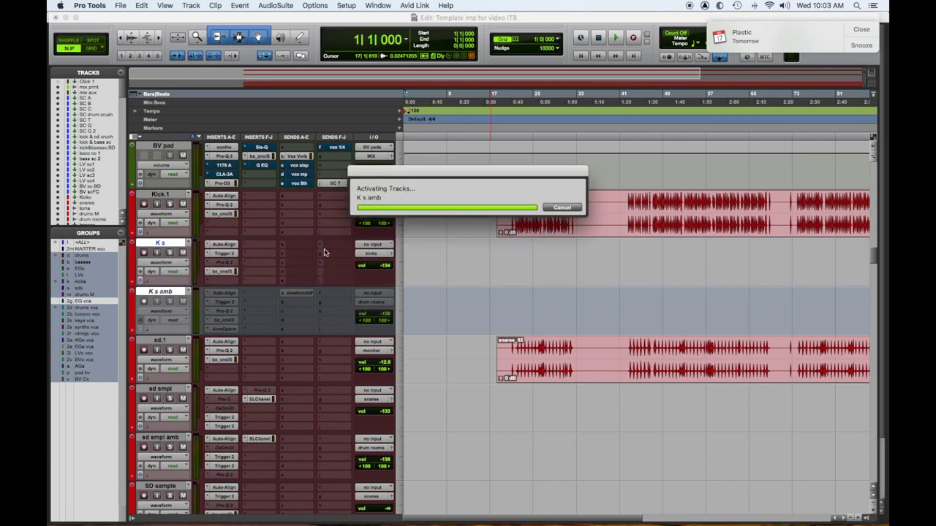
pyautogui.press('super+bracketleft')
pyautogui.press('super+bracketleft')
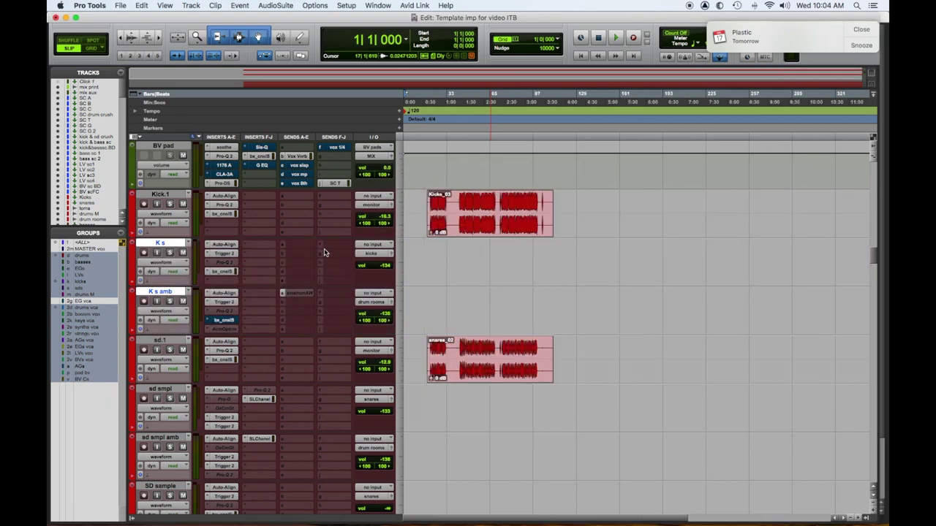
# - Paste Kick.1's Kicks_03 region at session start on K s and K s amb
pyautogui.click(567, 204)
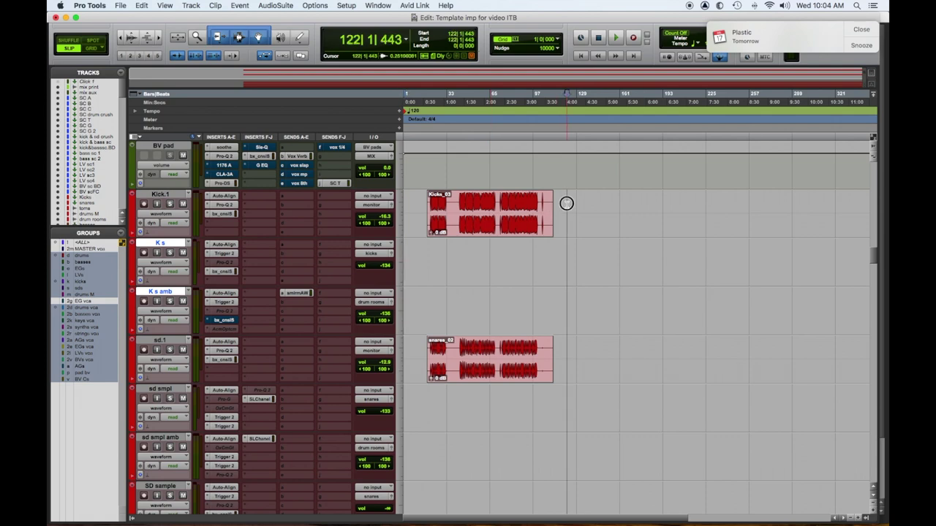
pyautogui.doubleClick(550, 199)
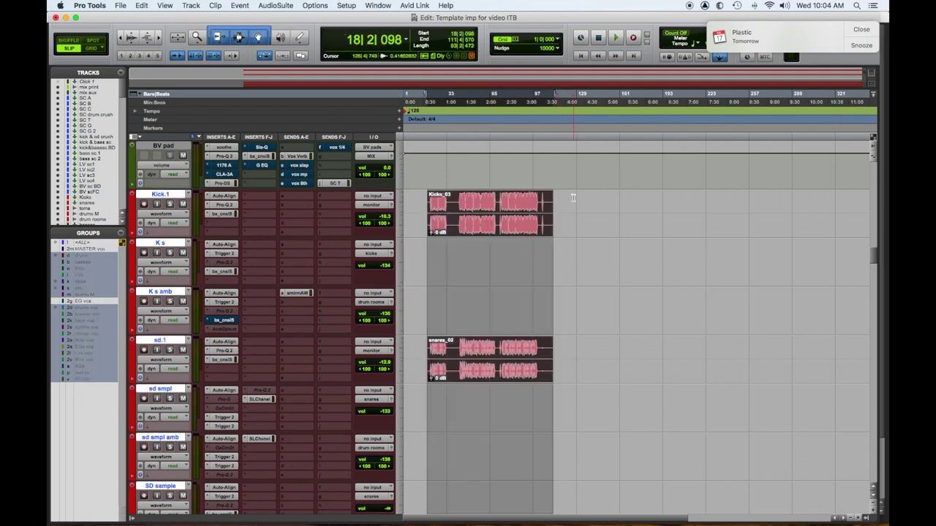
pyautogui.click(573, 197)
pyautogui.moveTo(565, 201); pyautogui.dragTo(329, 203)
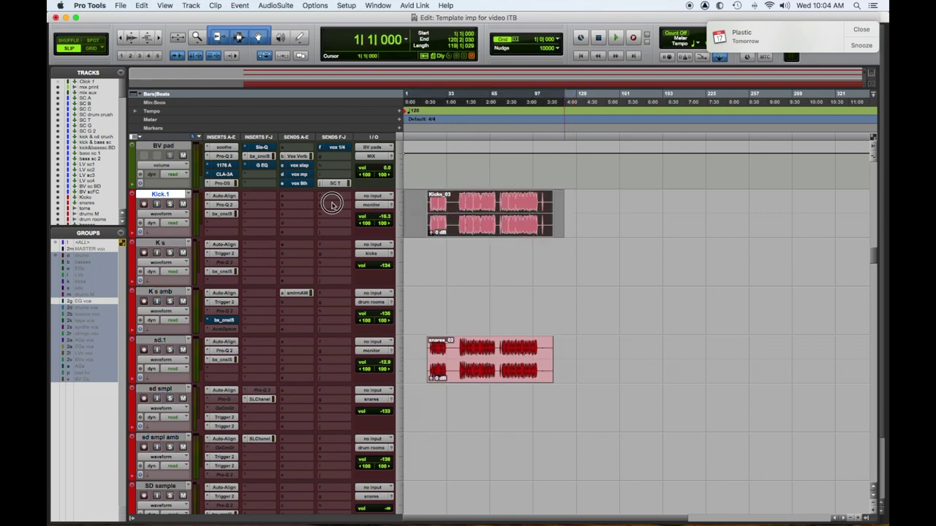
pyautogui.click(479, 254)
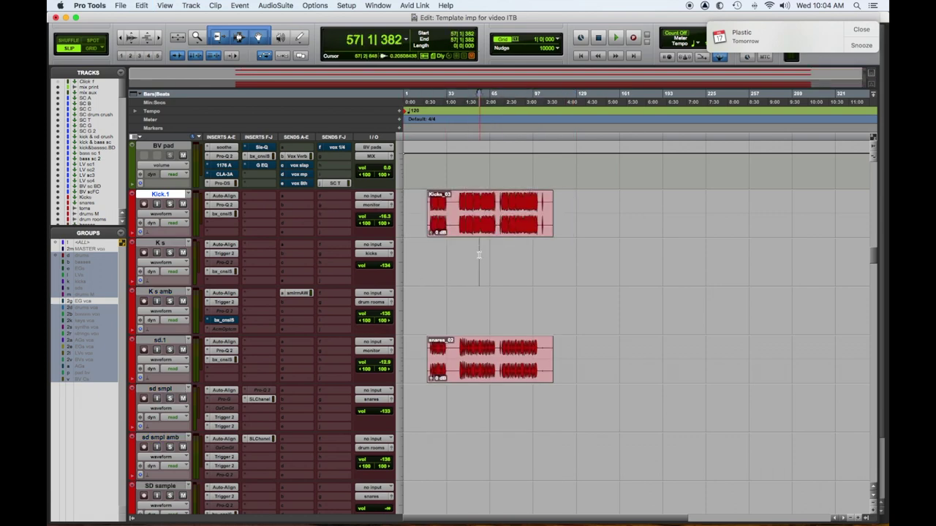
pyautogui.press('Return')
pyautogui.press('super+v')
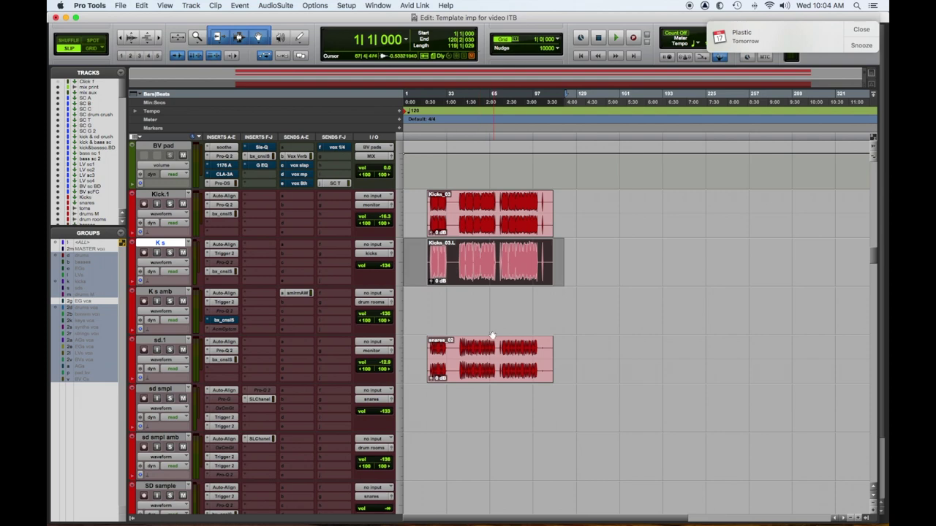
pyautogui.click(471, 302)
pyautogui.press('Return')
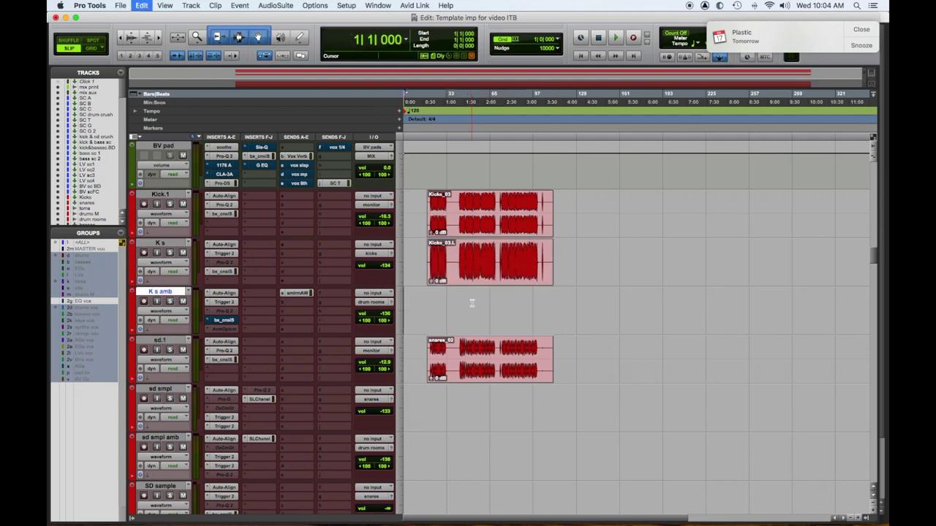
pyautogui.press('super+v')
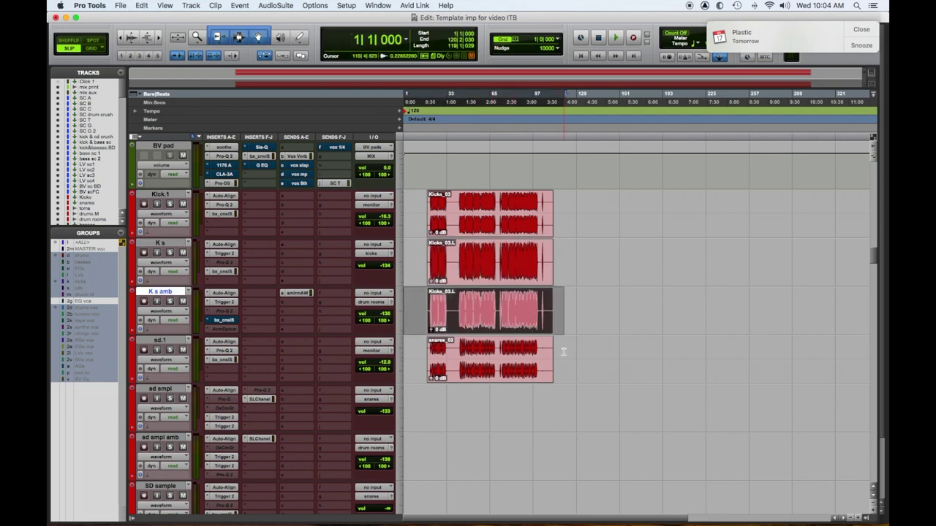
# - Paste sd.1's snares_02 region at session start on sd smpl and sd smpl amb
pyautogui.press(';')
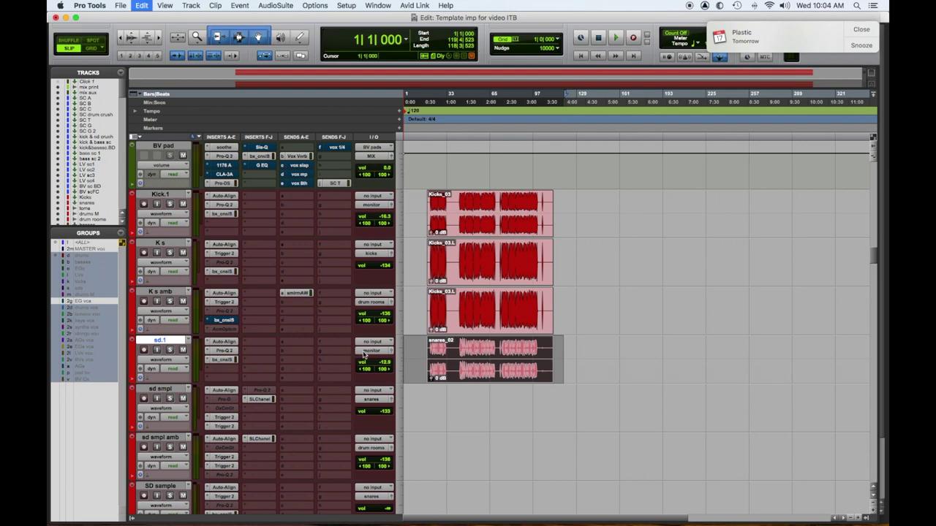
pyautogui.click(486, 402)
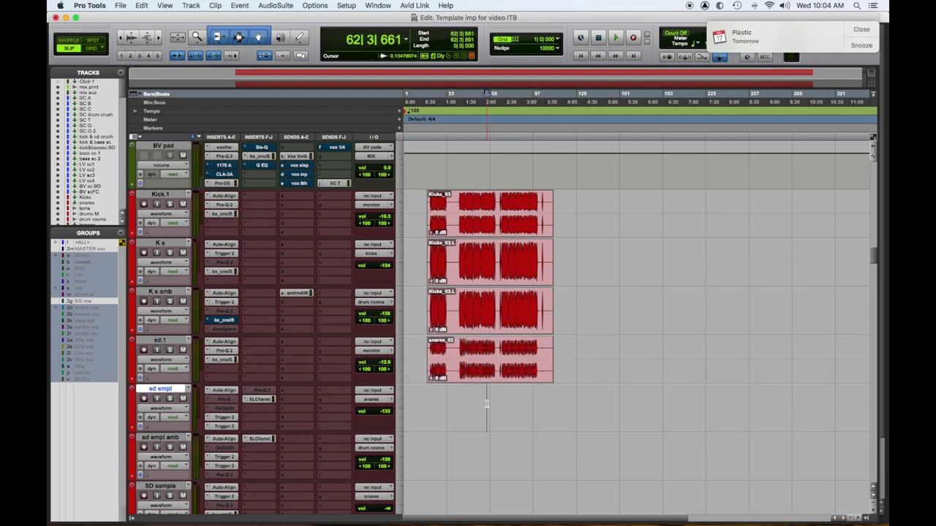
pyautogui.press('Return')
pyautogui.press('super+v')
pyautogui.click(477, 459)
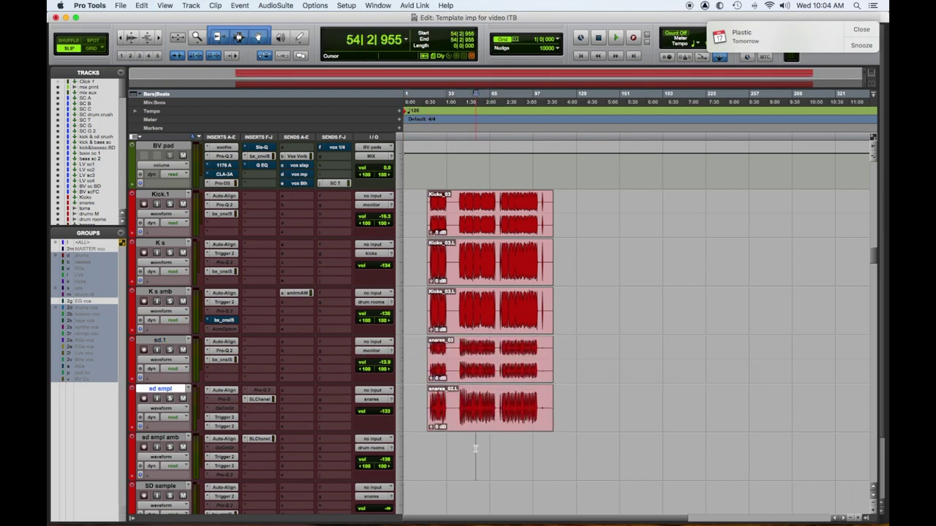
pyautogui.press('Return')
pyautogui.press('super+v')
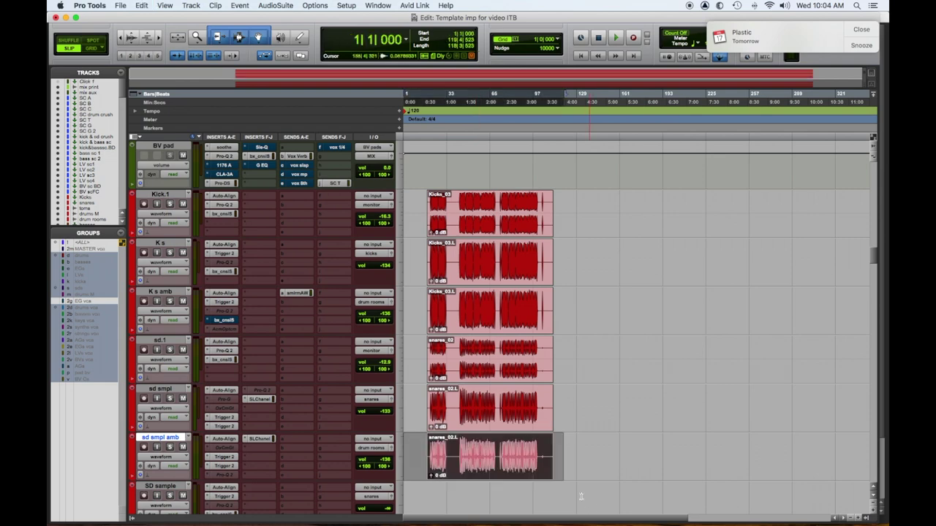
# - Paste the snares_02 region at session start on SD sample and SD sampleroom
pyautogui.scroll(-2, 520, 409)
pyautogui.click(504, 398)
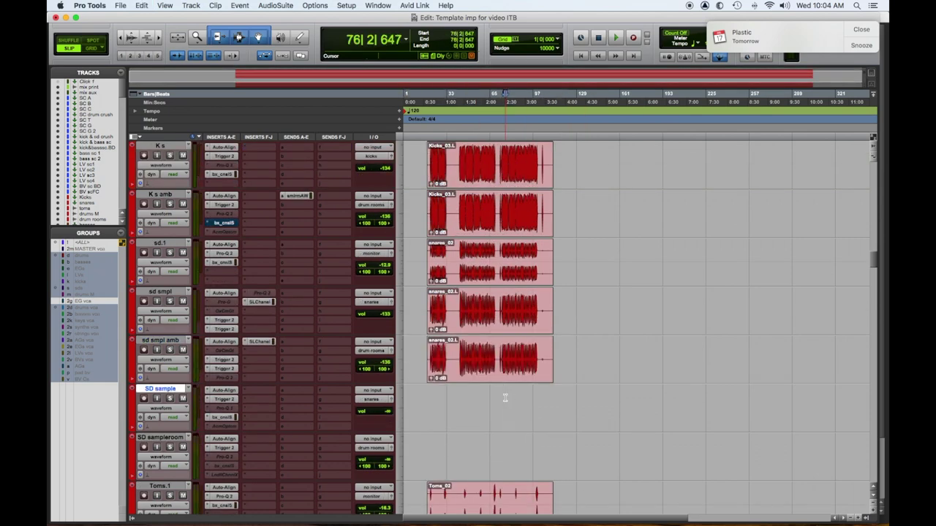
pyautogui.press('Return')
pyautogui.press('super+v')
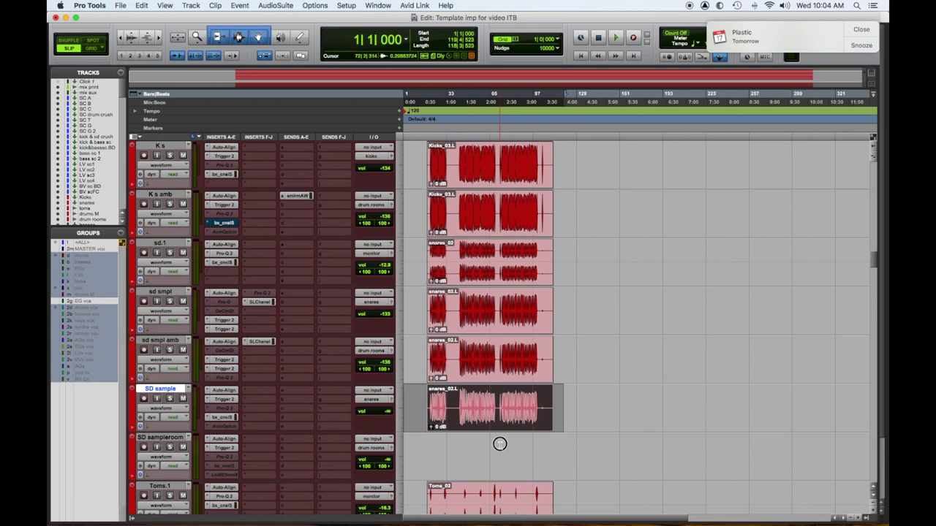
pyautogui.click(500, 445)
pyautogui.press('Return')
pyautogui.press('super+v')
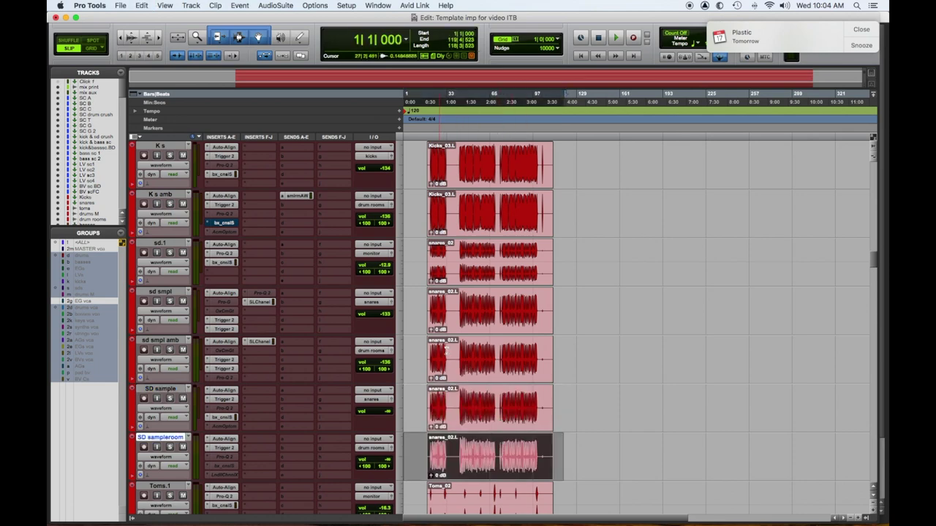
pyautogui.scroll(4, 424, 369)
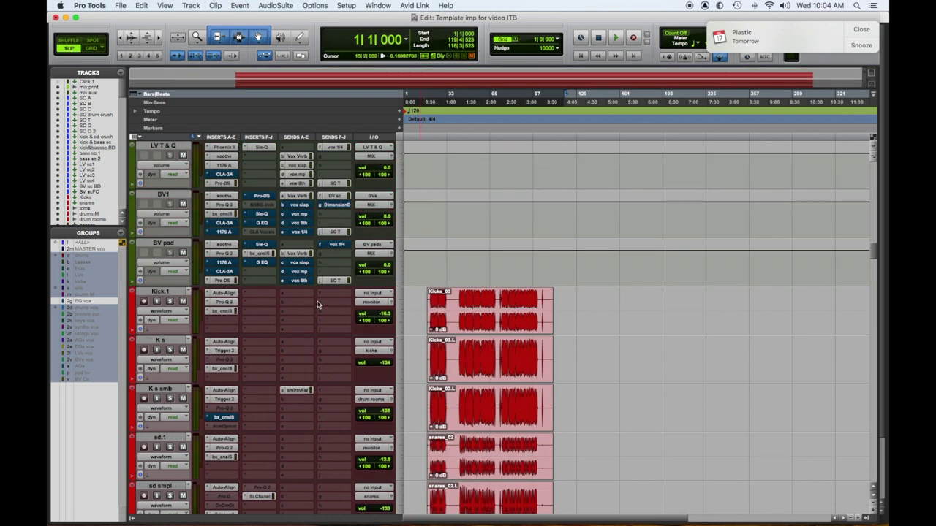
# - Route Kick.1's output to the kicks submaster and sd.1's output to monitor
pyautogui.click(374, 302)
pyautogui.moveTo(377, 311)
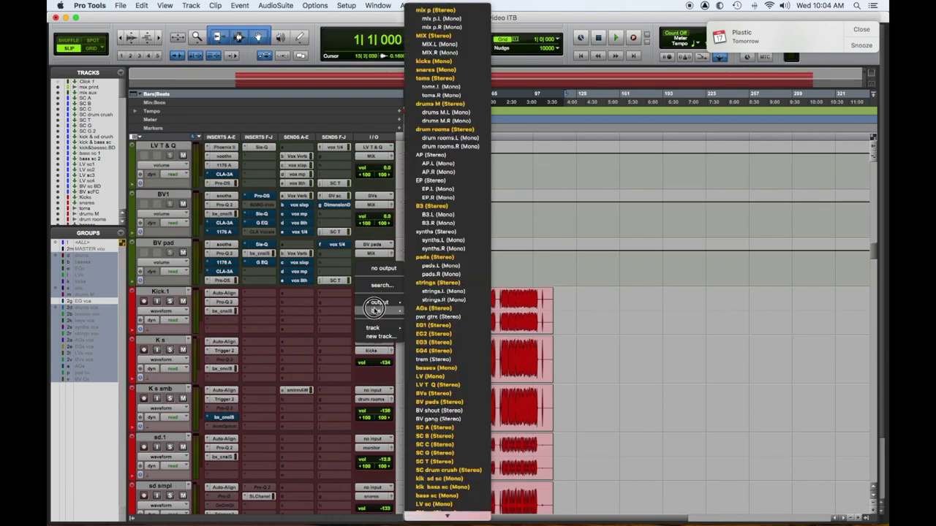
pyautogui.click(442, 37)
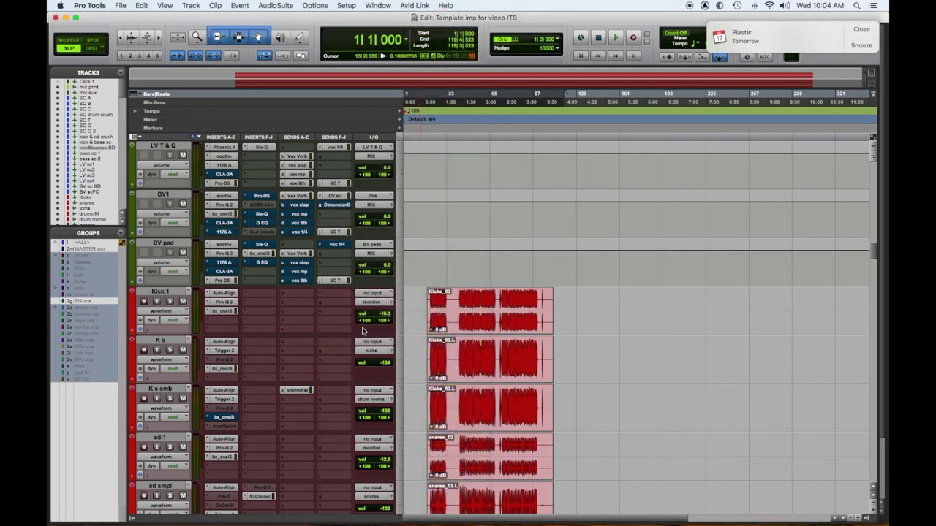
pyautogui.scroll(-3, 360, 330)
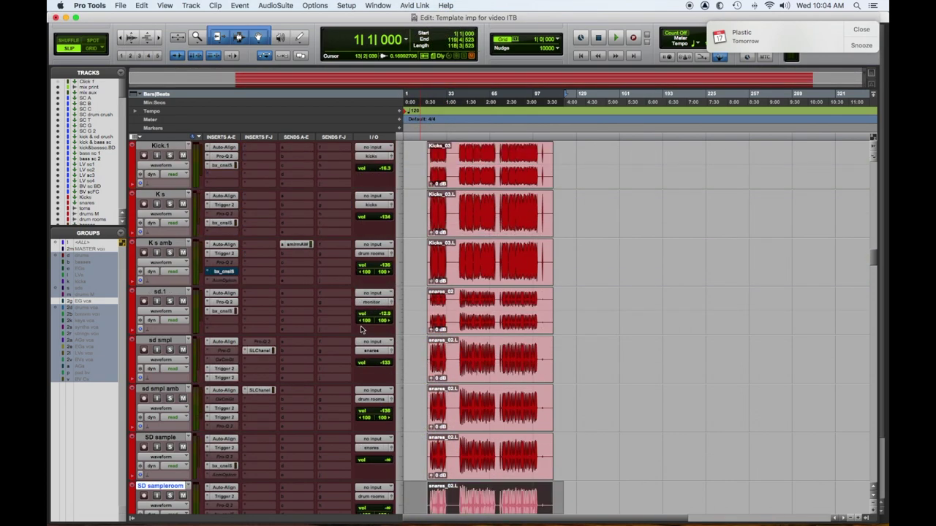
pyautogui.scroll(-1, 360, 330)
pyautogui.click(377, 255)
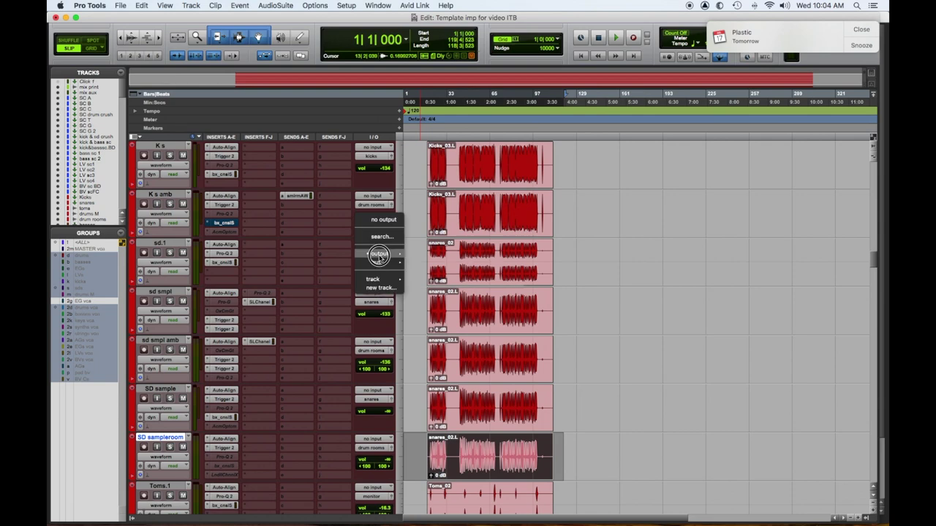
pyautogui.moveTo(380, 262)
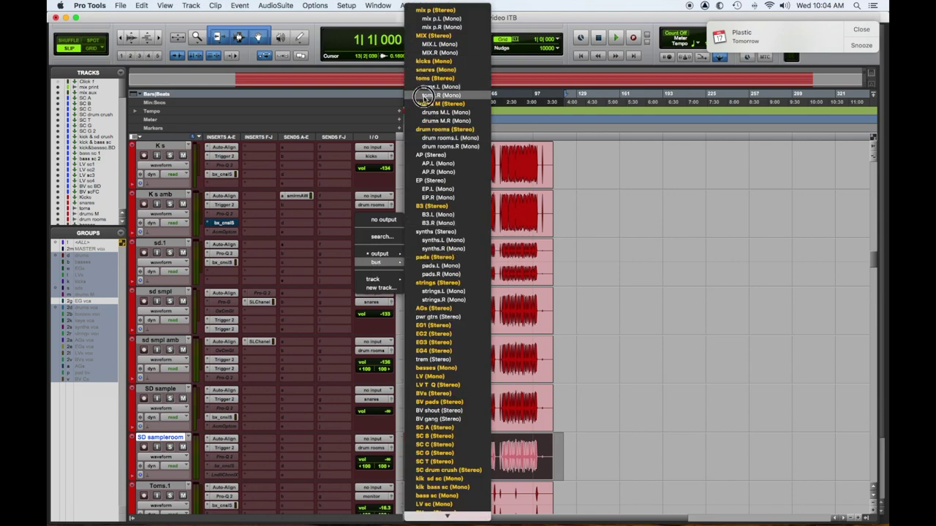
pyautogui.click(435, 73)
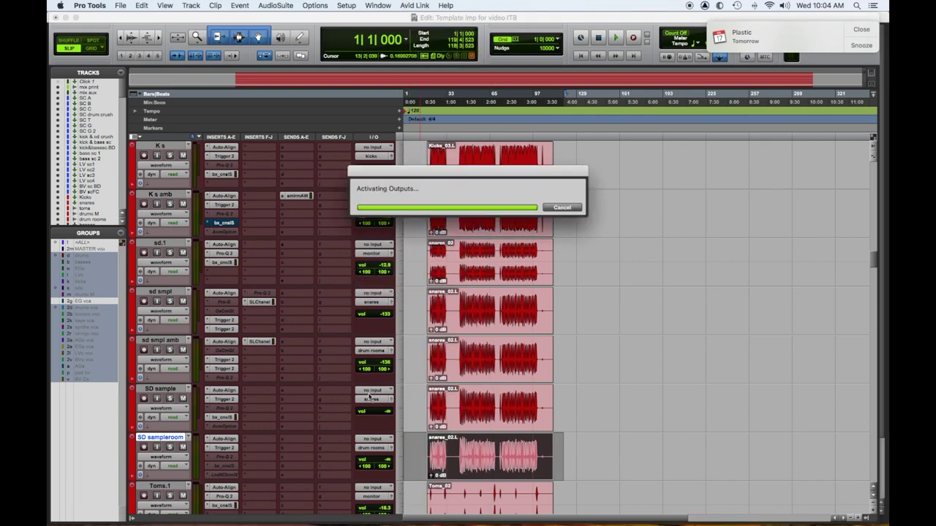
# - Route Toms.1 to the toms bus and OH.1 to the drums M bus
pyautogui.scroll(-2, 387, 391)
pyautogui.scroll(-1, 385, 391)
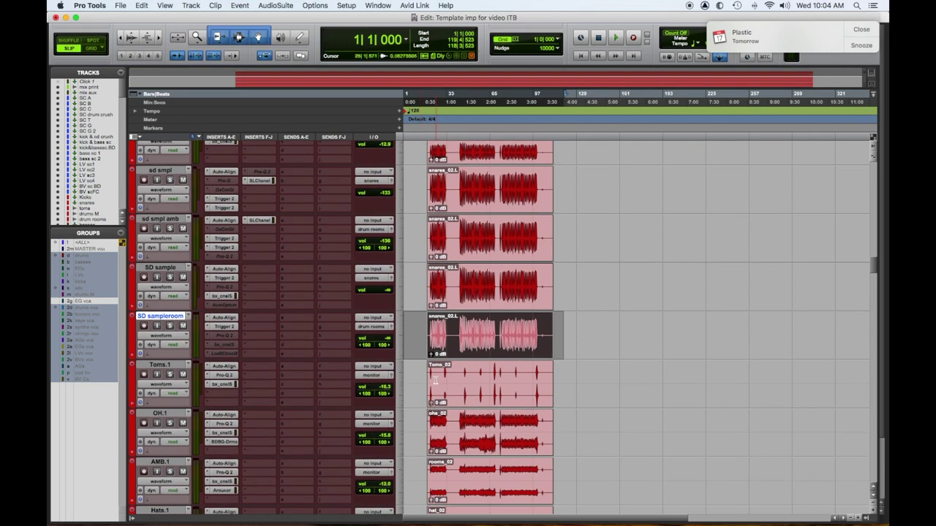
pyautogui.click(368, 376)
pyautogui.moveTo(377, 384)
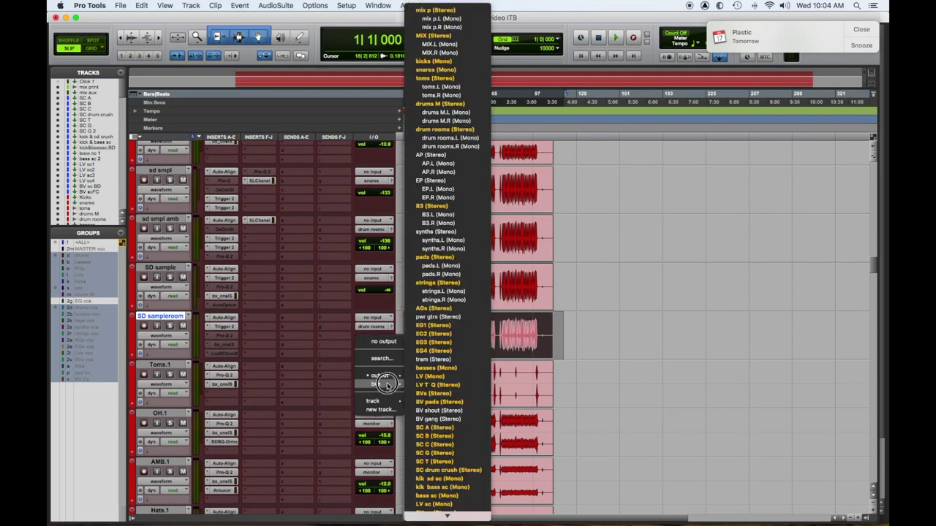
pyautogui.click(433, 129)
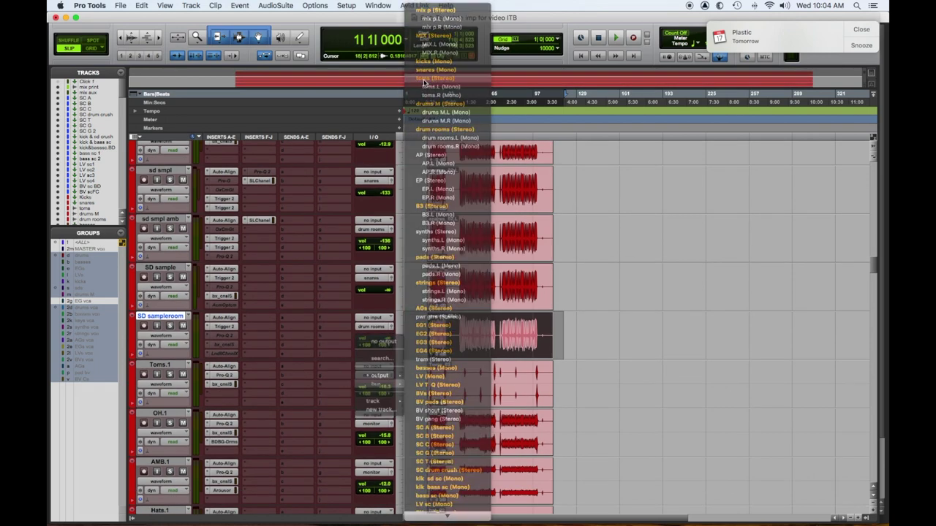
pyautogui.scroll(-5, 385, 284)
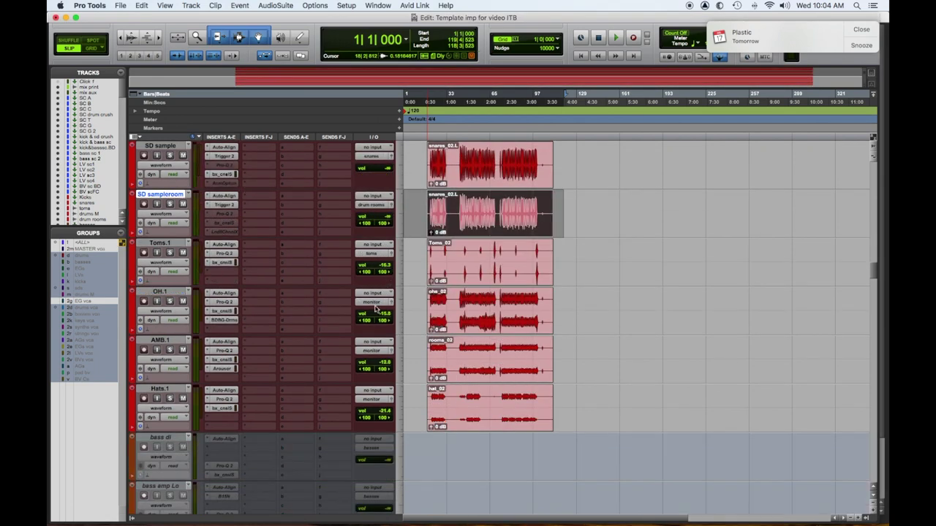
pyautogui.click(372, 303)
pyautogui.moveTo(379, 311)
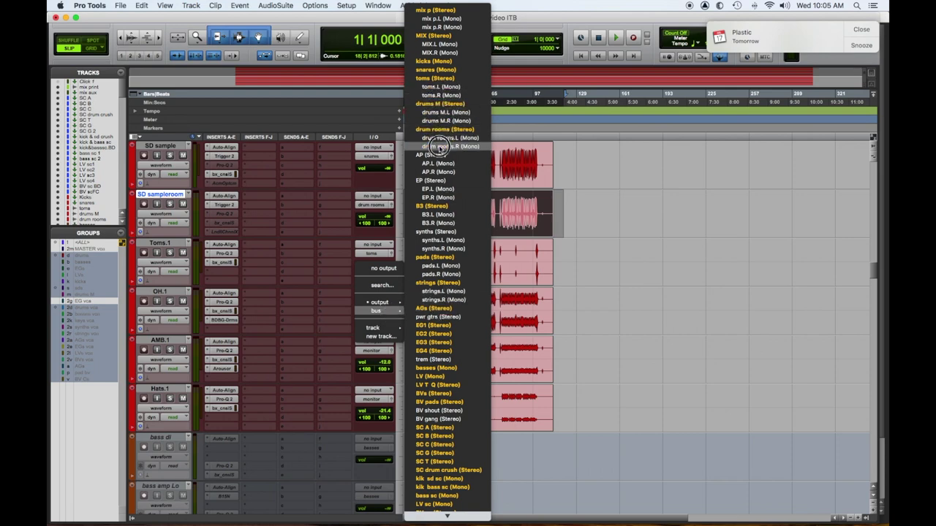
pyautogui.click(430, 104)
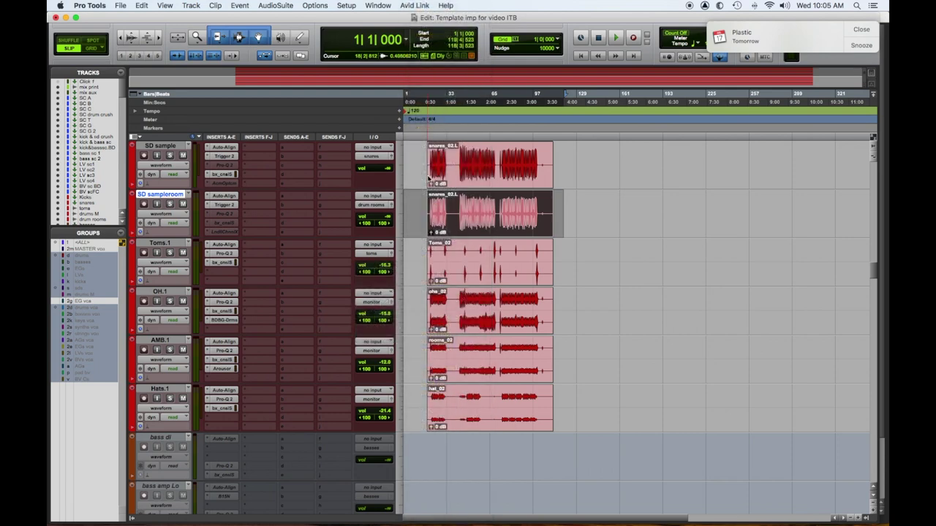
# - Route AMB.1 to the drum rooms bus and Hats.1 to drums M
pyautogui.click(378, 355)
pyautogui.moveTo(377, 359)
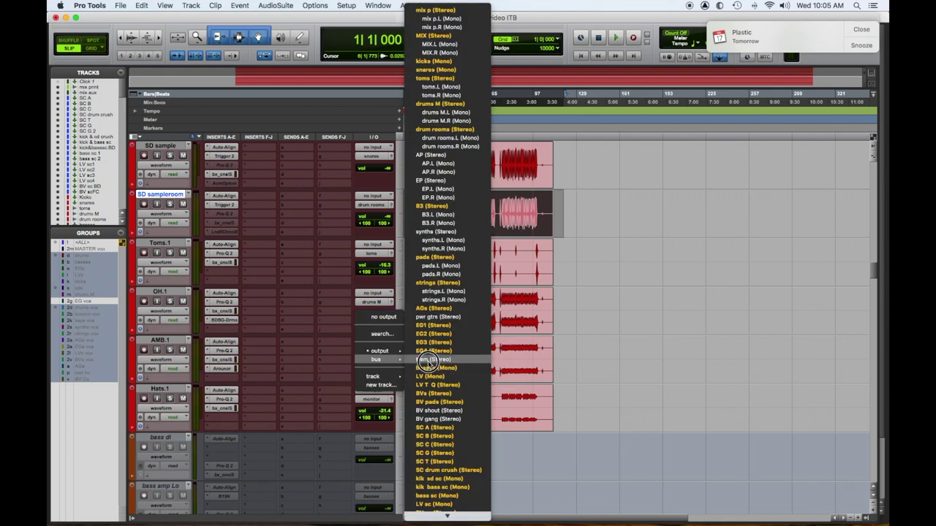
pyautogui.click(438, 125)
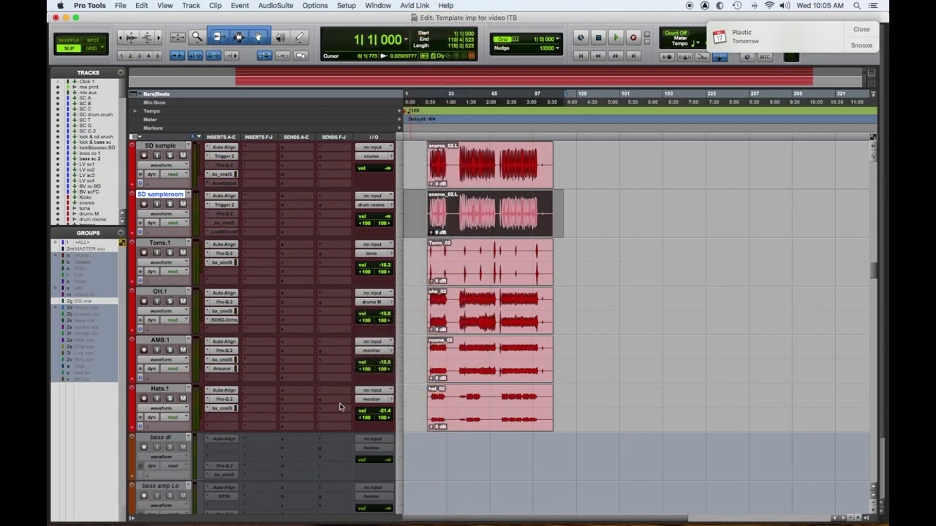
pyautogui.click(368, 399)
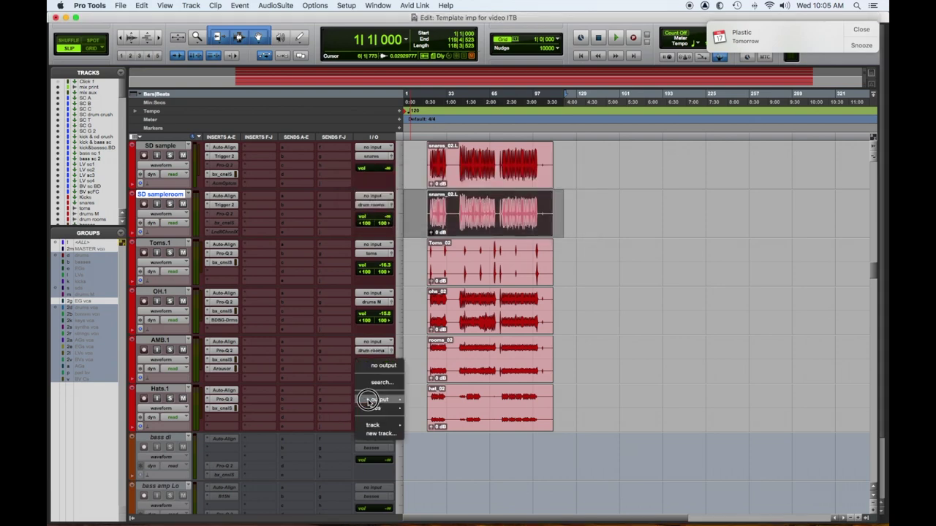
pyautogui.moveTo(375, 408)
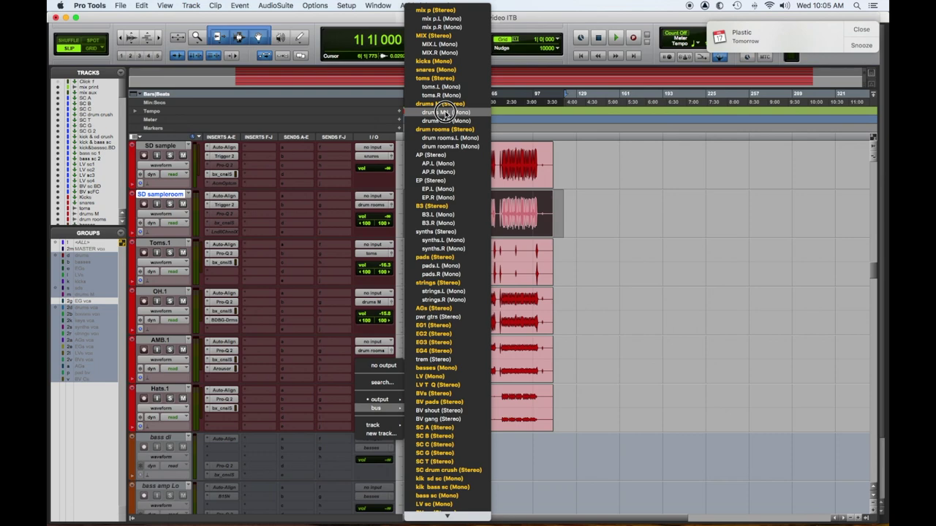
pyautogui.click(444, 112)
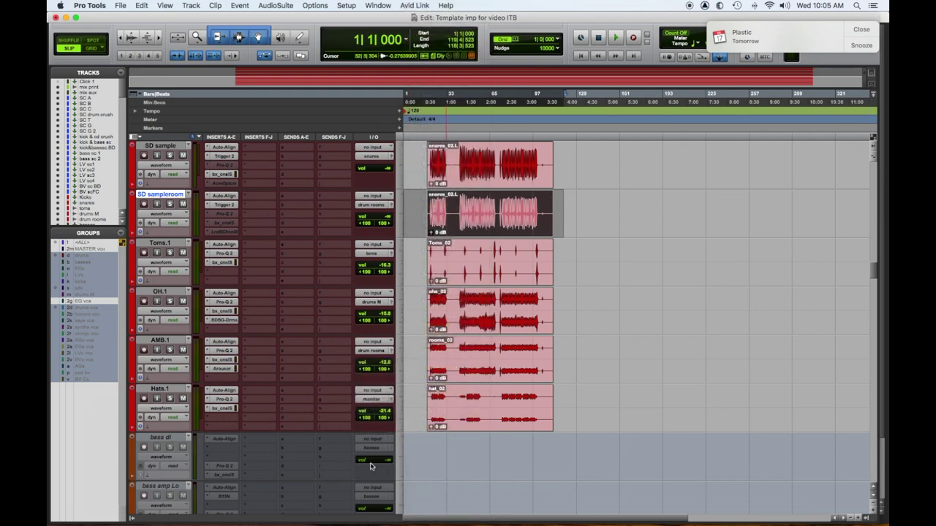
pyautogui.scroll(-3, 335, 402)
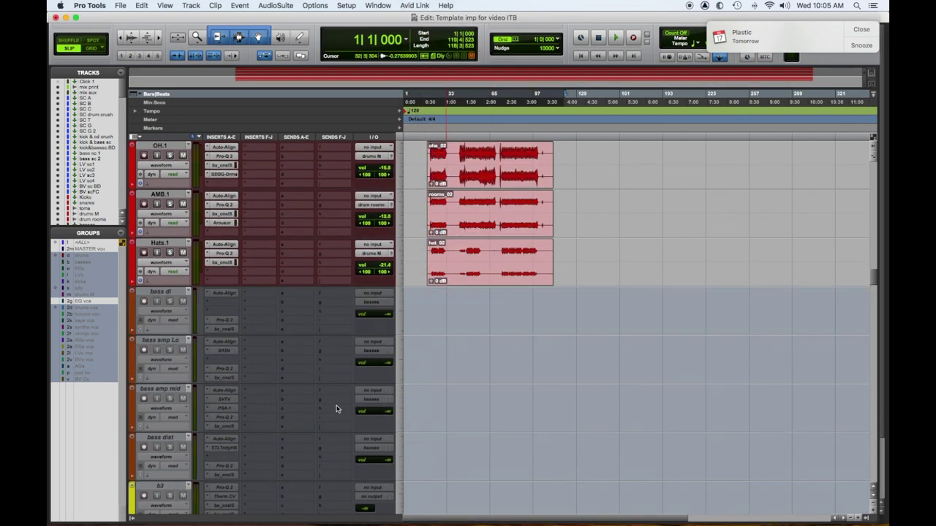
# - Select a bar 50–68 range on the Kick.1 clip and bring up Auto-Align on K s
pyautogui.scroll(5, 335, 409)
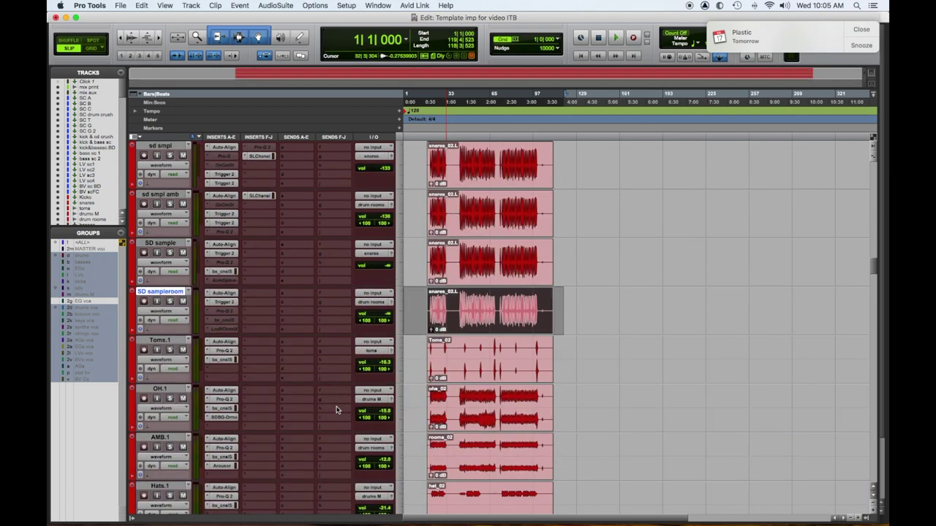
pyautogui.scroll(5, 336, 410)
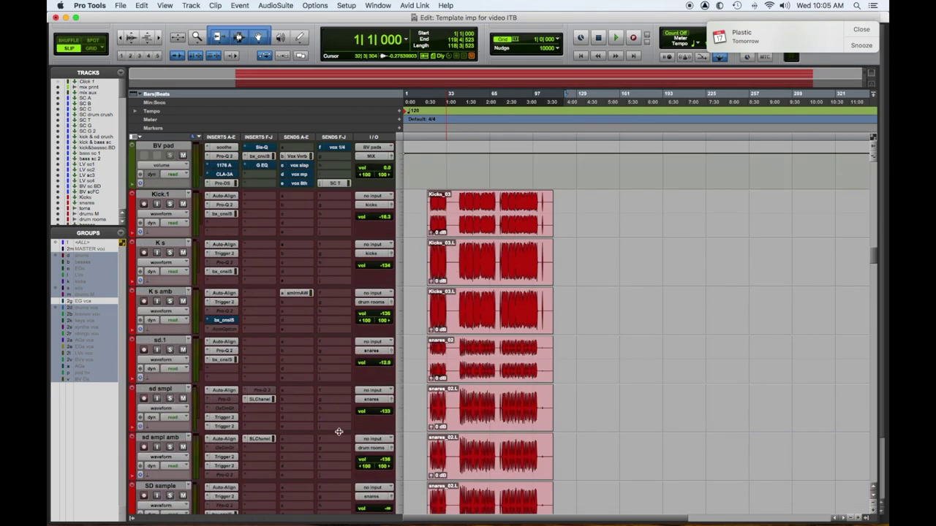
pyautogui.moveTo(471, 204); pyautogui.dragTo(492, 217)
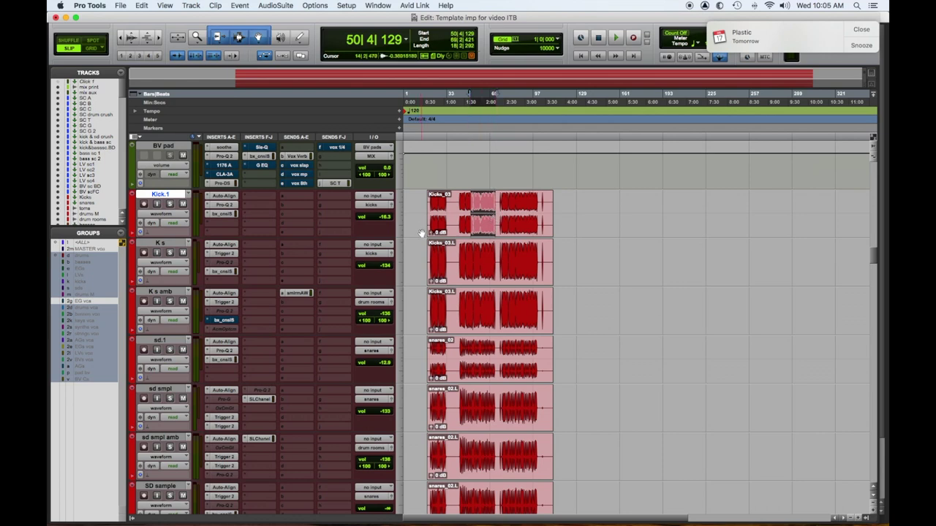
pyautogui.click(218, 246)
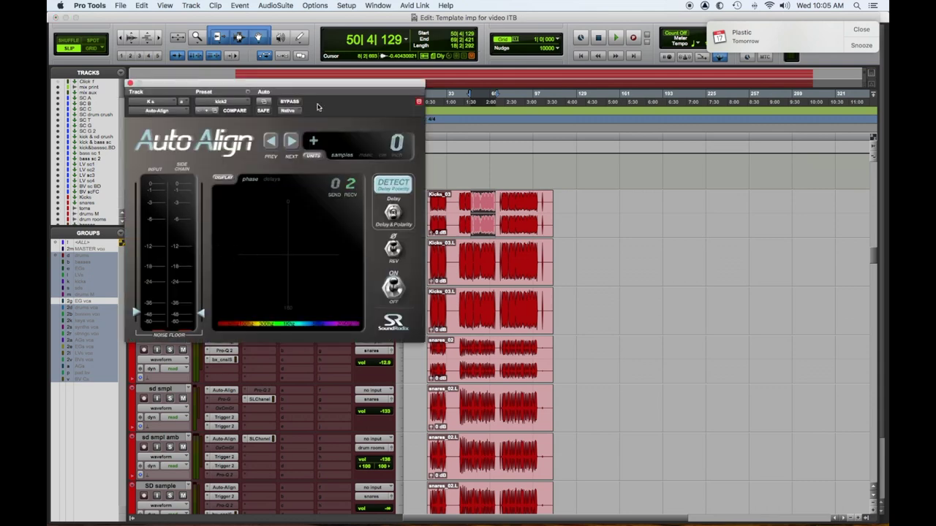
# - Detect delays during playback: 114 samples on K s, 208 on the SD sampleroom track
pyautogui.click(388, 187)
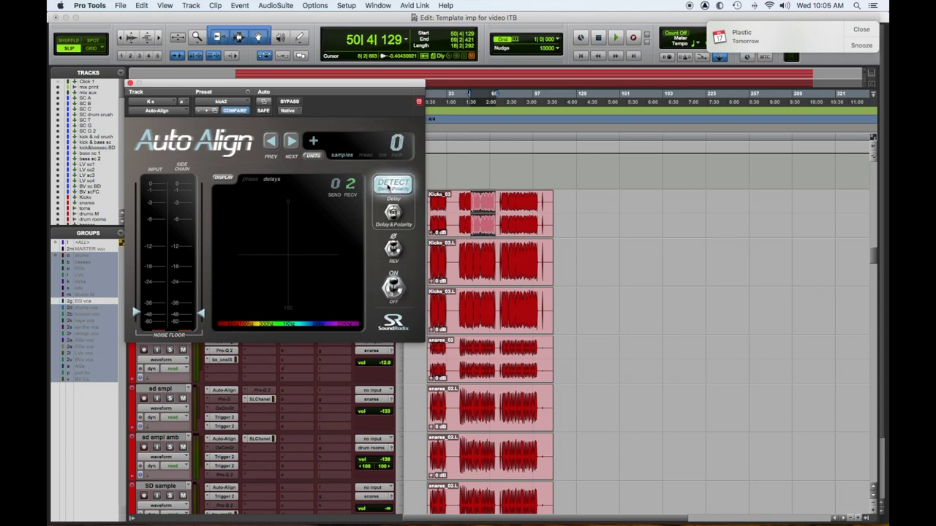
pyautogui.press('space')
pyautogui.moveTo(332, 86); pyautogui.dragTo(772, 30)
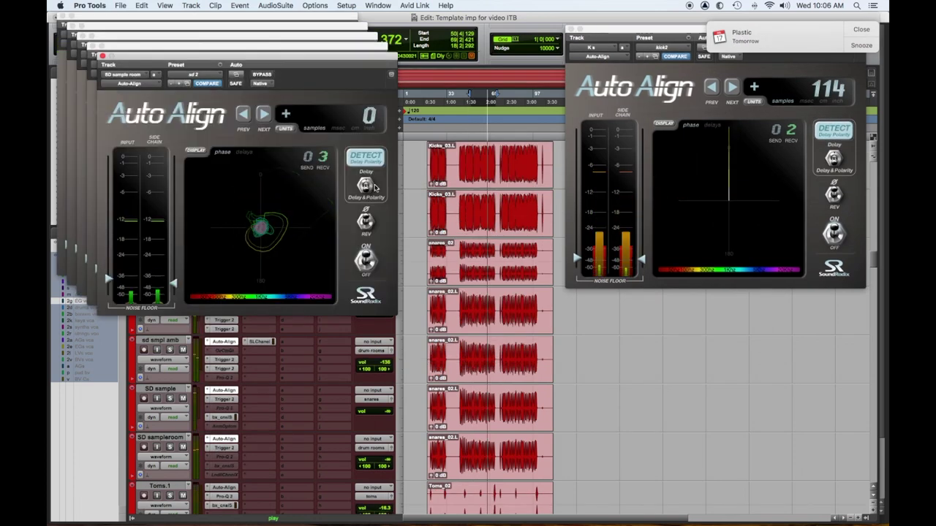
pyautogui.click(365, 157)
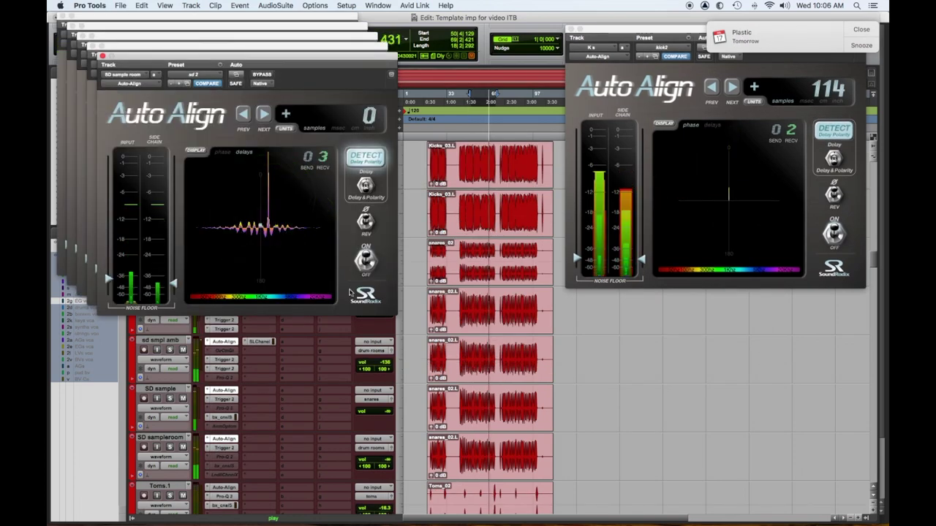
pyautogui.scroll(-3, 337, 327)
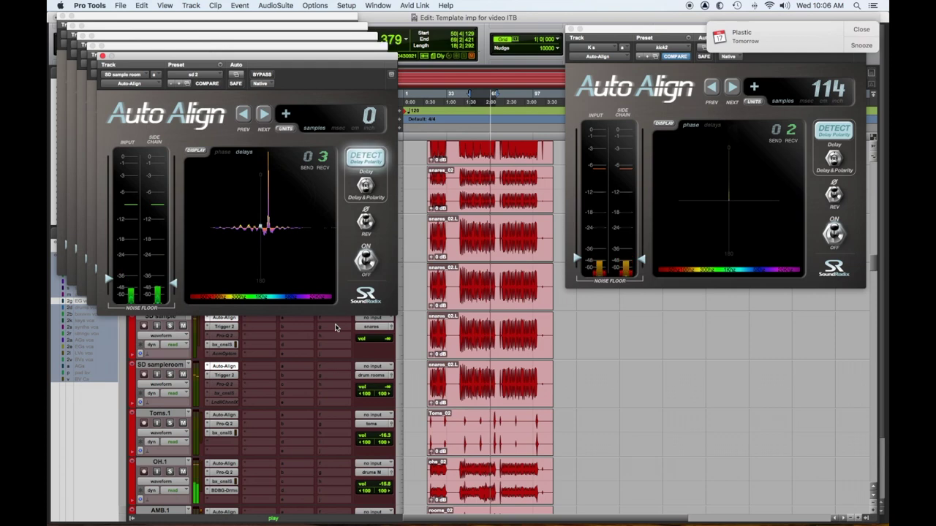
pyautogui.scroll(-3, 336, 327)
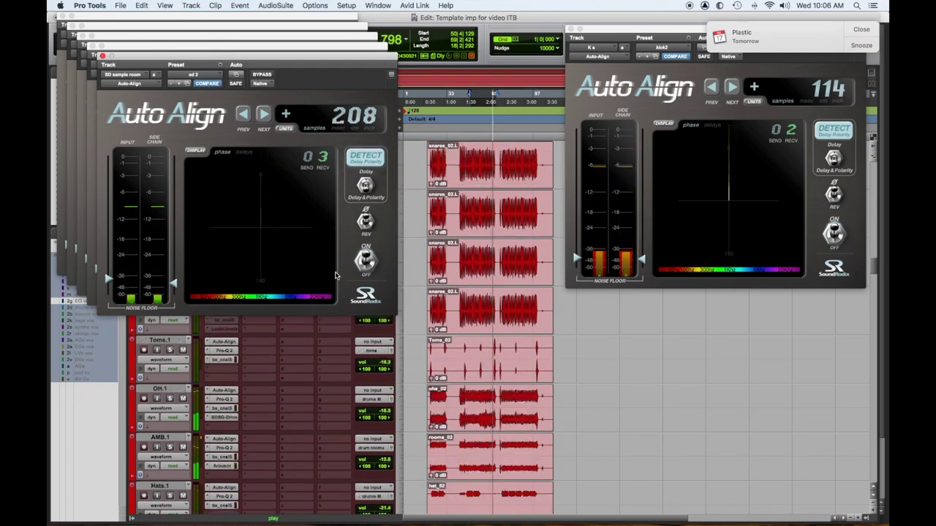
# - Close all the cascaded Auto-Align plug-in windows
pyautogui.click(104, 57)
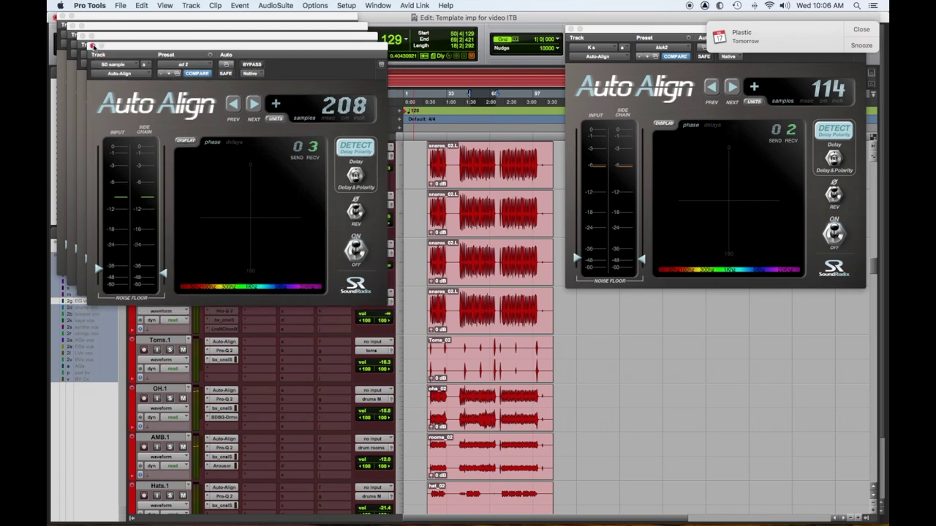
pyautogui.click(94, 46)
pyautogui.click(83, 35)
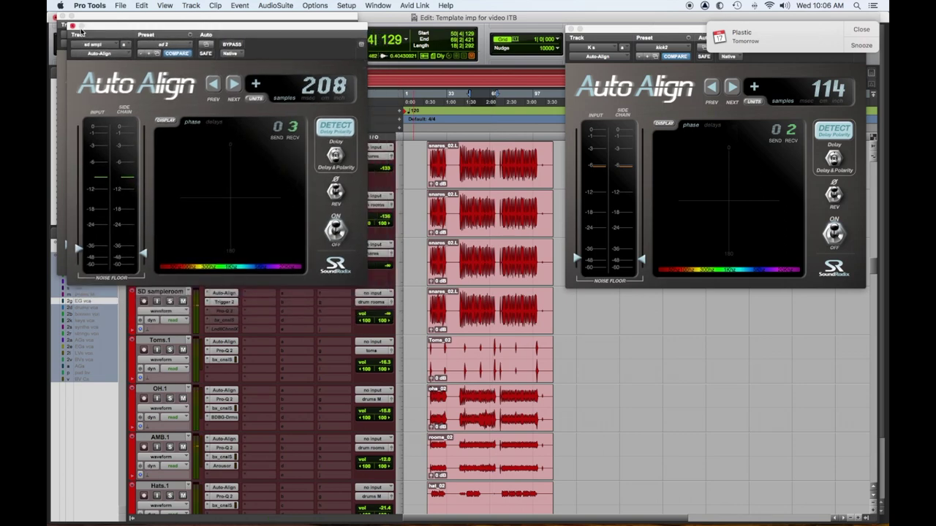
pyautogui.keyDown('alt'); pyautogui.click(72, 26); pyautogui.keyUp('alt')
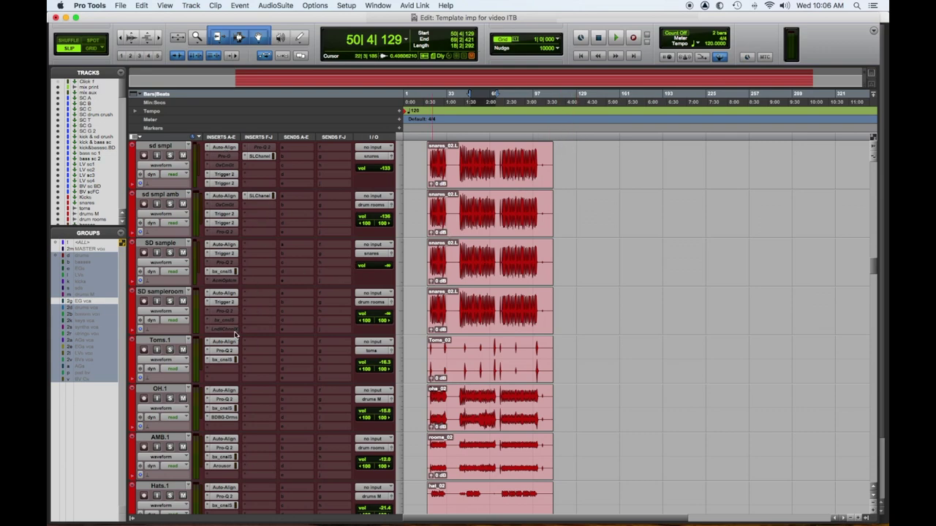
# - Scroll down to the percussion tracks and select tamb.1
pyautogui.scroll(-5, 289, 370)
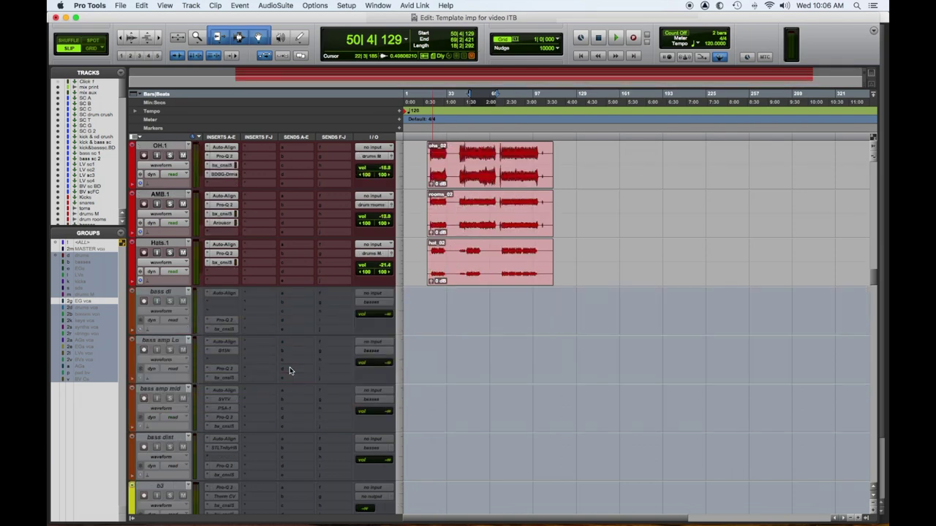
pyautogui.scroll(-15, 289, 371)
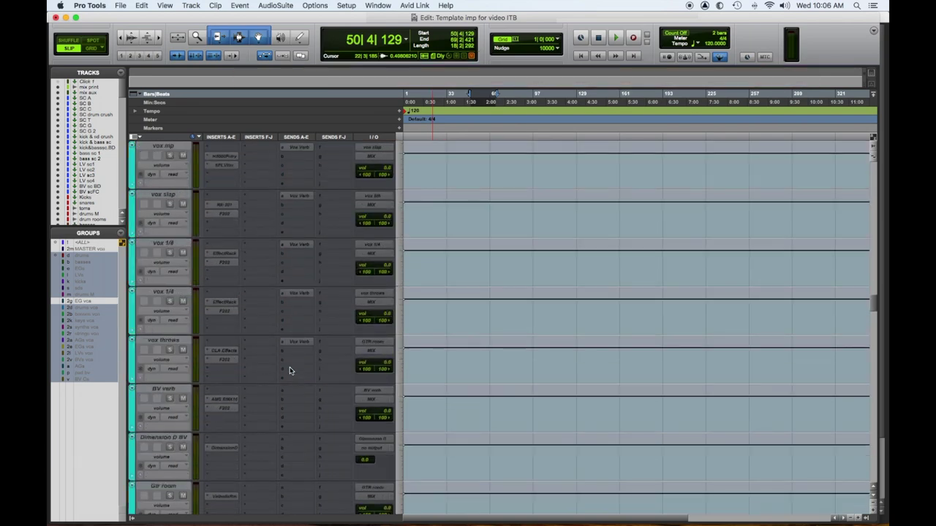
pyautogui.scroll(-10, 289, 371)
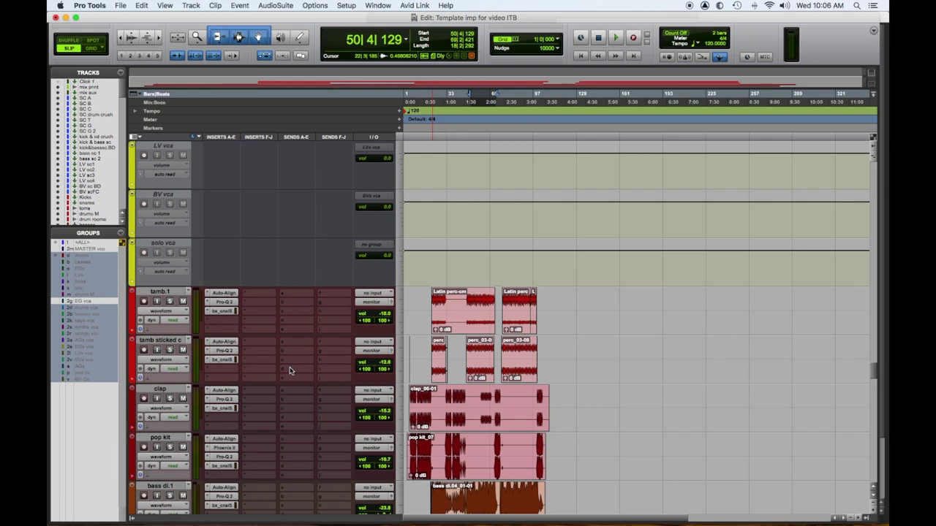
pyautogui.scroll(-2, 289, 370)
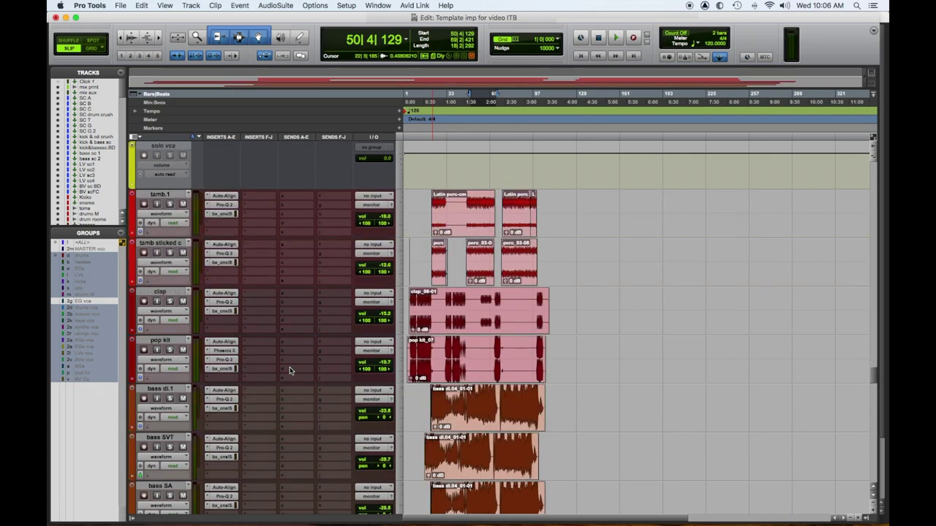
pyautogui.click(168, 197)
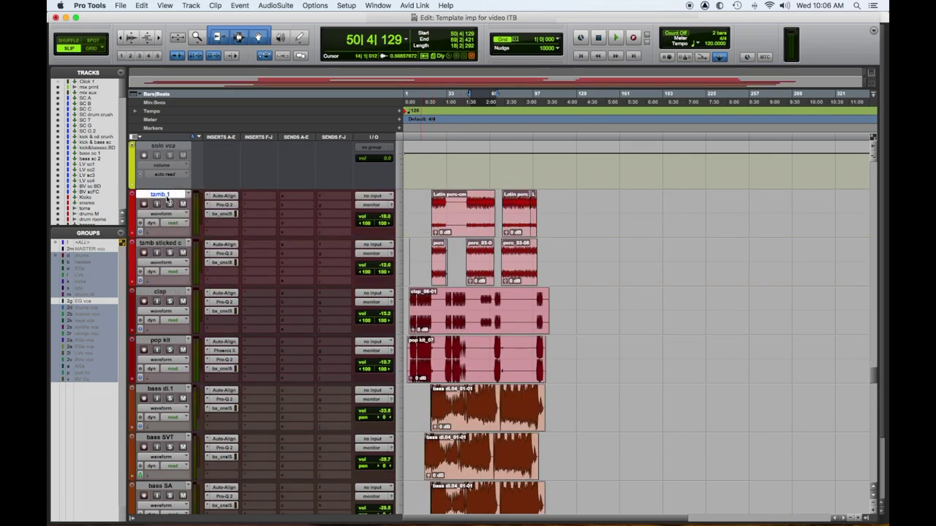
# - Select tamb.1, tamb sticked c, clap and pop kit, leaving their output unchanged
pyautogui.keyDown('shift'); pyautogui.click(167, 247); pyautogui.keyUp('shift')
pyautogui.click(373, 207)
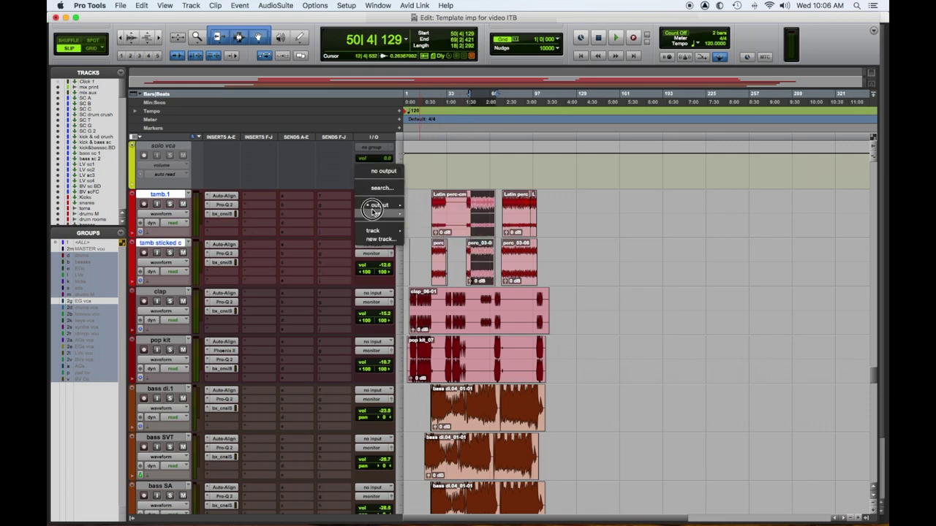
pyautogui.moveTo(375, 214)
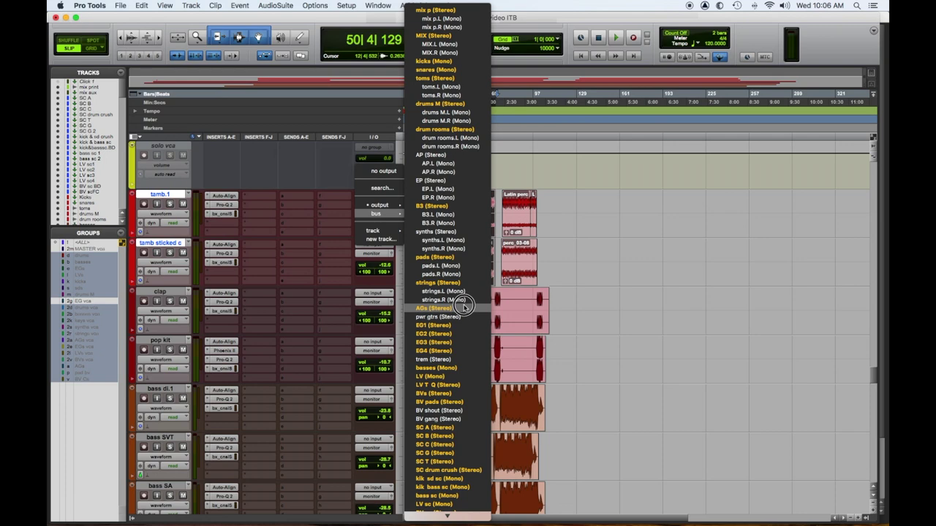
pyautogui.click(580, 214)
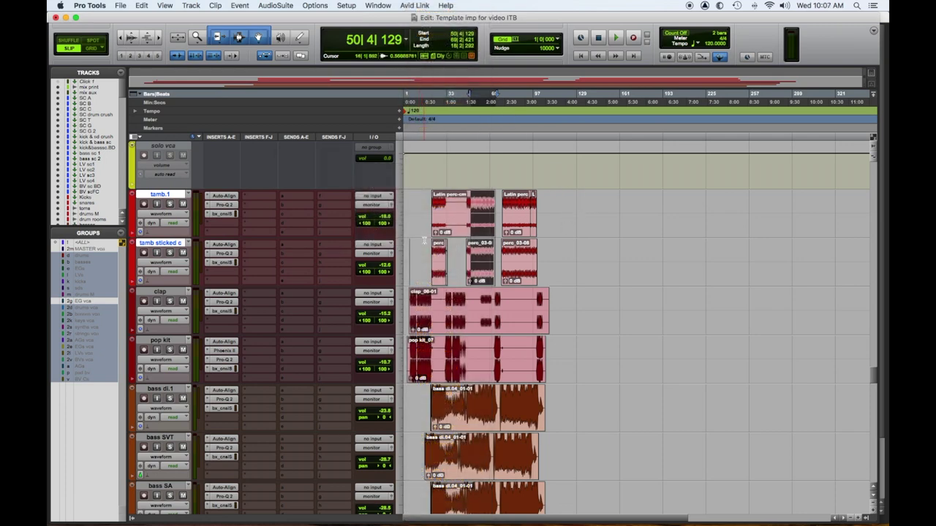
pyautogui.click(161, 193)
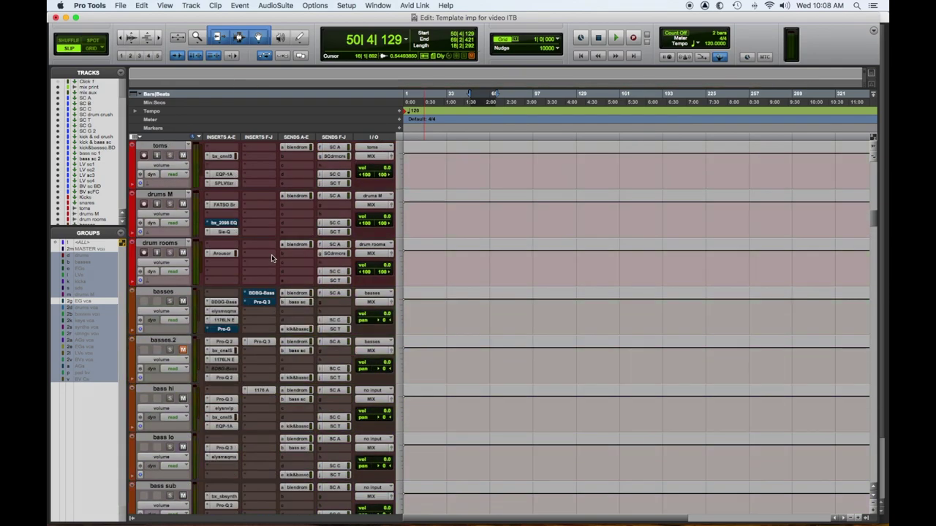
pyautogui.scroll(-5, 235, 286)
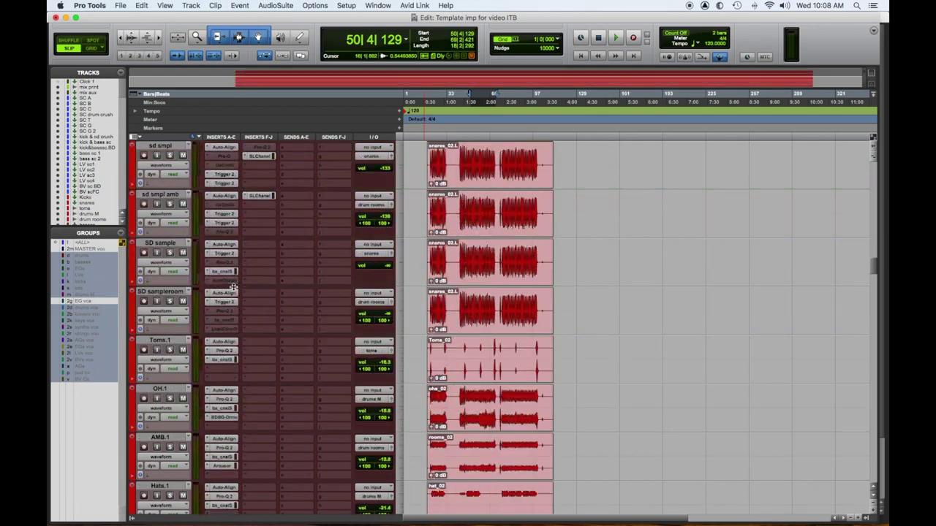
# - Extend the selection from bass di.1 through bass SVT, bass SA and bass b15 alt
pyautogui.scroll(-5, 234, 287)
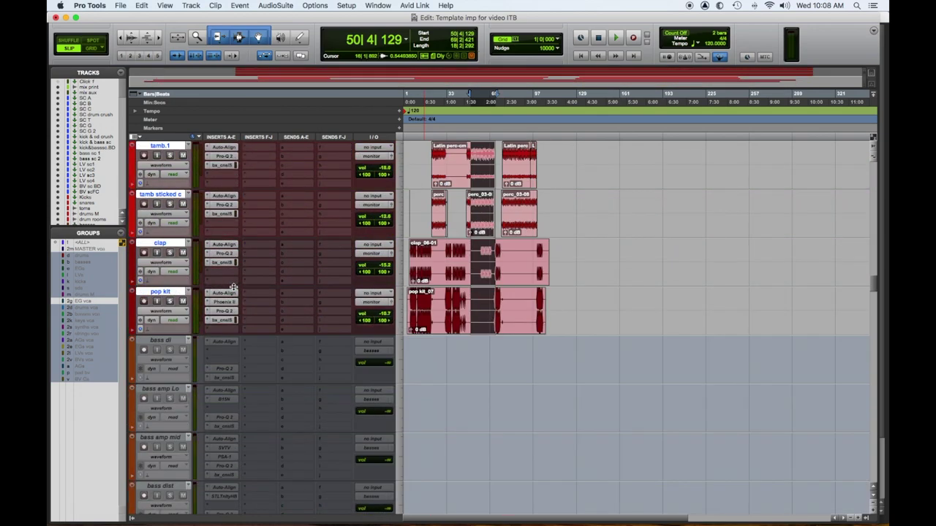
pyautogui.scroll(-15, 232, 287)
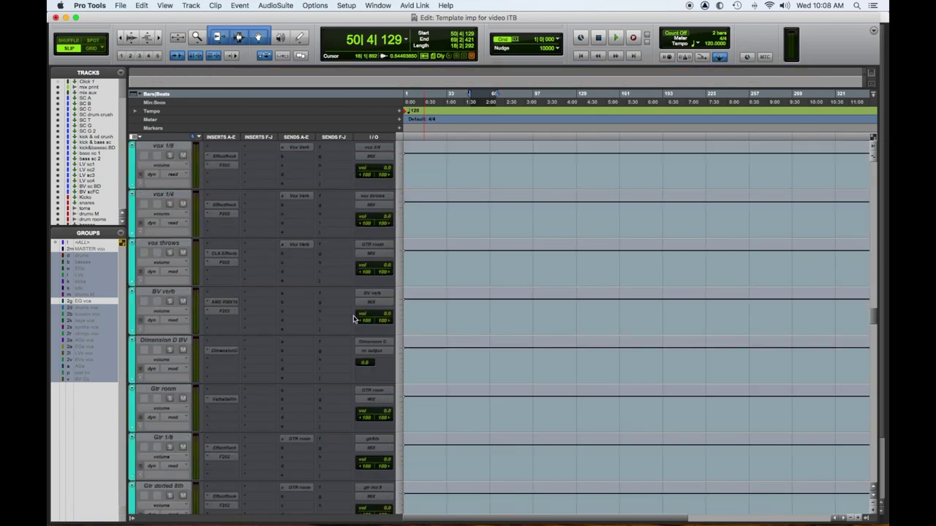
pyautogui.scroll(-10, 353, 319)
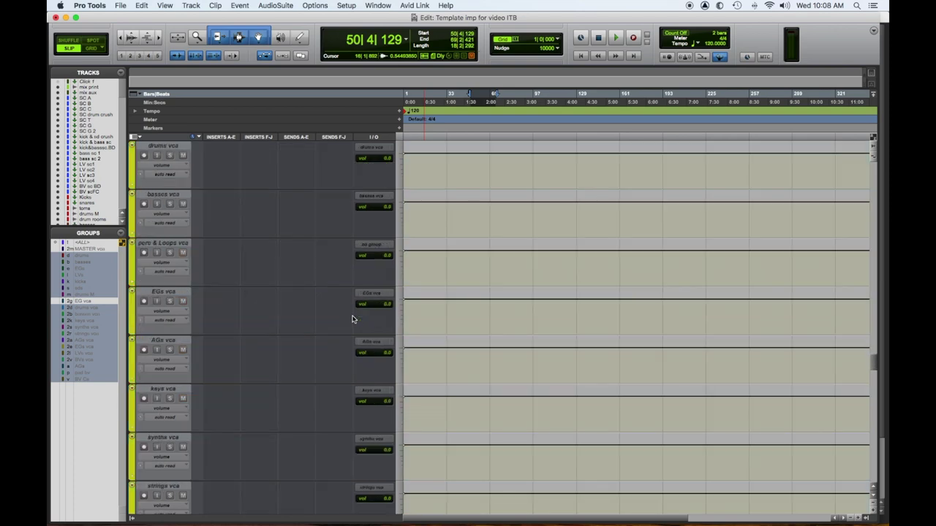
pyautogui.scroll(-8, 351, 319)
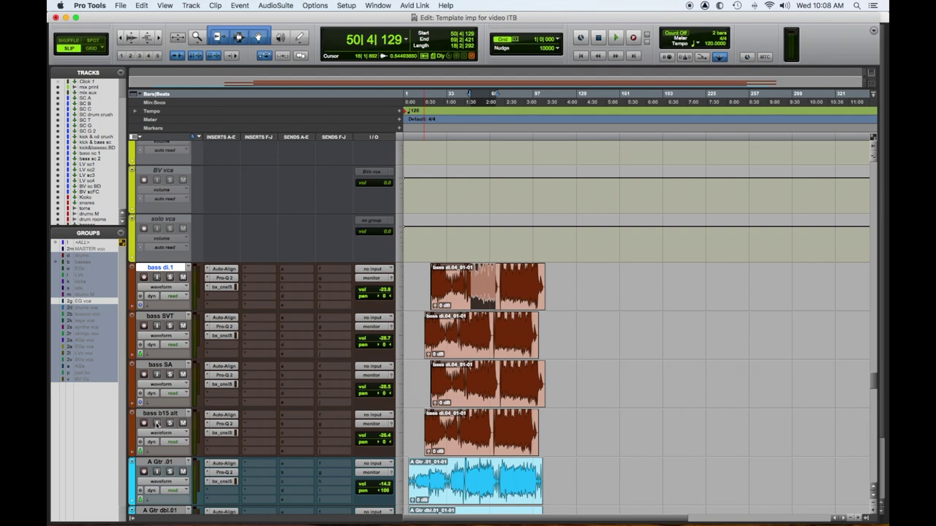
pyautogui.keyDown('shift'); pyautogui.click(159, 414); pyautogui.keyUp('shift')
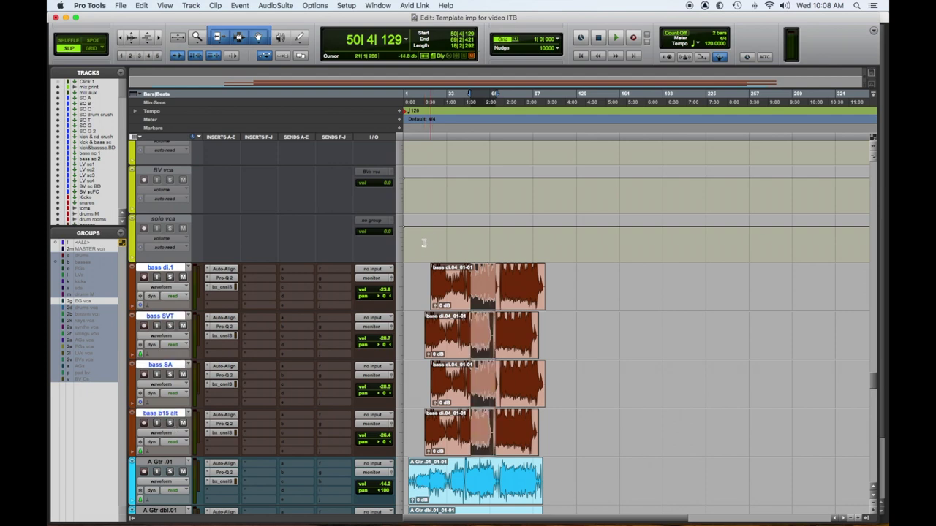
# - Send the four bass tracks to the basses bus and move them below bass dist
pyautogui.click(364, 279)
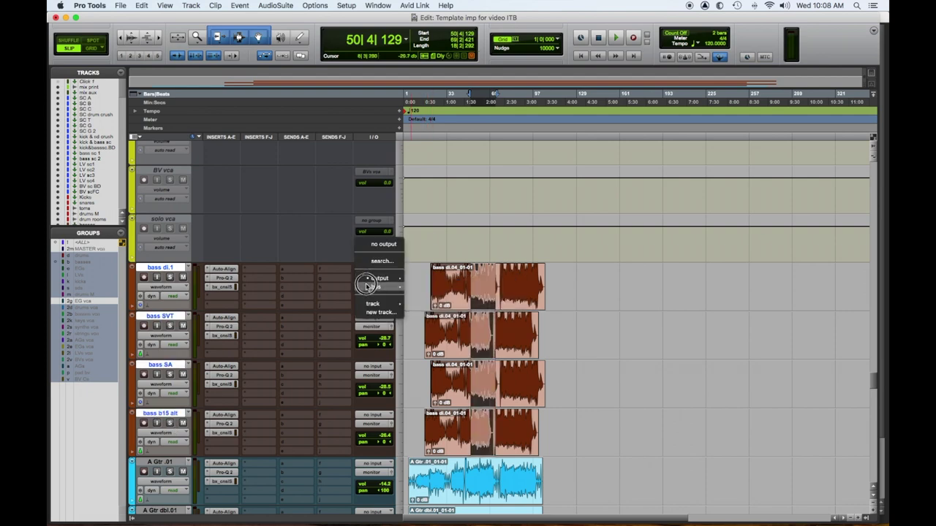
pyautogui.moveTo(380, 286)
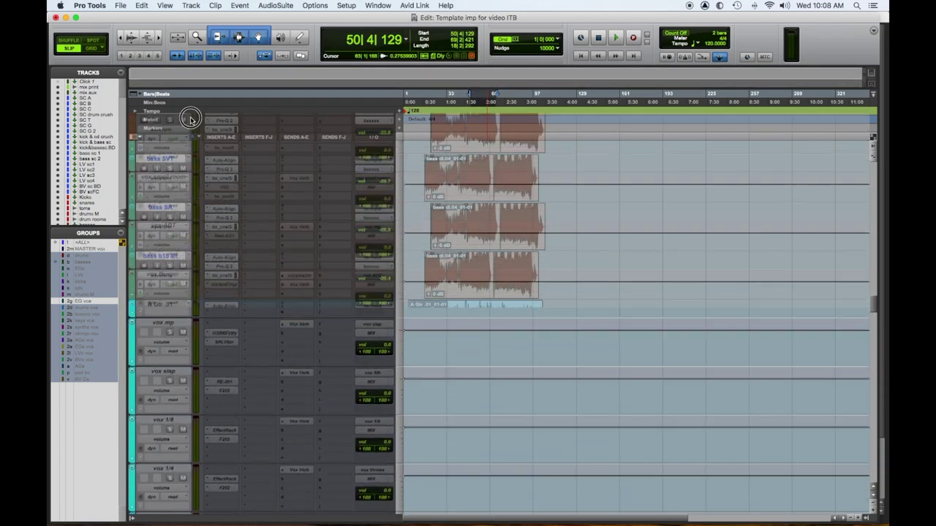
pyautogui.moveTo(188, 118); pyautogui.dragTo(208, 341)
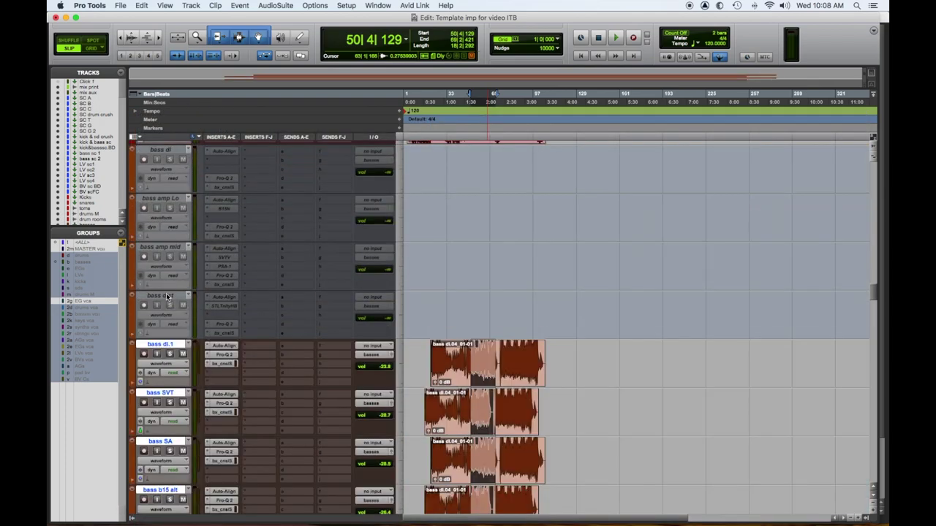
pyautogui.click(167, 296)
# - Hide the greyed-out inactive bass tracks so the new basses follow pop kit
pyautogui.scroll(3, 172, 285)
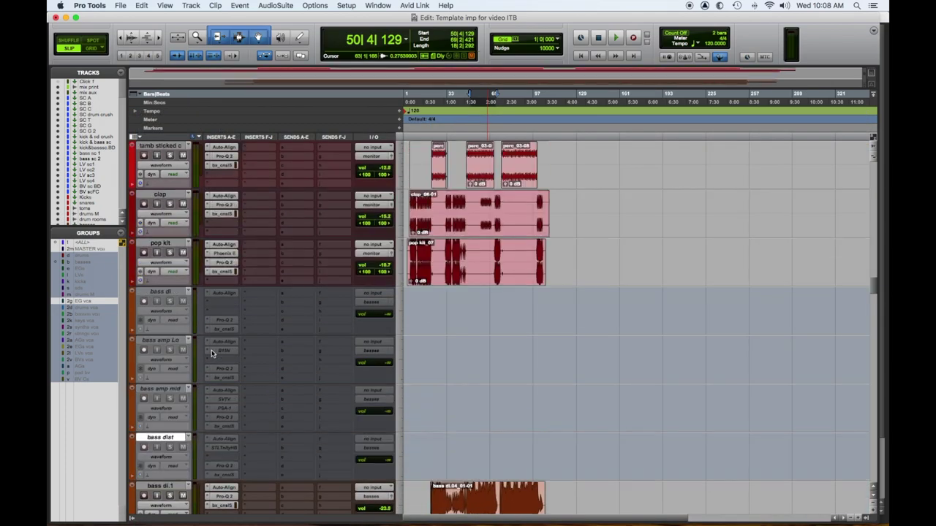
pyautogui.click(167, 292)
pyautogui.rightClick(167, 292)
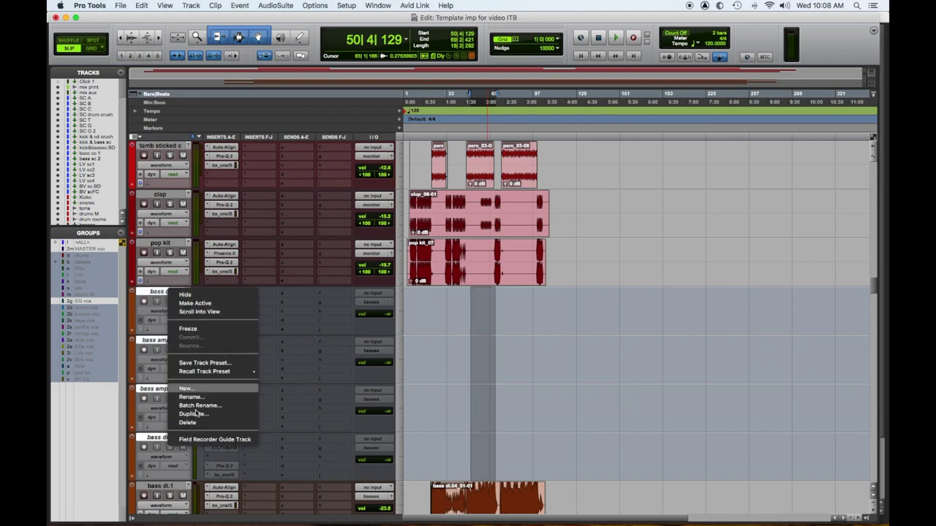
pyautogui.click(200, 315)
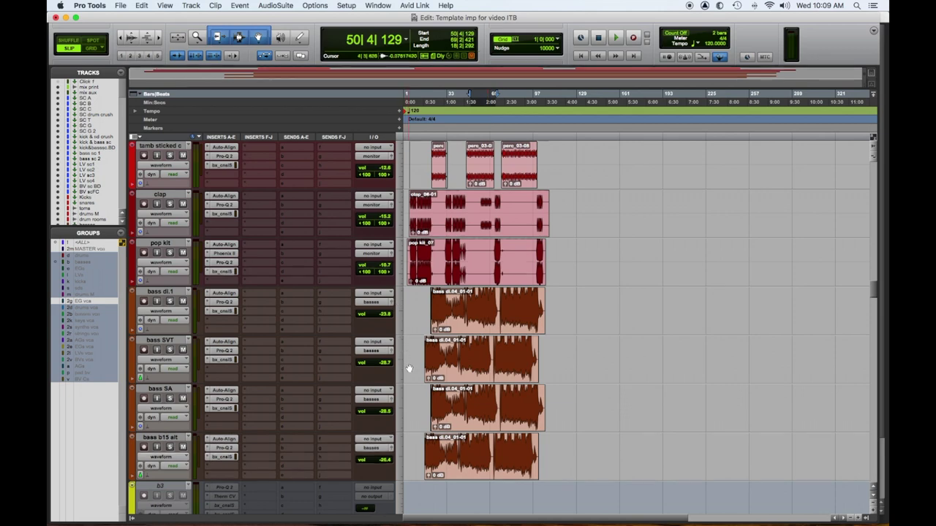
pyautogui.scroll(-10, 402, 351)
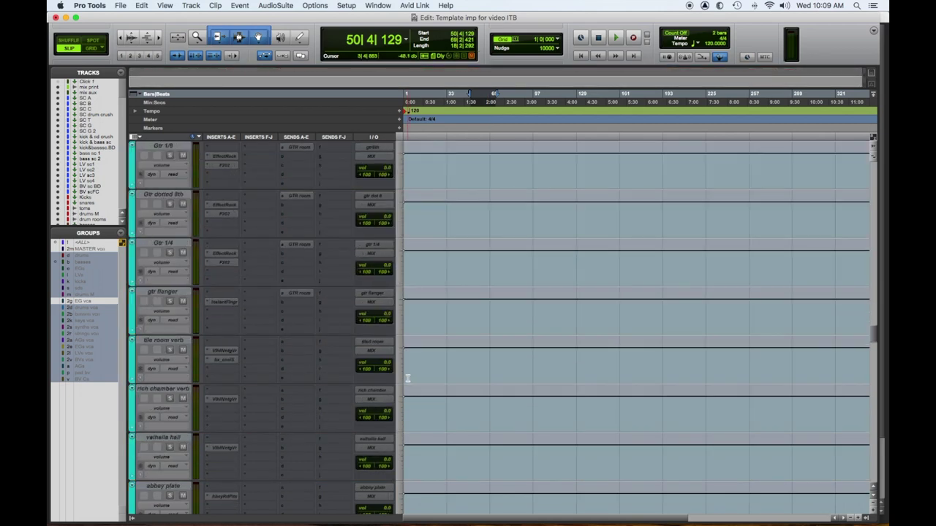
pyautogui.scroll(-5, 282, 360)
pyautogui.scroll(5, 284, 364)
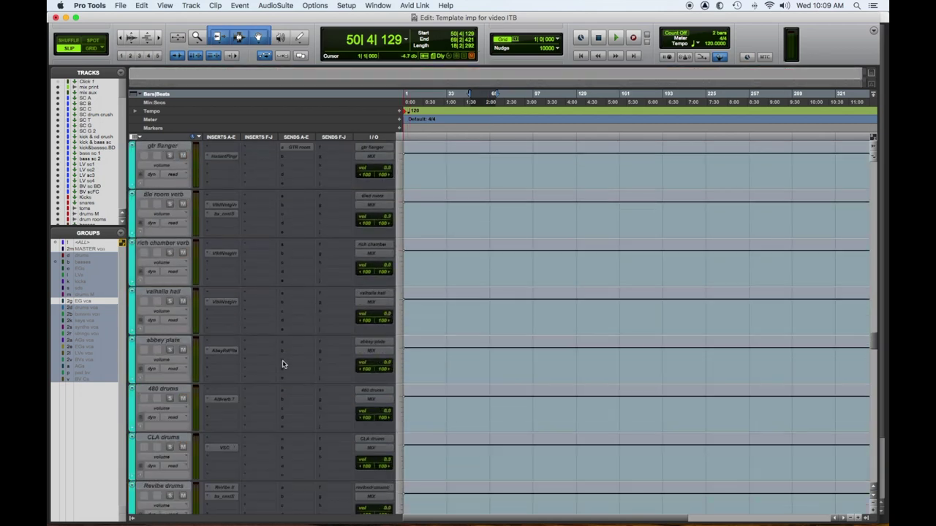
# - Set the b3 track's output to the B3 (Stereo) bus
pyautogui.scroll(7, 283, 363)
pyautogui.click(372, 301)
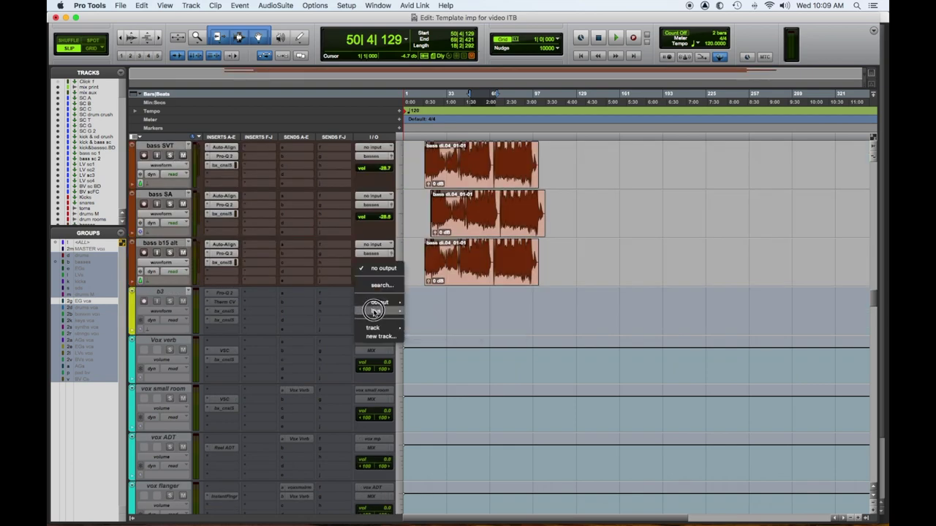
pyautogui.moveTo(375, 310)
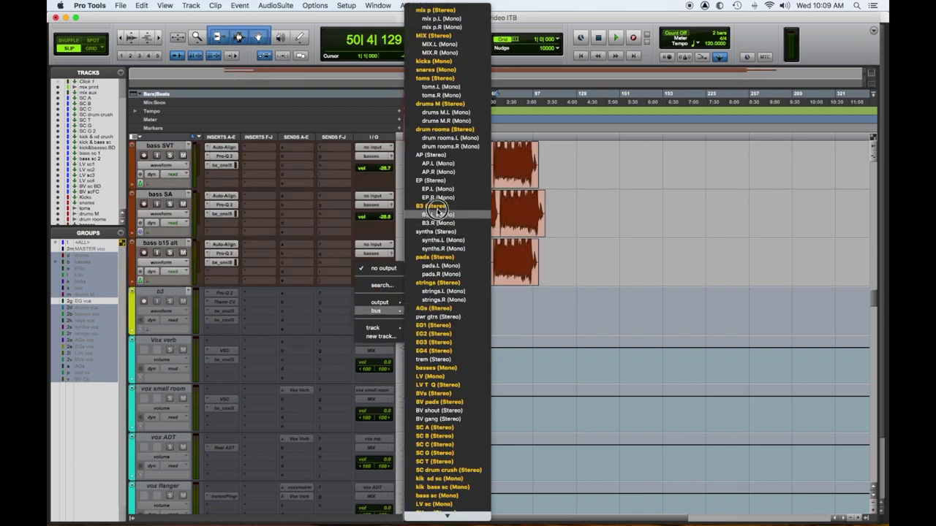
pyautogui.press('Escape')
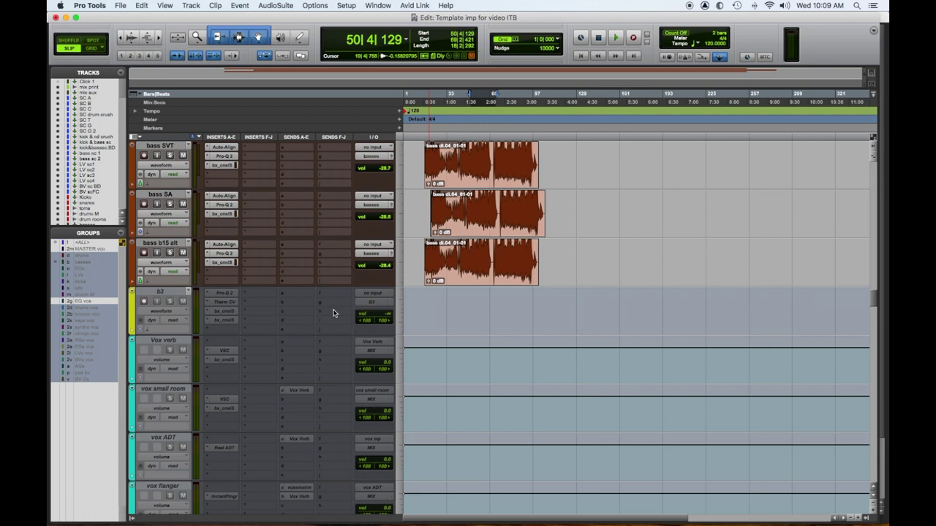
# - Select the four acoustic guitar tracks, A Gtr .01 through capoed AG, for routing
pyautogui.scroll(-7, 165, 278)
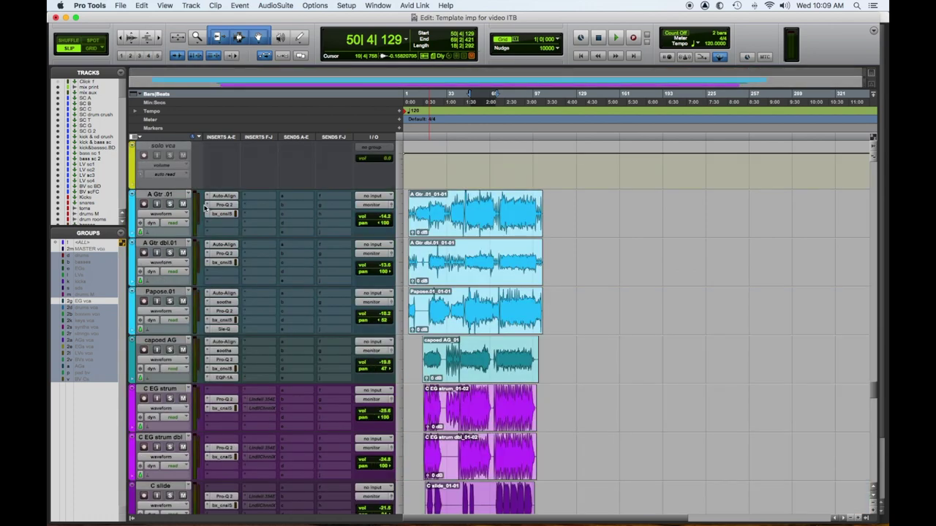
pyautogui.click(170, 196)
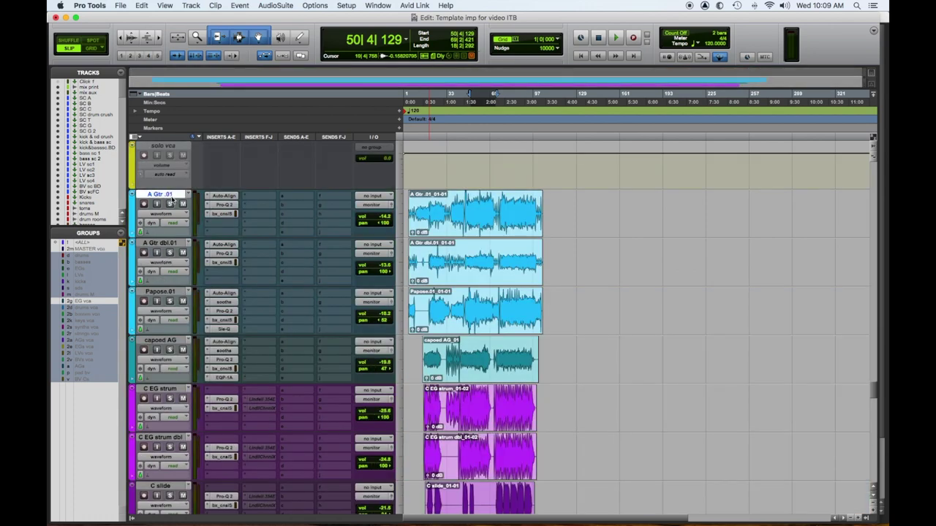
pyautogui.keyDown('shift'); pyautogui.click(169, 340); pyautogui.keyUp('shift')
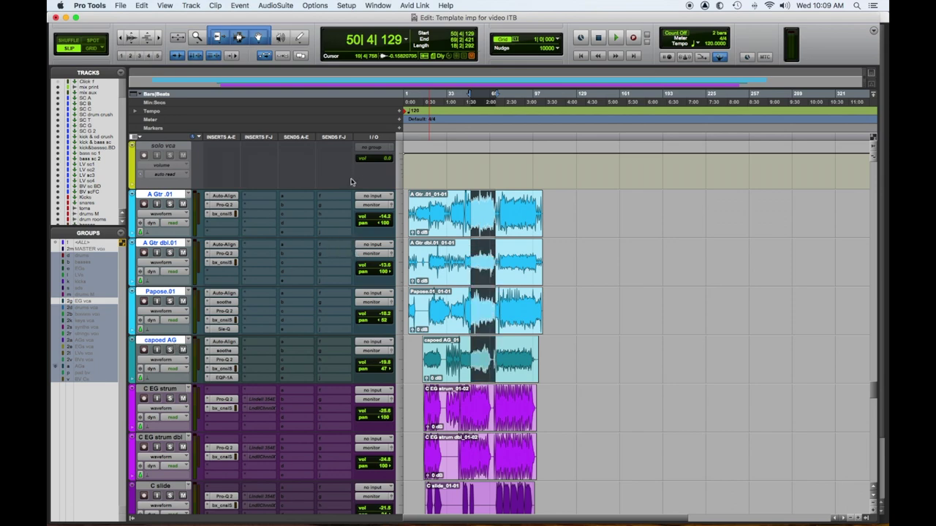
pyautogui.click(371, 208)
pyautogui.moveTo(376, 213)
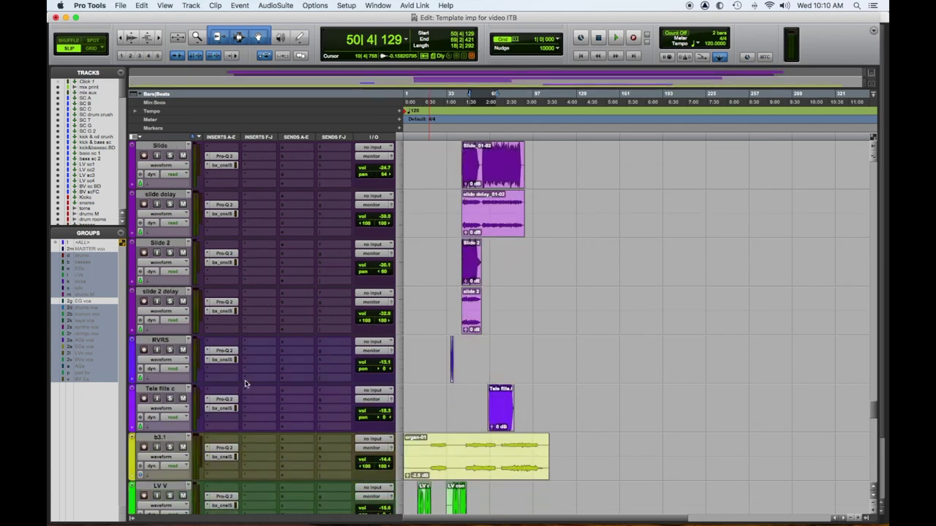
pyautogui.scroll(8, 232, 360)
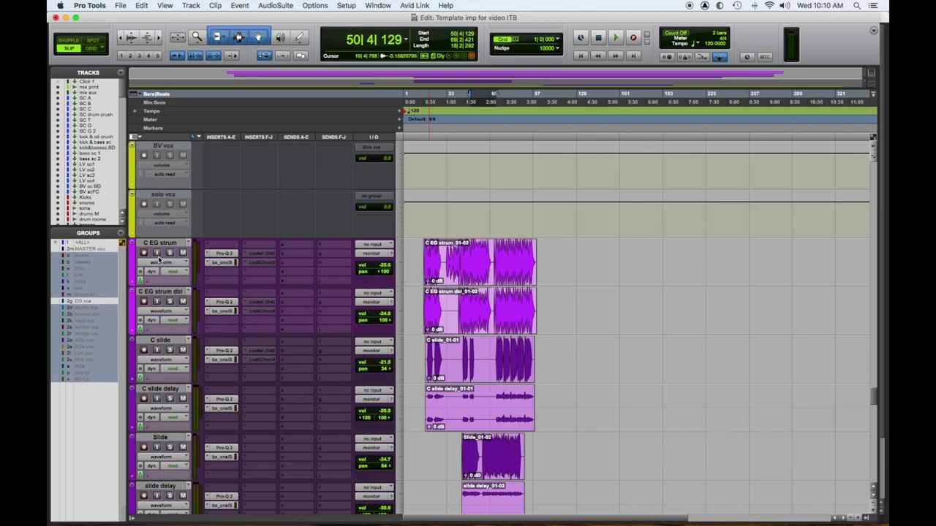
# - Route C EG strum and C EG strum dbl to the EG1 bus
pyautogui.click(157, 245)
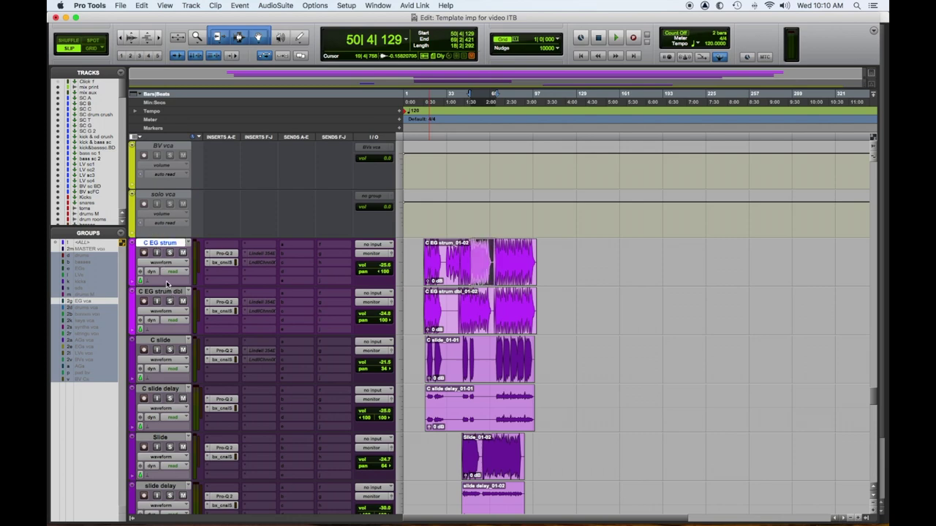
pyautogui.keyDown('shift'); pyautogui.click(163, 290); pyautogui.keyUp('shift')
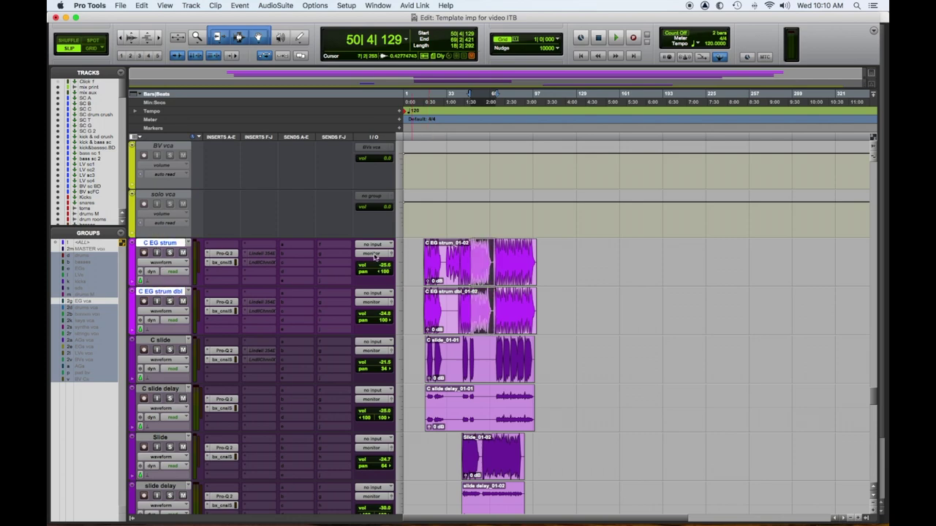
pyautogui.click(374, 253)
pyautogui.moveTo(377, 264)
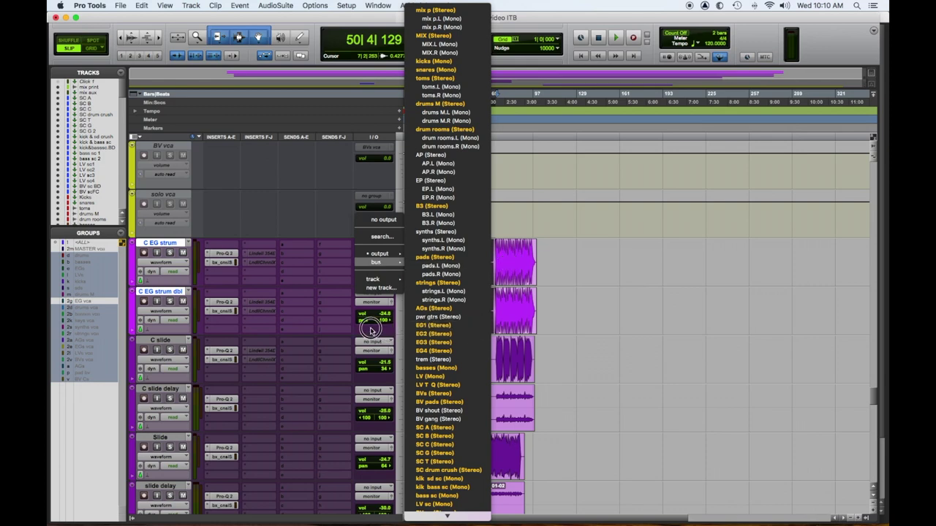
pyautogui.click(454, 326)
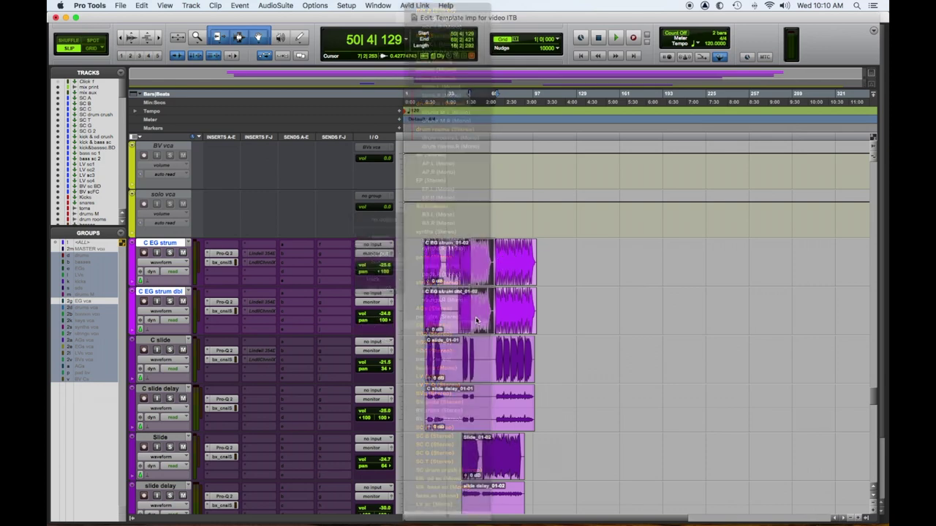
# - Route the slide tracks, C slide through slide 2 delay, to the EG3 bus
pyautogui.click(160, 341)
pyautogui.scroll(-3, 212, 413)
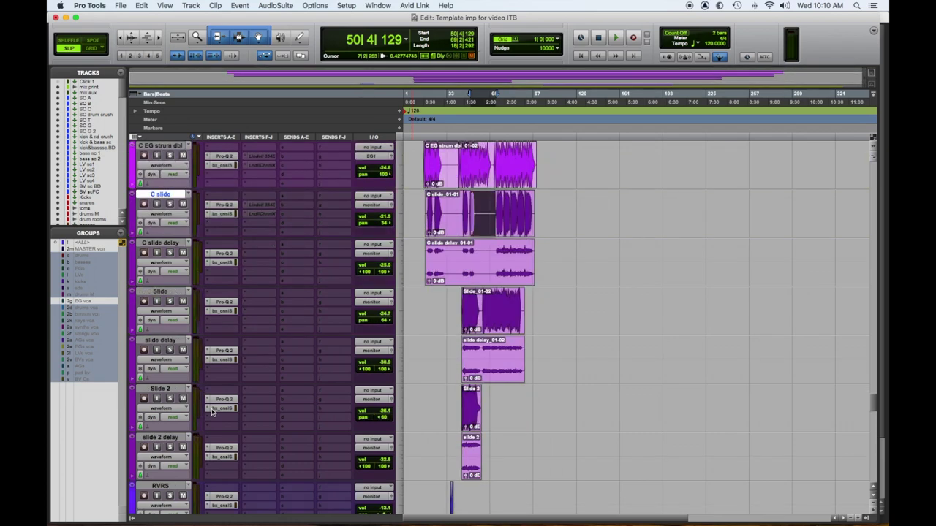
pyautogui.keyDown('shift'); pyautogui.click(170, 439); pyautogui.keyUp('shift')
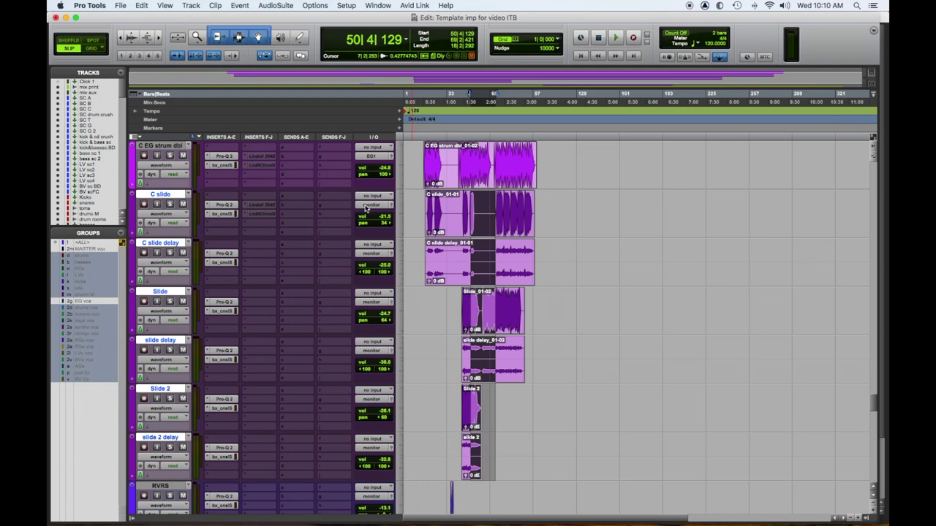
pyautogui.click(366, 207)
pyautogui.moveTo(377, 212)
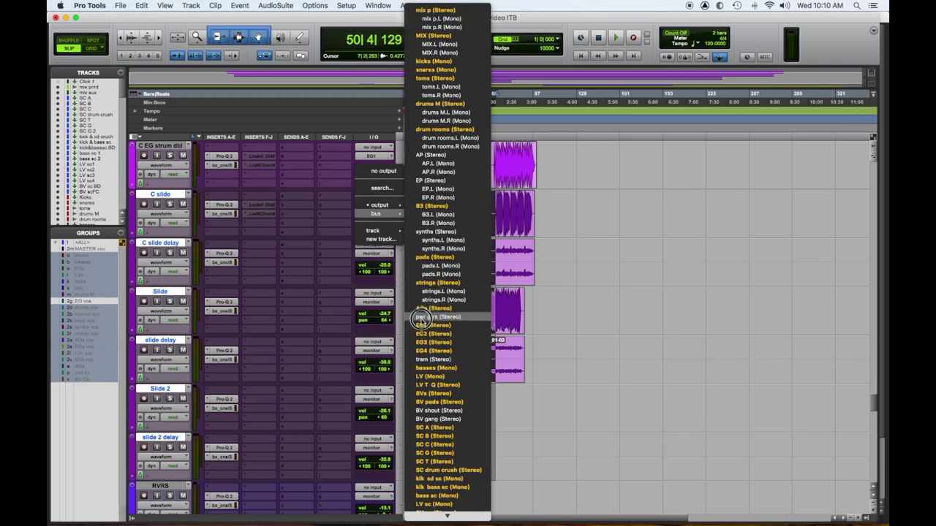
pyautogui.click(424, 341)
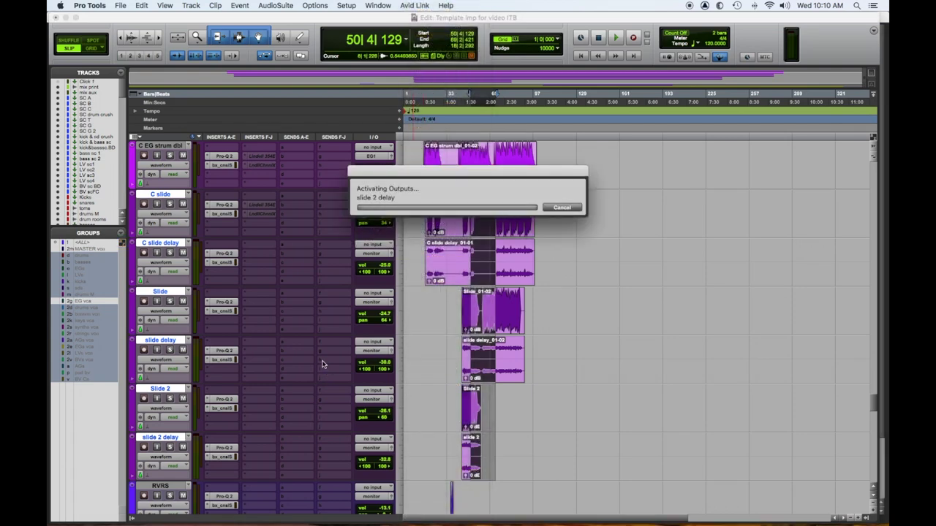
# - Set RVRS's output to EG3 and Tele fills c's output to EG4
pyautogui.scroll(-3, 325, 365)
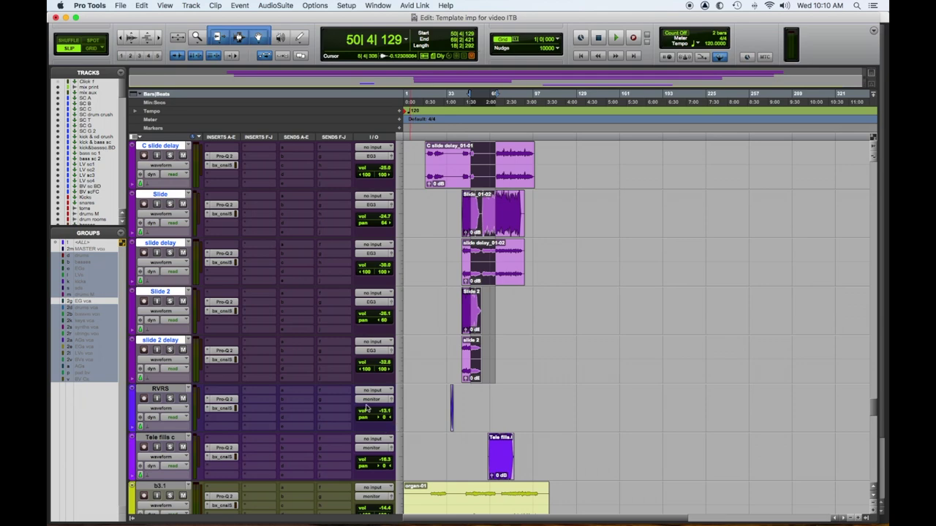
pyautogui.click(372, 400)
pyautogui.moveTo(377, 408)
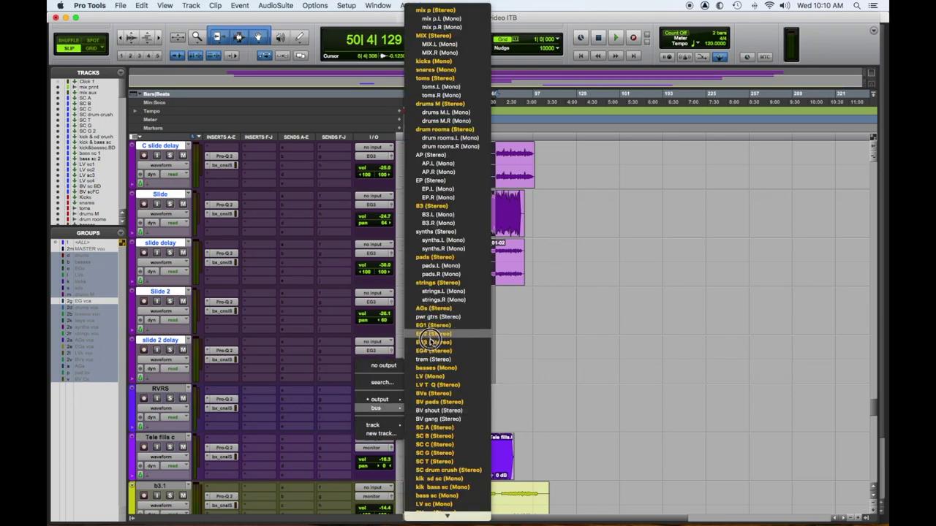
pyautogui.press('Escape')
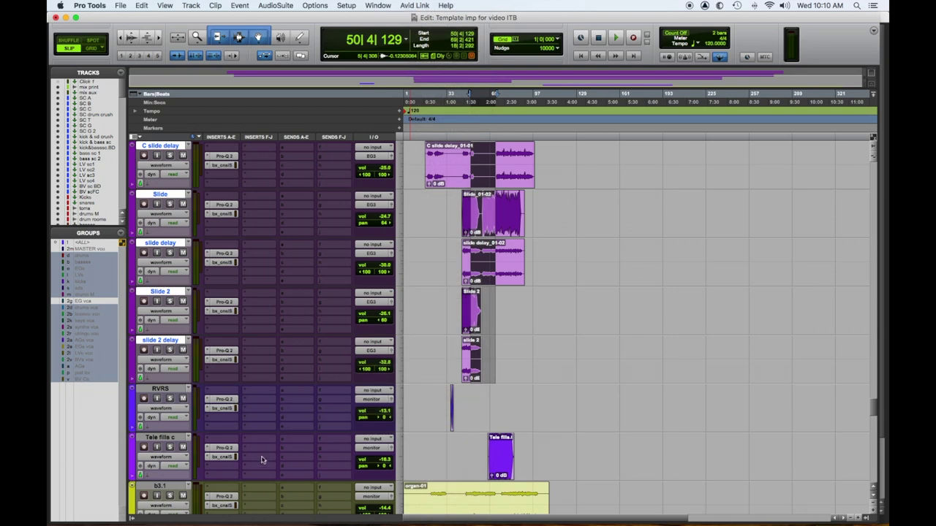
pyautogui.click(372, 447)
pyautogui.moveTo(375, 456)
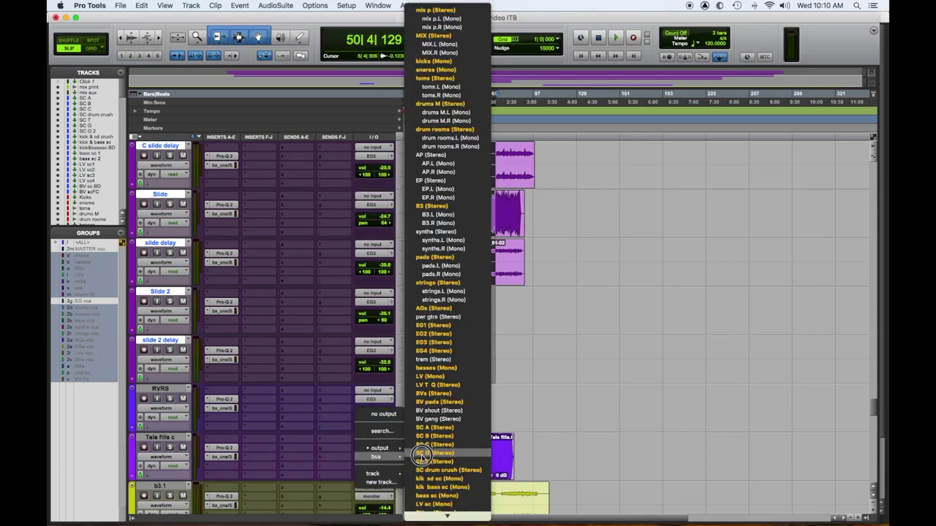
pyautogui.press('Escape')
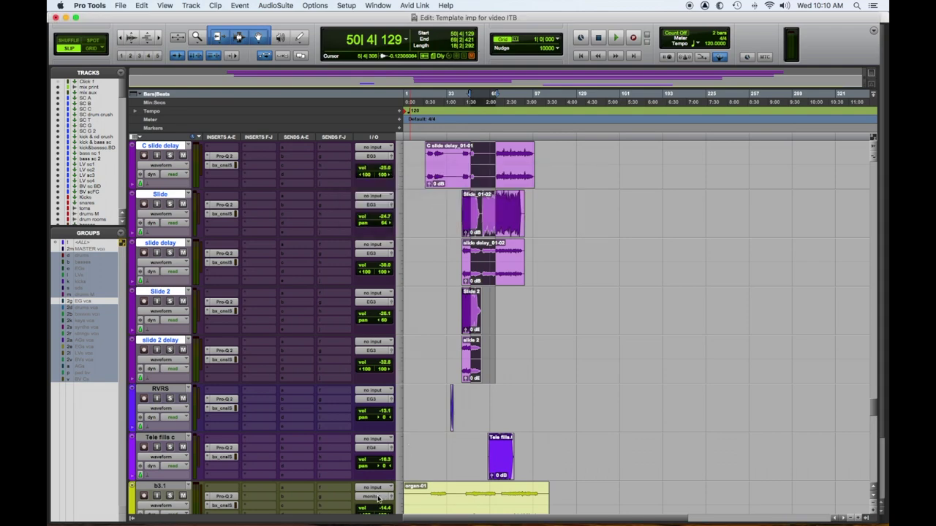
# - Set b3.1's output to the B3 bus and select the b3.1 track
pyautogui.click(378, 498)
pyautogui.moveTo(375, 505)
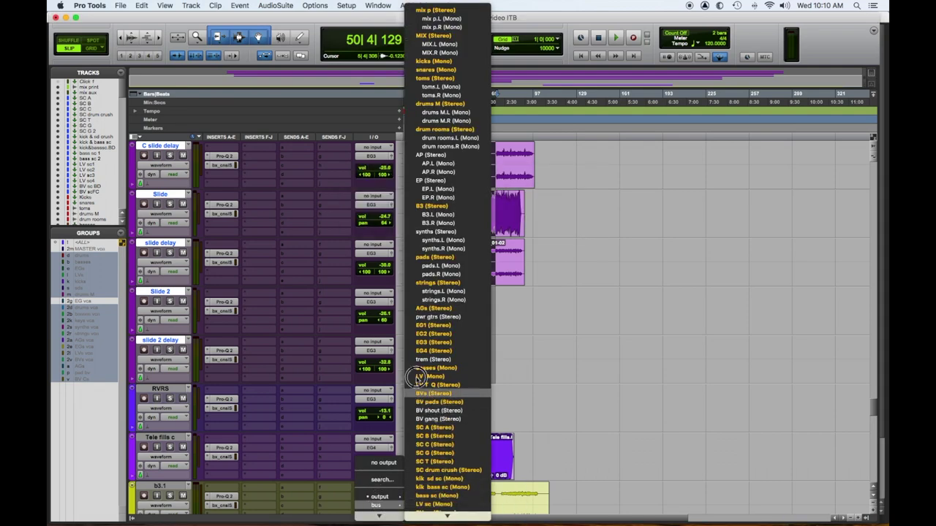
pyautogui.press('Escape')
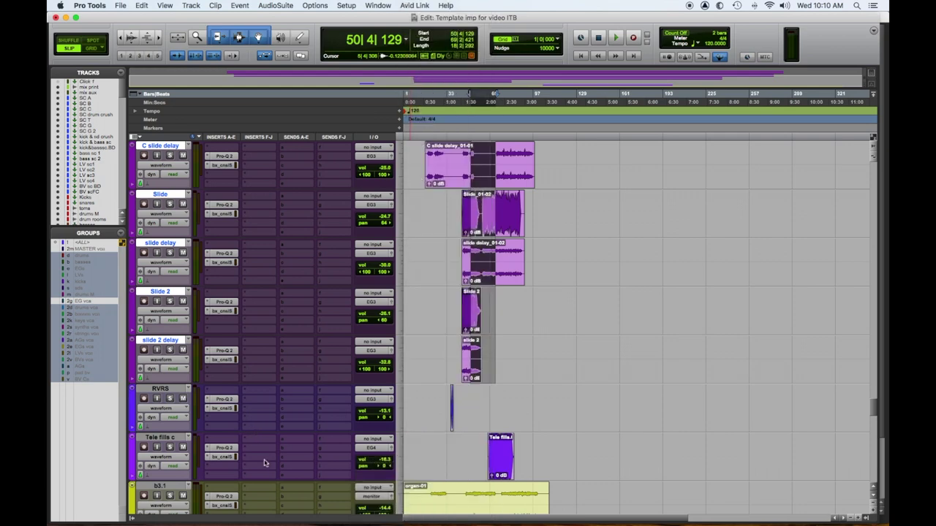
pyautogui.click(154, 486)
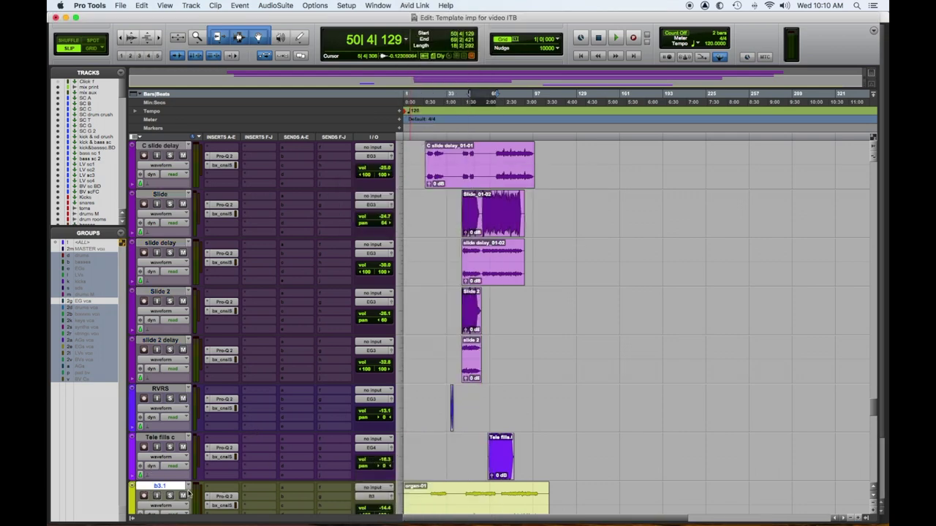
pyautogui.scroll(10, 242, 494)
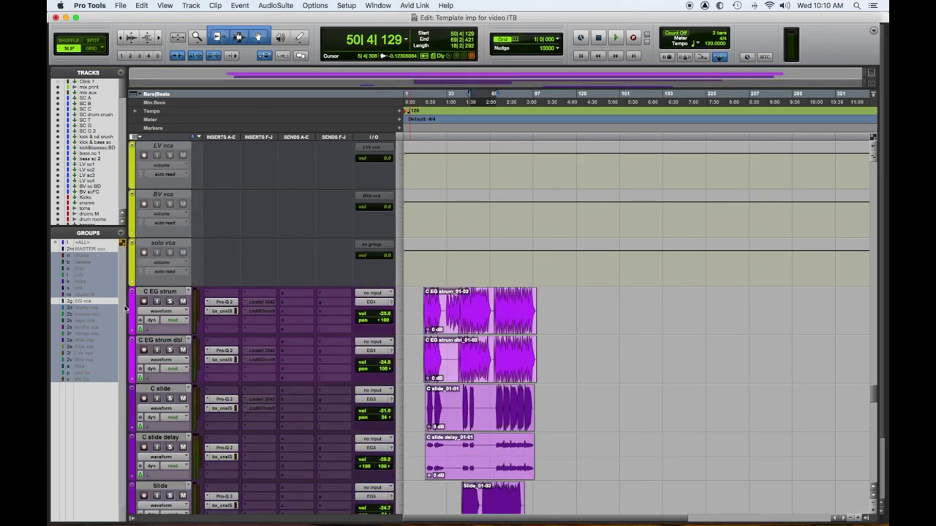
# - Move the C EG strum tracks below capoed AG, then bring up New Tracks with pop kit selected
pyautogui.moveTo(163, 292); pyautogui.dragTo(174, 409)
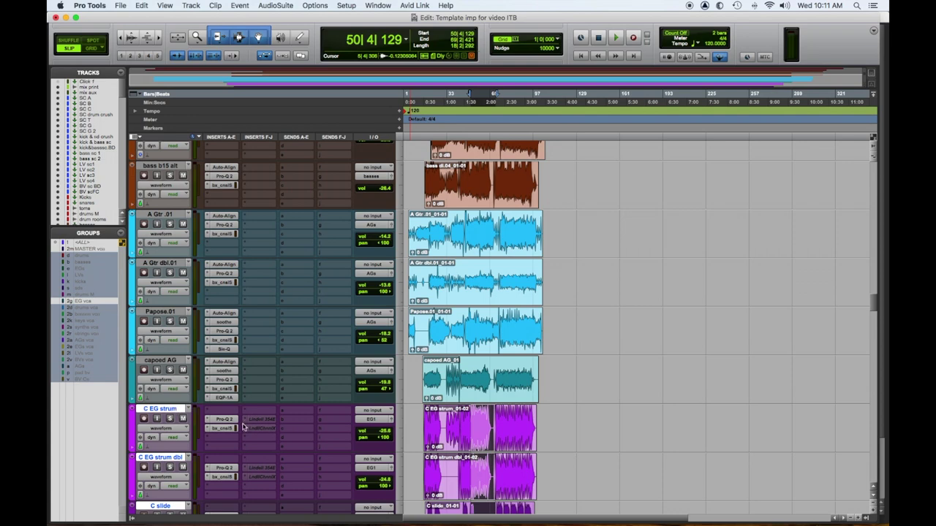
pyautogui.scroll(5, 244, 431)
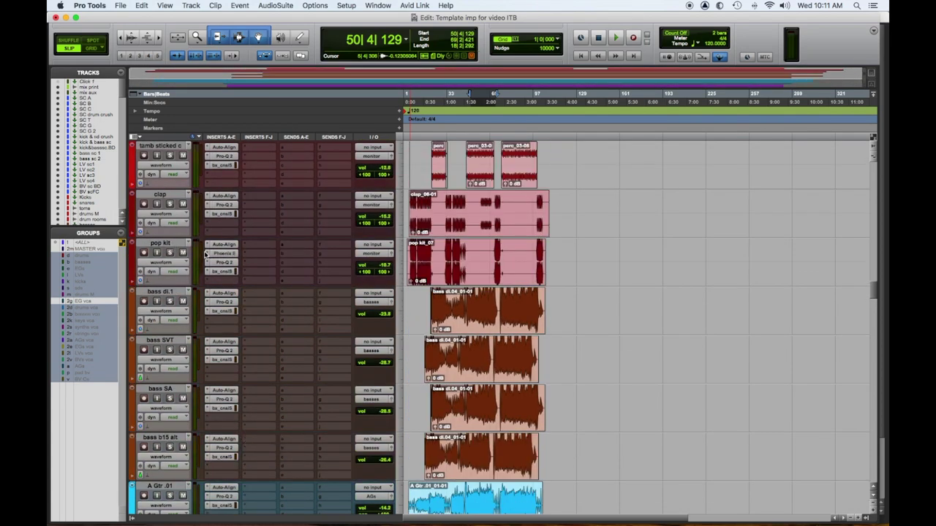
pyautogui.click(174, 245)
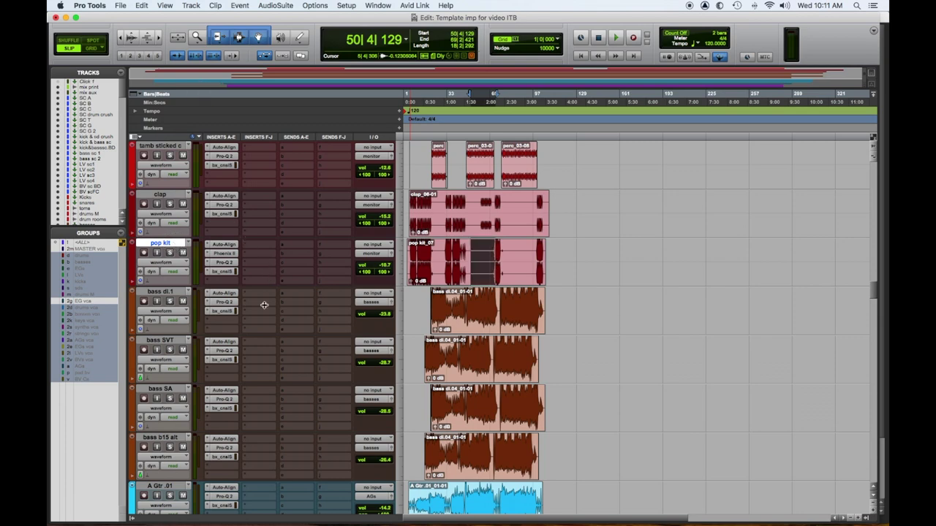
pyautogui.scroll(2, 253, 330)
pyautogui.scroll(1, 252, 333)
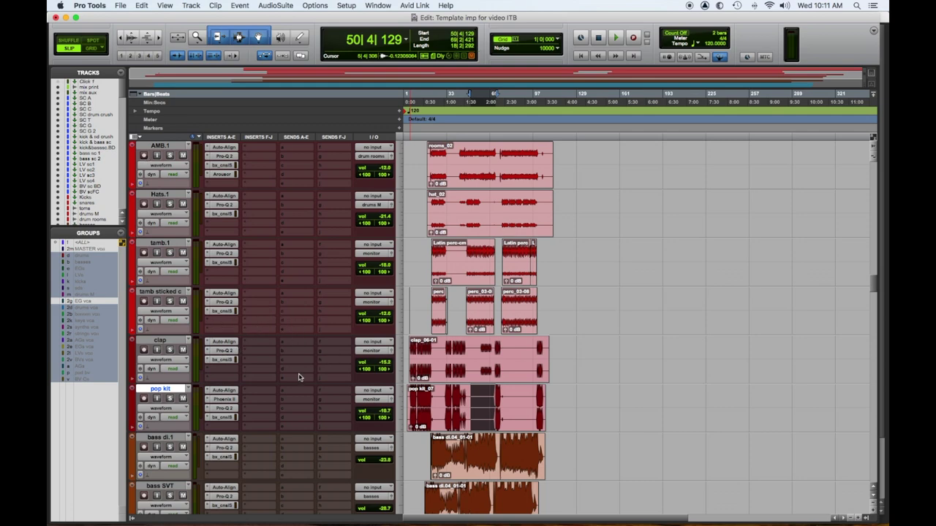
pyautogui.press('super+shift+n')
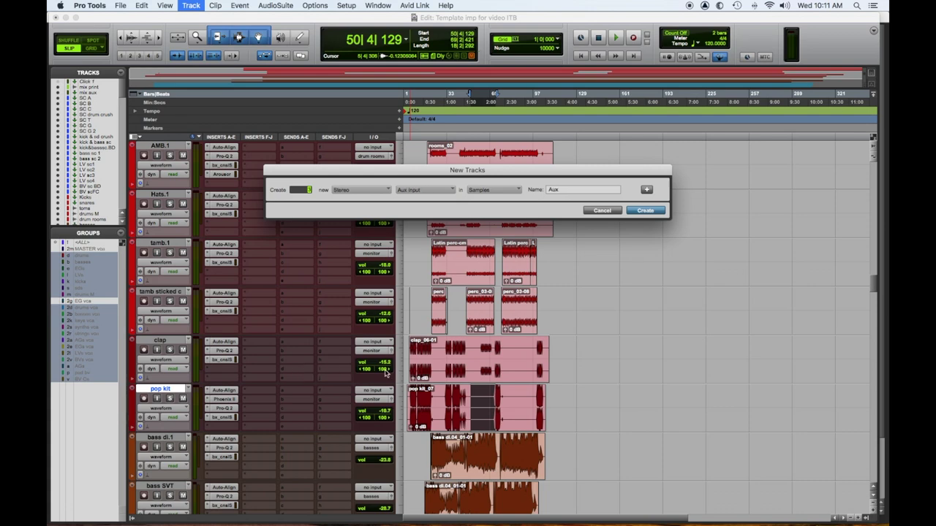
# - Create the three stereo Aux Input tracks from the New Tracks dialog
pyautogui.click(649, 211)
pyautogui.click(378, 6)
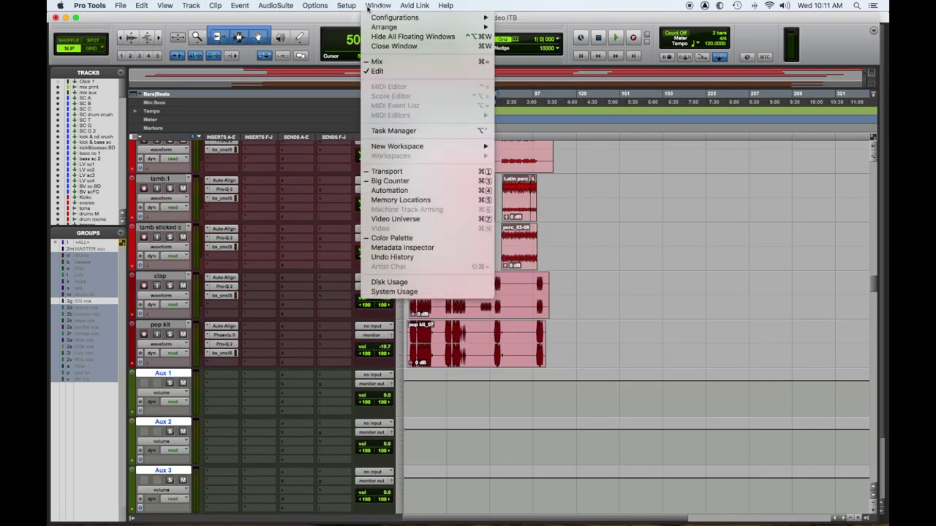
pyautogui.click(400, 239)
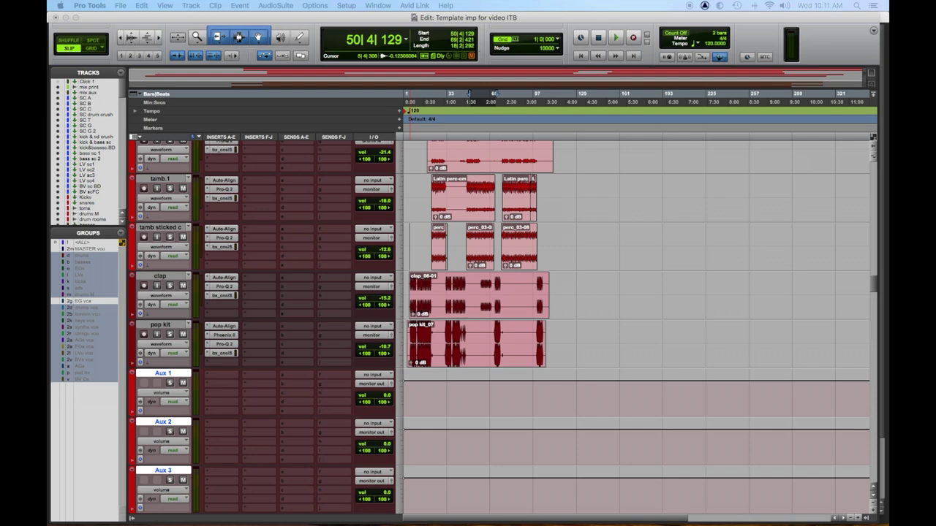
# - Begin renaming the new Aux tracks, starting with Aux 1
pyautogui.doubleClick(167, 374)
pyautogui.write('percclaps')
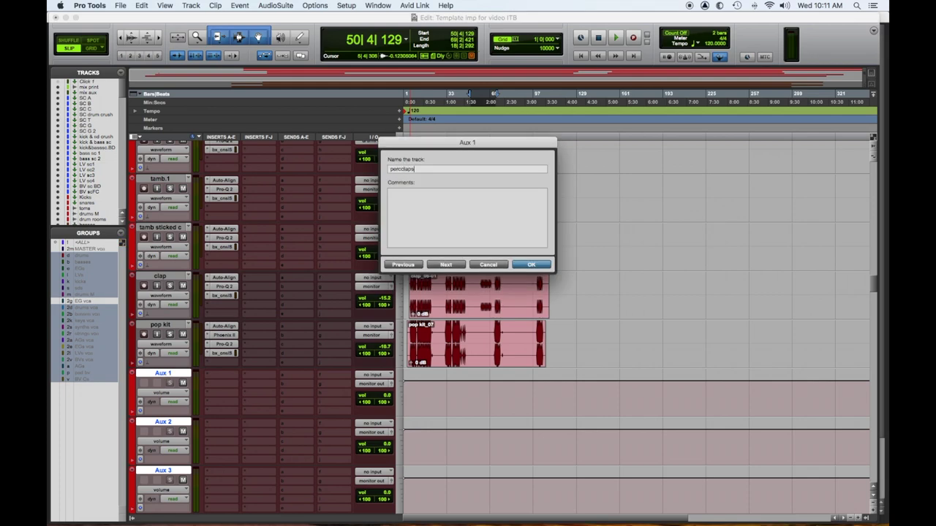
pyautogui.press('super+Right')
pyautogui.press('BackSpace')
pyautogui.press('Return')
pyautogui.scroll(-3, 266, 371)
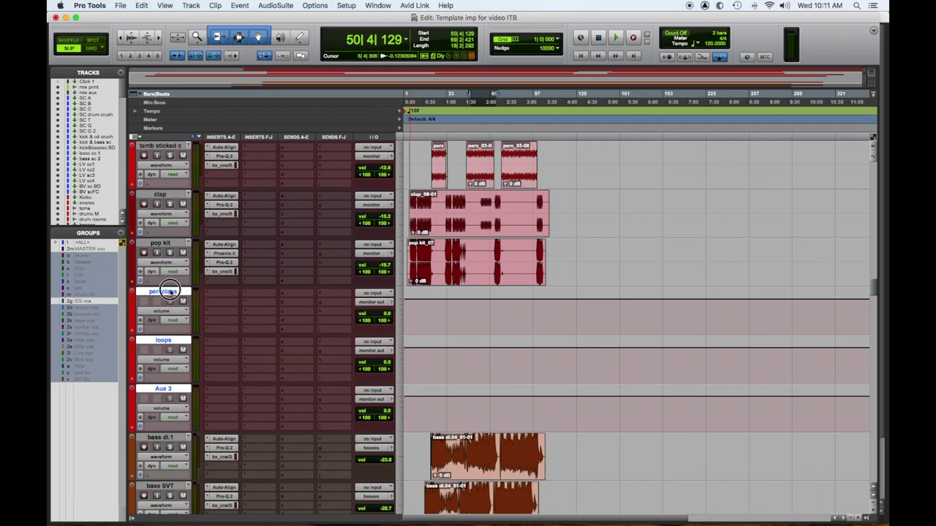
# - Name the three aux tracks perc, claps and loops
pyautogui.doubleClick(162, 291)
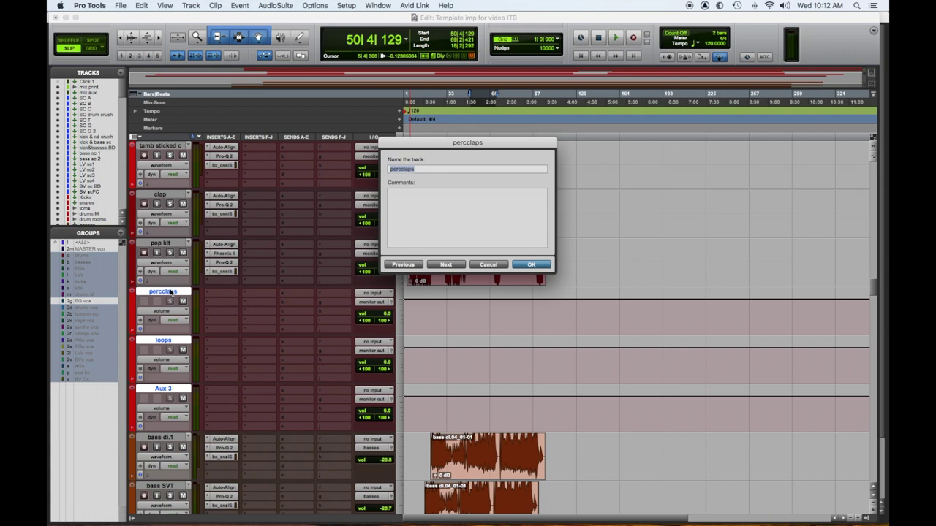
pyautogui.write('perc')
pyautogui.press('super+Right')
pyautogui.write('cl')
pyautogui.press('super+Right')
pyautogui.write('lo')
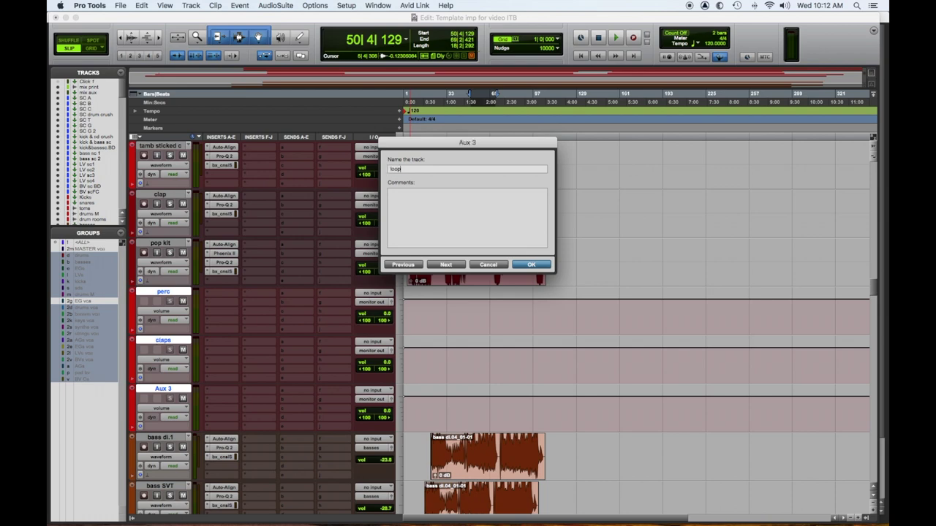
pyautogui.press('Return')
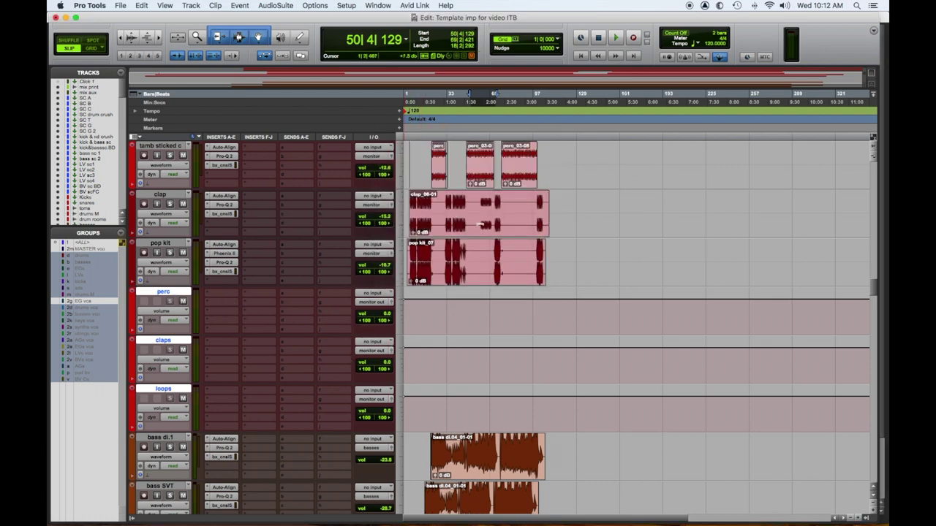
# - In I/O Setup's Bus page, add a new stereo bus named perc
pyautogui.click(346, 5)
pyautogui.click(357, 62)
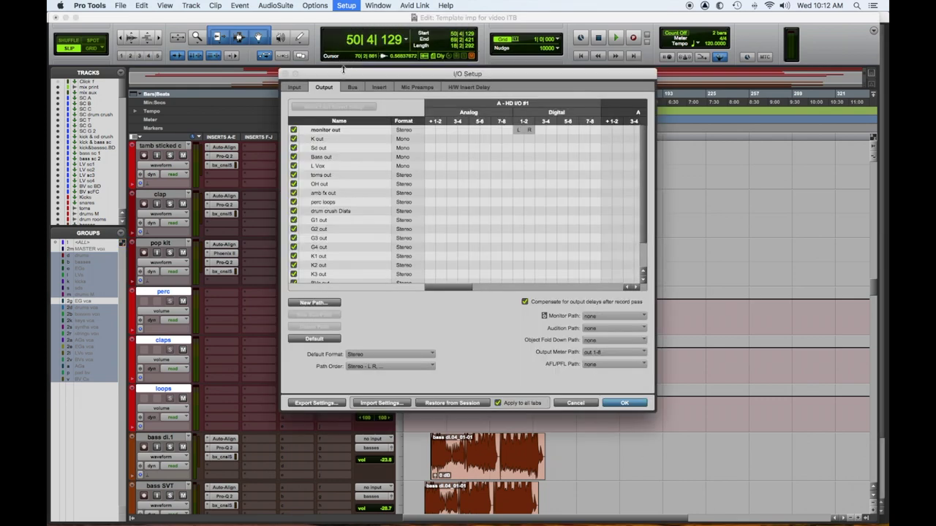
pyautogui.click(351, 87)
pyautogui.scroll(-10, 364, 218)
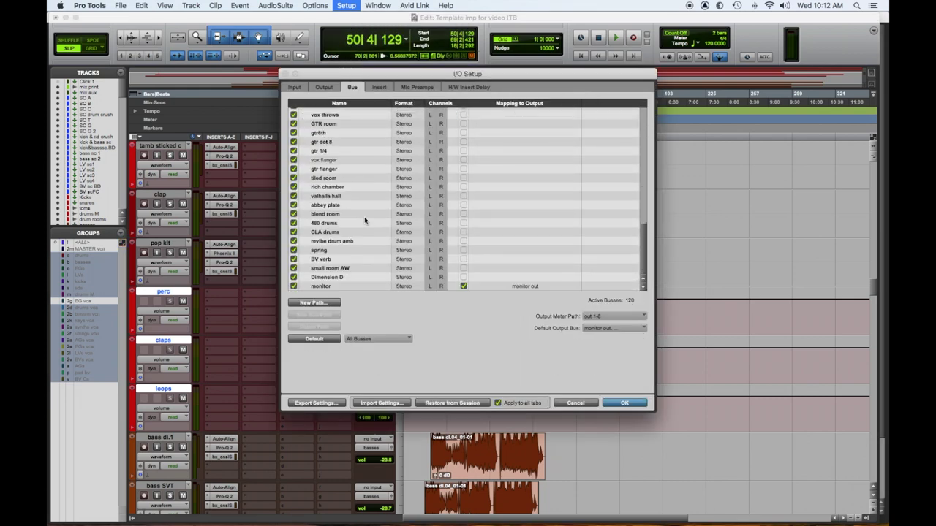
pyautogui.scroll(10, 364, 216)
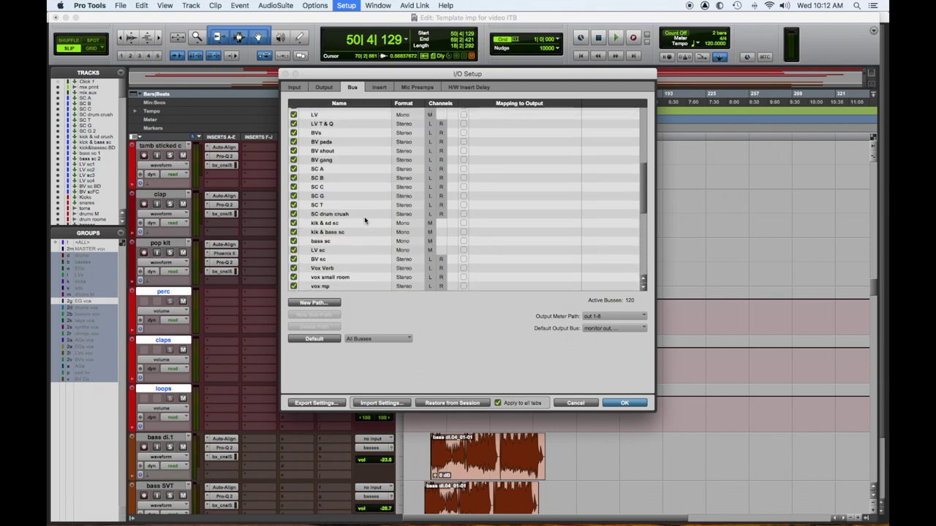
pyautogui.click(329, 302)
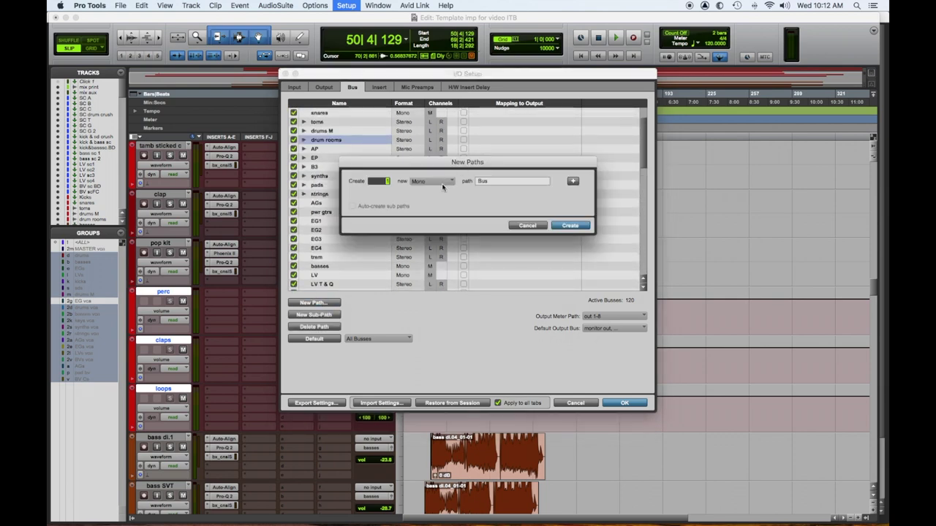
pyautogui.click(442, 182)
pyautogui.click(437, 196)
pyautogui.press('Tab')
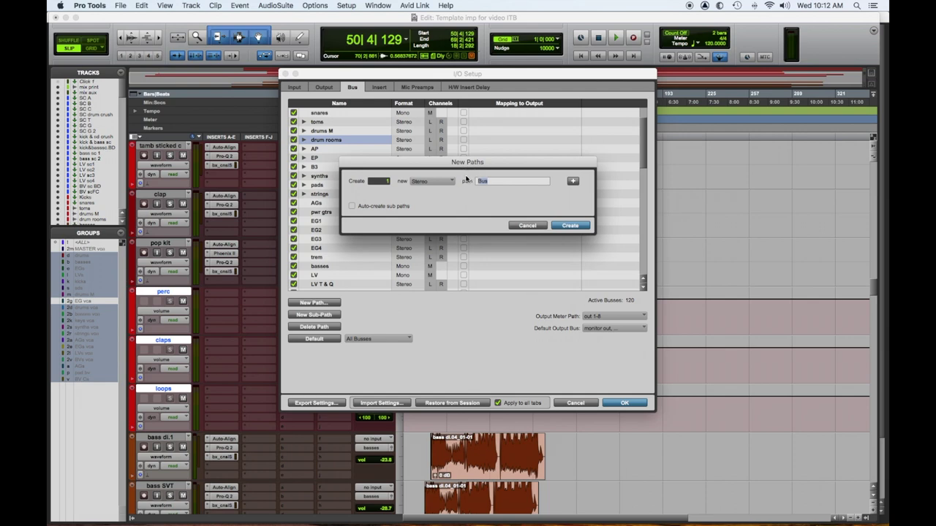
pyautogui.write('perc')
# - Add stereo buses named claps and loops and create all three buses
pyautogui.click(573, 180)
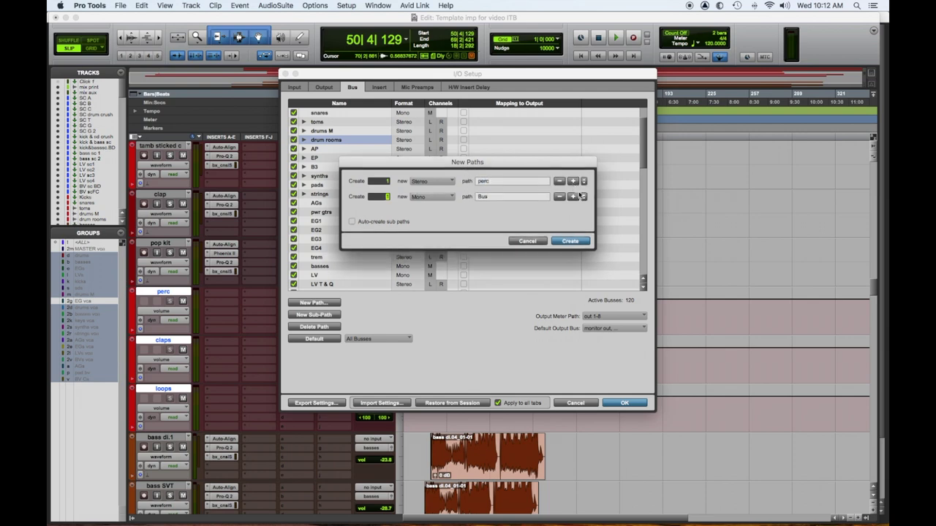
pyautogui.click(418, 197)
pyautogui.click(486, 204)
pyautogui.press('Tab')
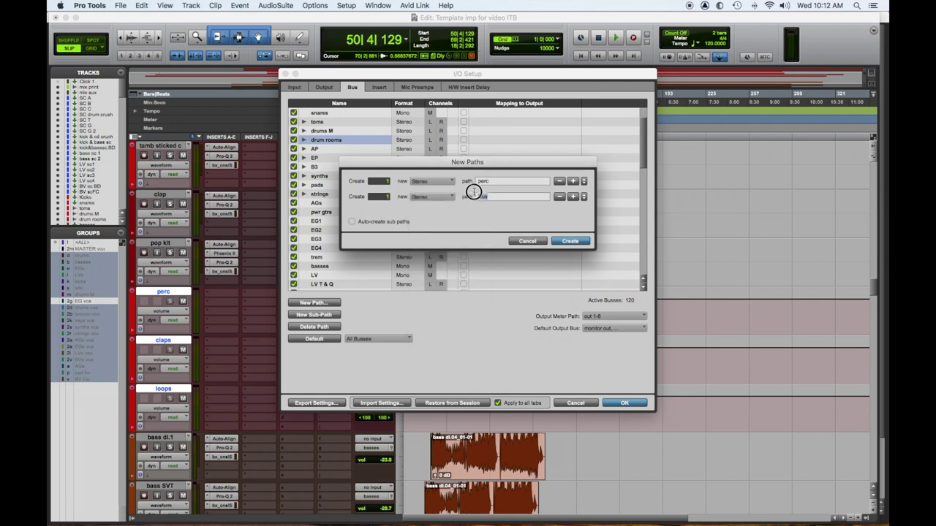
pyautogui.write('claps')
pyautogui.click(573, 197)
pyautogui.click(432, 212)
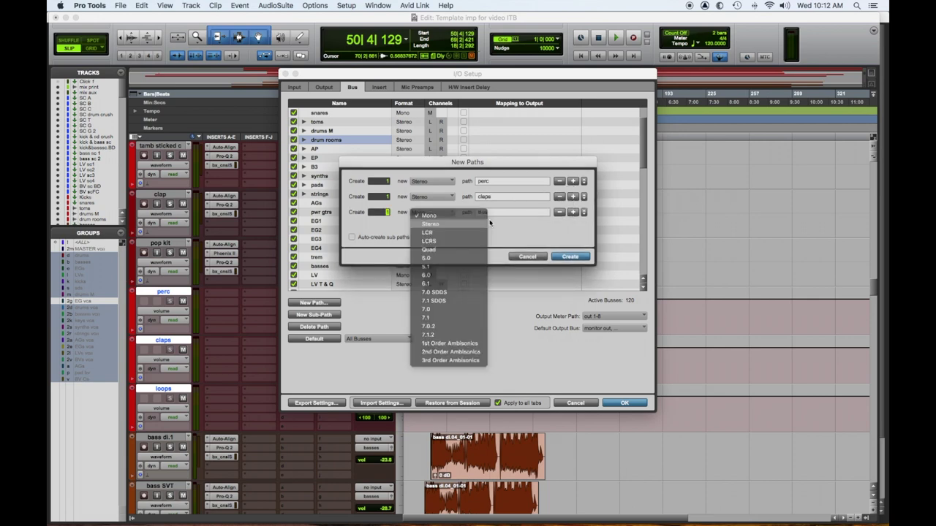
pyautogui.click(485, 223)
pyautogui.press('Tab')
pyautogui.press('BackSpace')
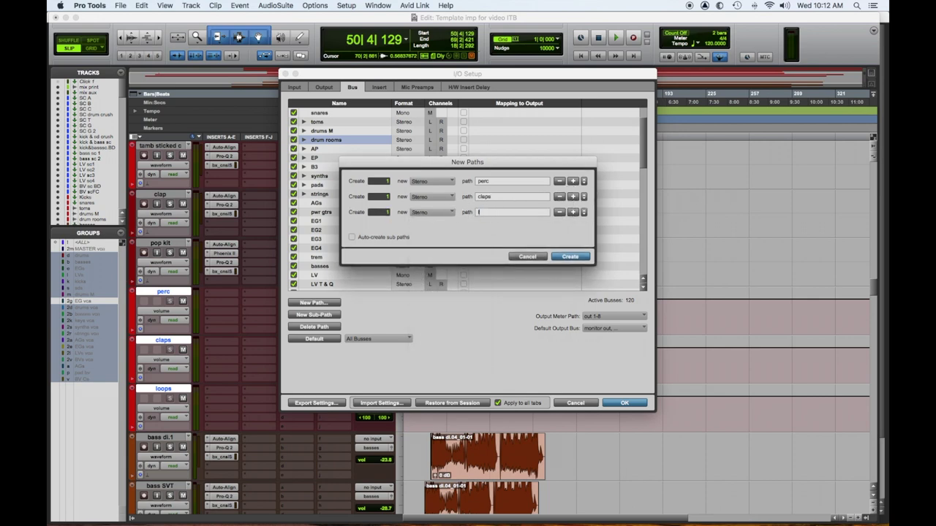
pyautogui.write('loops')
pyautogui.press('Return')
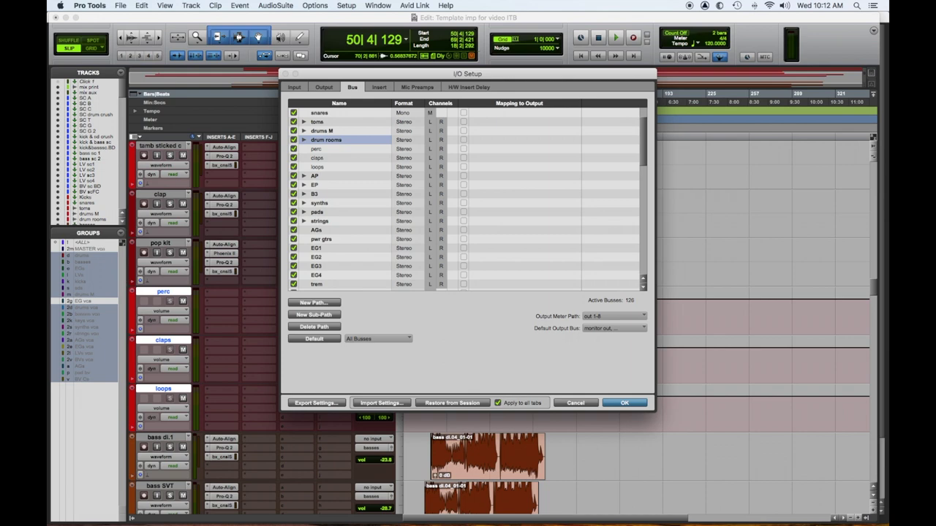
pyautogui.press('Return')
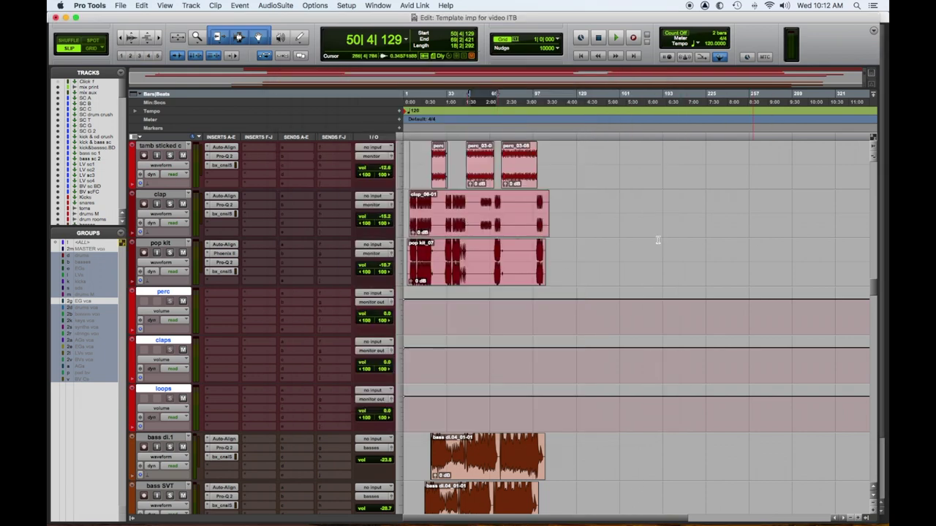
# - Set the perc, claps and loops auxes' outputs to the MIX bus
pyautogui.click(376, 294)
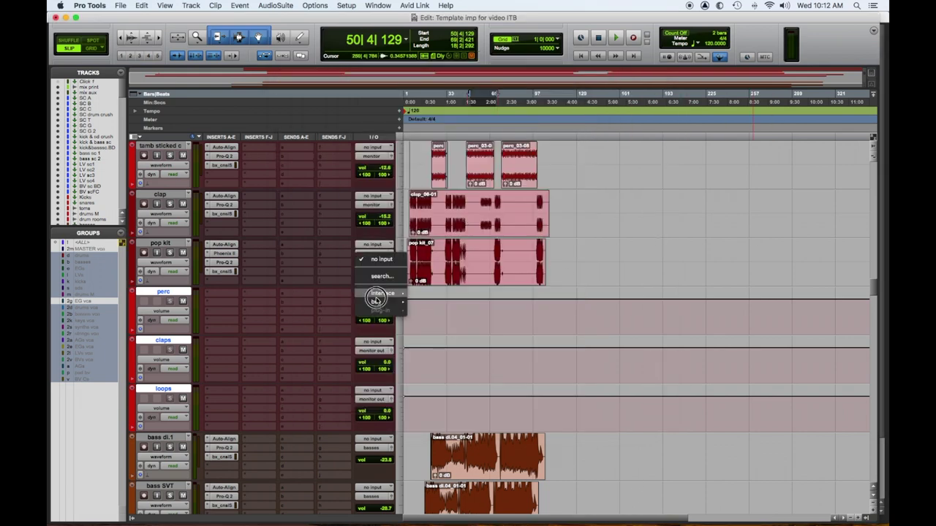
pyautogui.moveTo(377, 303)
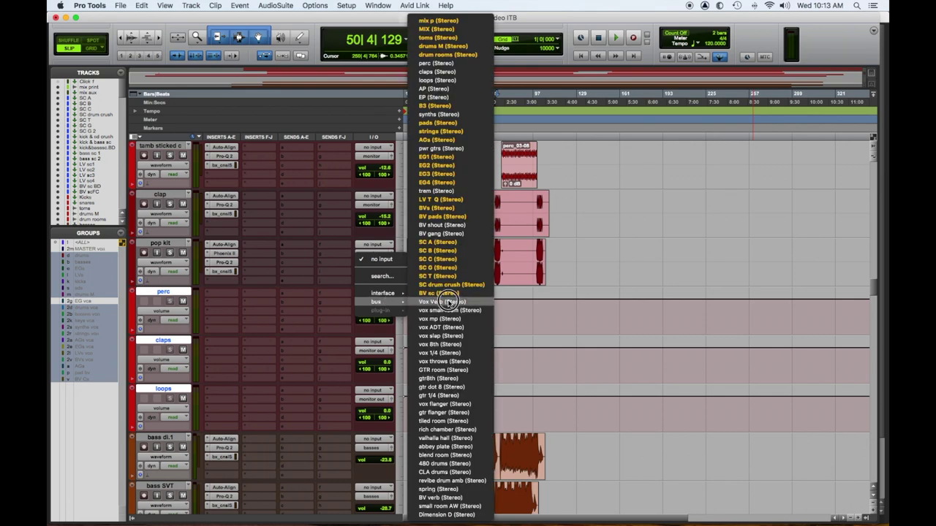
pyautogui.press('Escape')
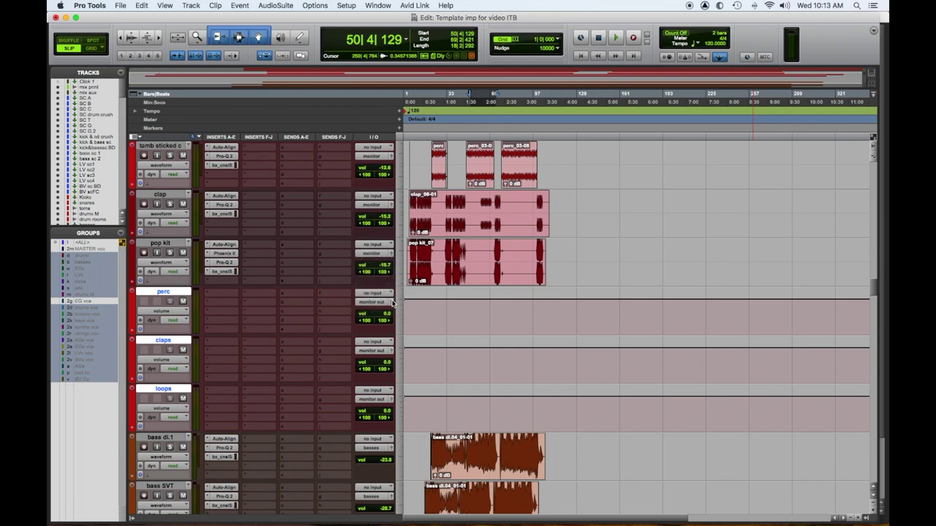
pyautogui.click(388, 303)
pyautogui.moveTo(376, 310)
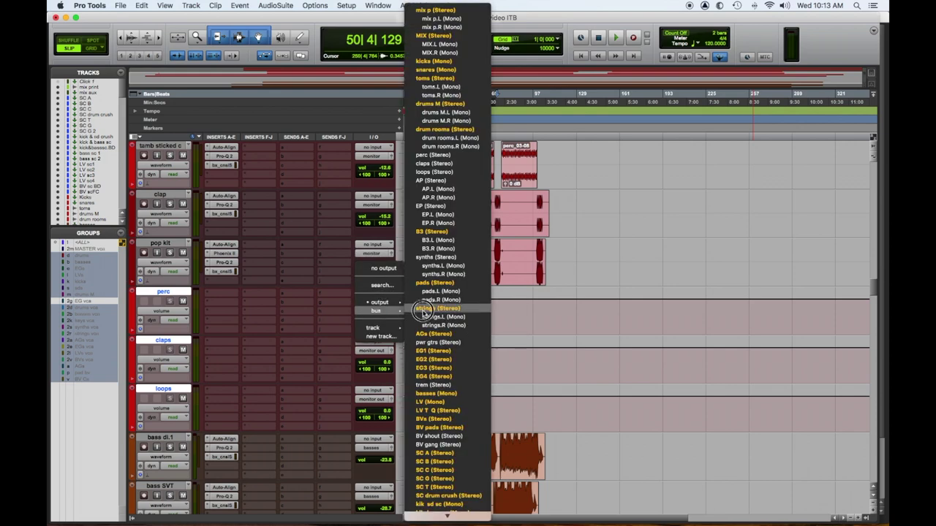
pyautogui.click(438, 35)
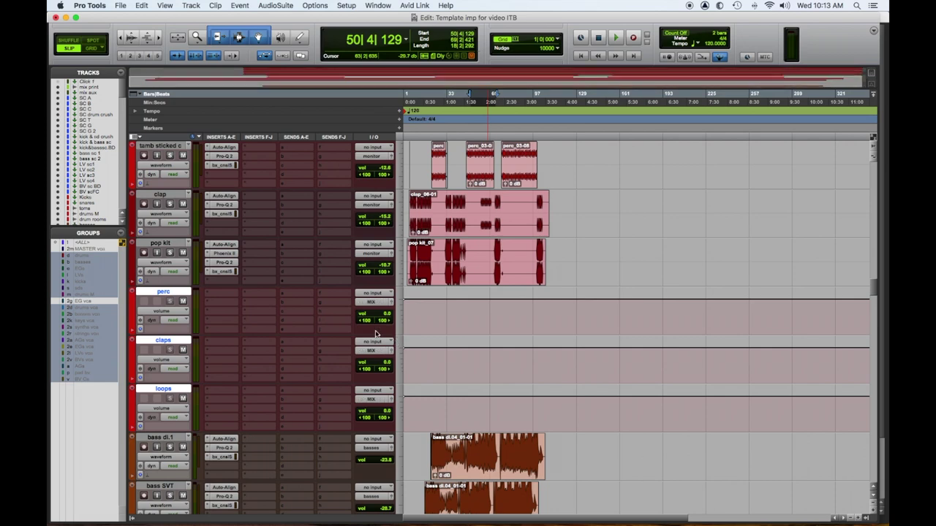
# - Set each aux's input to its matching perc, claps or loops bus
pyautogui.click(371, 294)
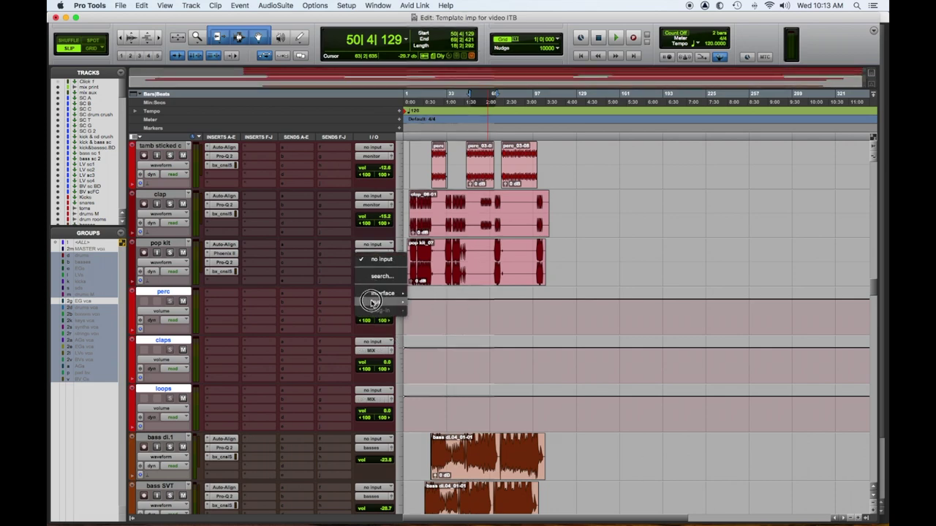
pyautogui.moveTo(376, 301)
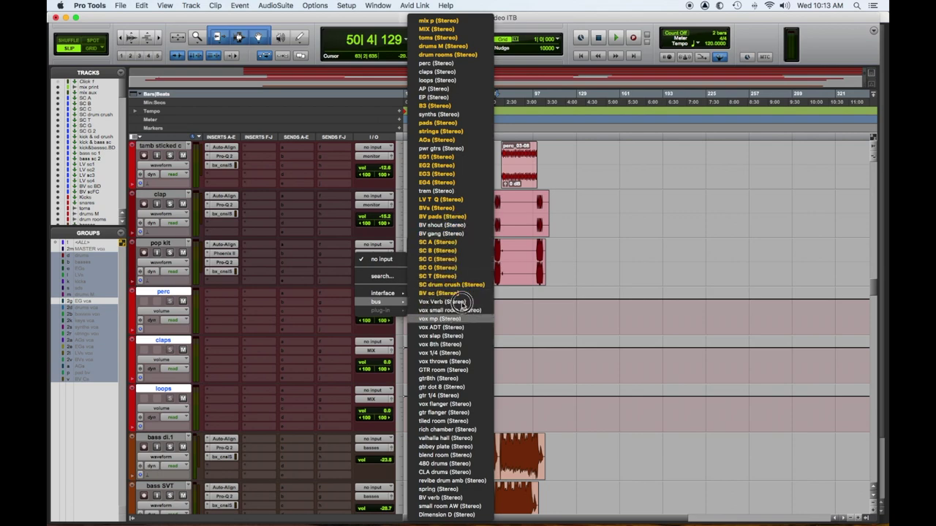
pyautogui.keyDown('alt'); pyautogui.keyDown('shift'); pyautogui.keyDown('super'); pyautogui.click(436, 63); pyautogui.keyUp('super'); pyautogui.keyUp('shift'); pyautogui.keyUp('alt')
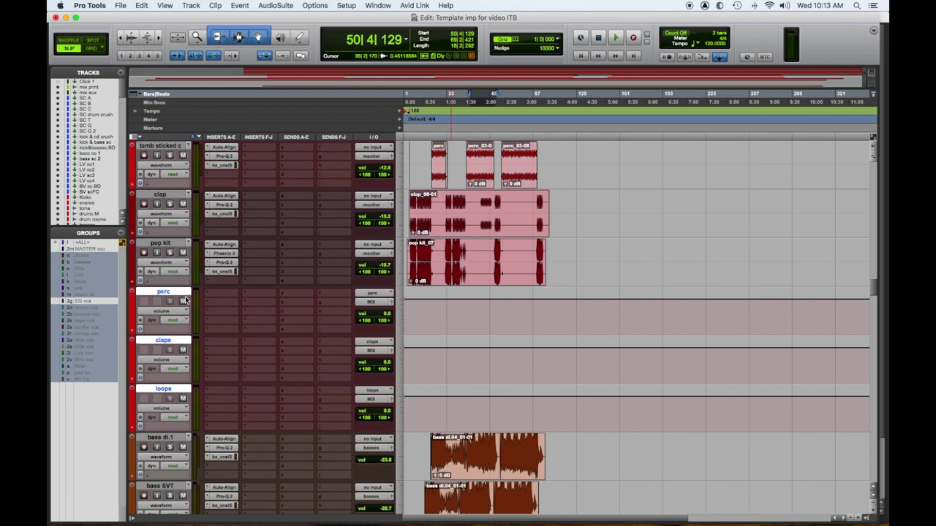
# - Move the perc aux under drum rooms and copy drum rooms' SC A, SC C and SC T sends onto the auxes
pyautogui.moveTo(176, 293); pyautogui.dragTo(224, 320)
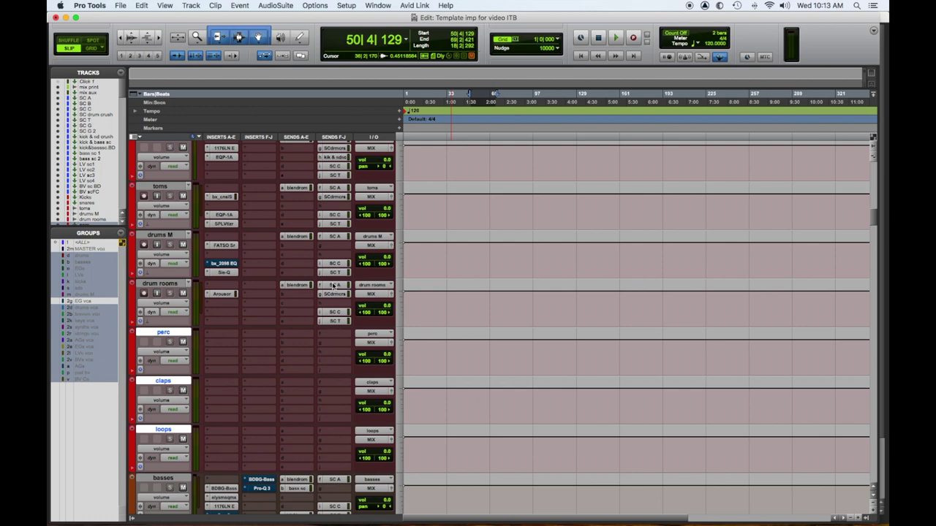
pyautogui.moveTo(332, 286); pyautogui.dragTo(333, 435)
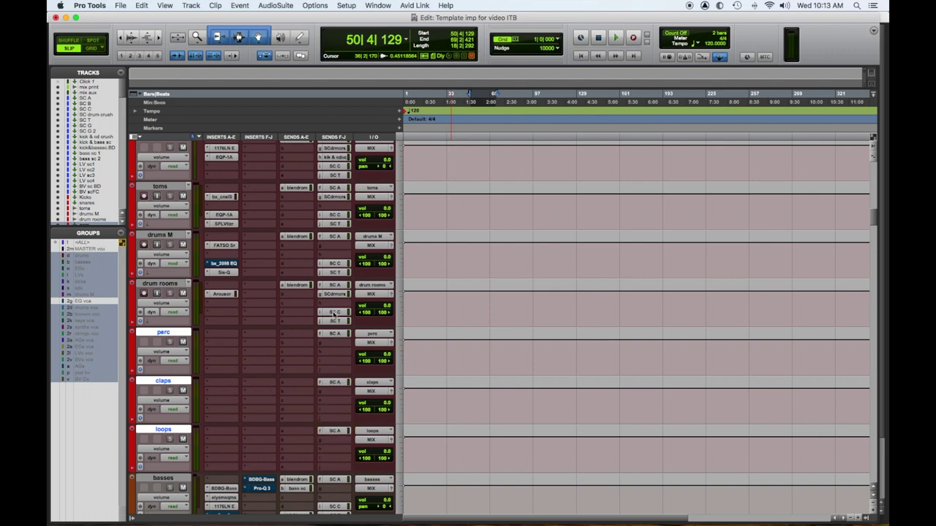
pyautogui.moveTo(333, 313); pyautogui.dragTo(334, 458)
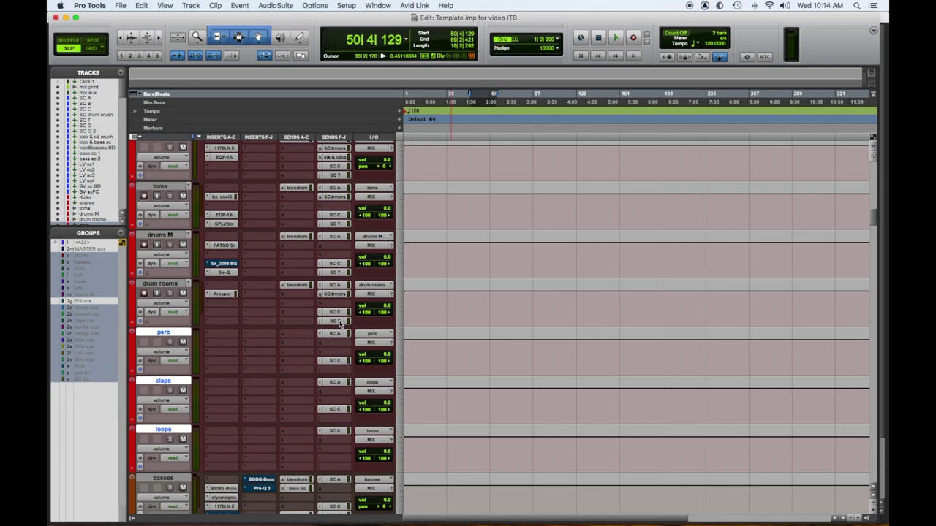
pyautogui.moveTo(338, 331); pyautogui.dragTo(336, 468)
pyautogui.moveTo(338, 411); pyautogui.dragTo(338, 431)
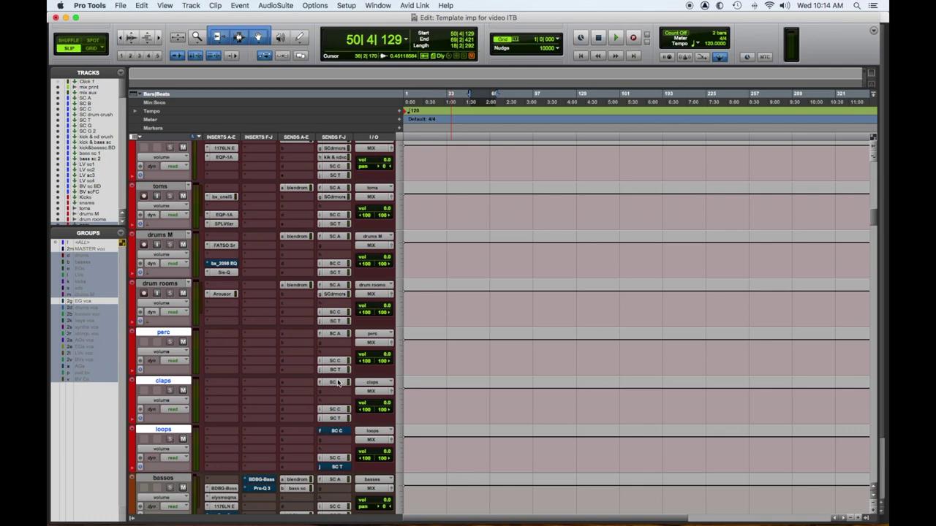
# - Activate the SC C and SC T sends on the perc, claps and loops auxes
pyautogui.moveTo(338, 371); pyautogui.dragTo(338, 360)
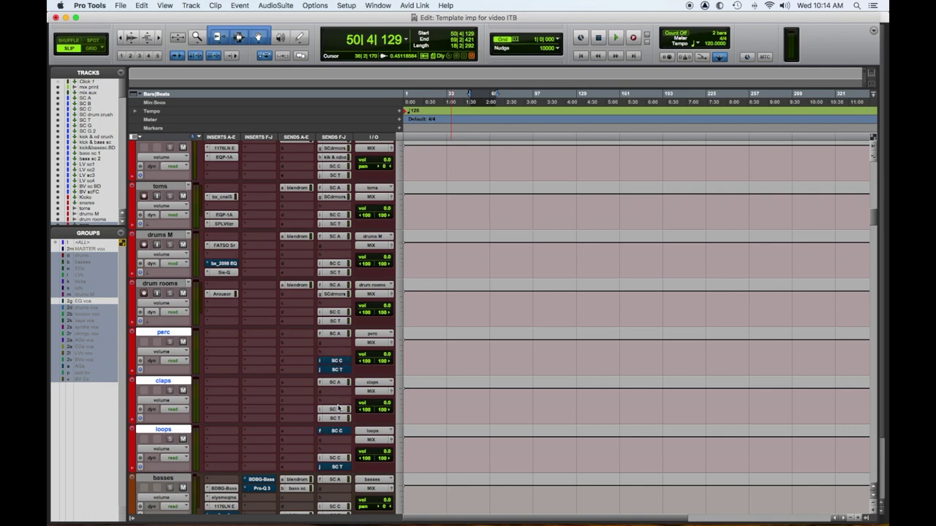
pyautogui.keyDown('ctrl'); pyautogui.keyDown('super'); pyautogui.click(338, 419); pyautogui.keyUp('super'); pyautogui.keyUp('ctrl')
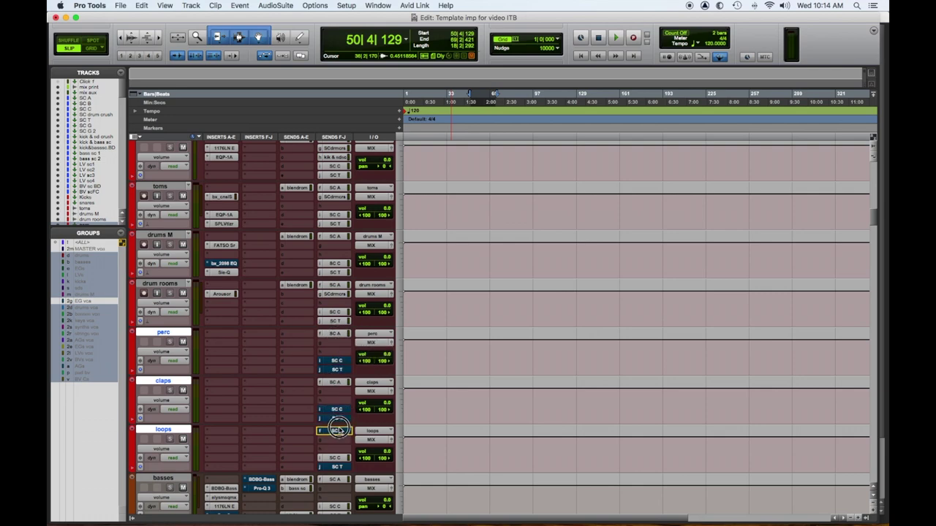
pyautogui.keyDown('ctrl'); pyautogui.keyDown('super'); pyautogui.click(339, 432); pyautogui.keyUp('super'); pyautogui.keyUp('ctrl')
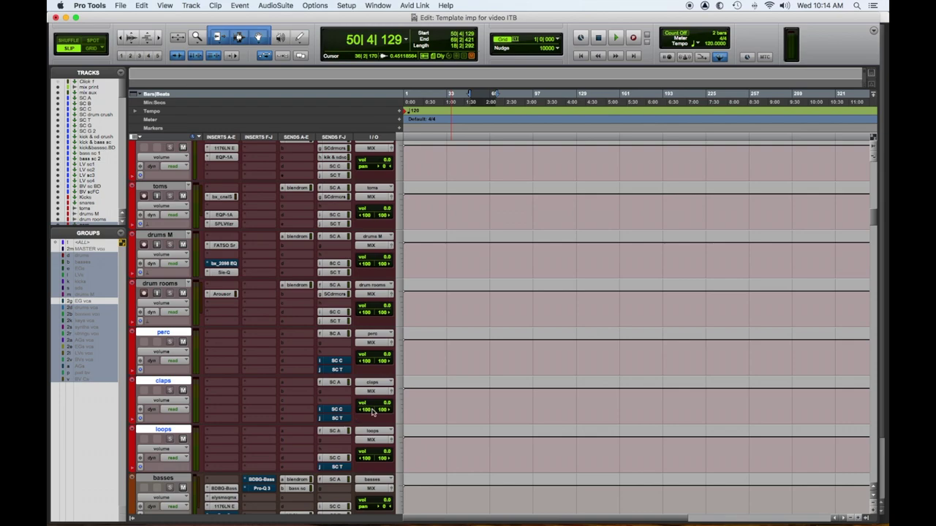
# - Route tamb.1 and tamb sticked c together to the perc bus
pyautogui.scroll(-10, 372, 413)
pyautogui.scroll(15, 363, 389)
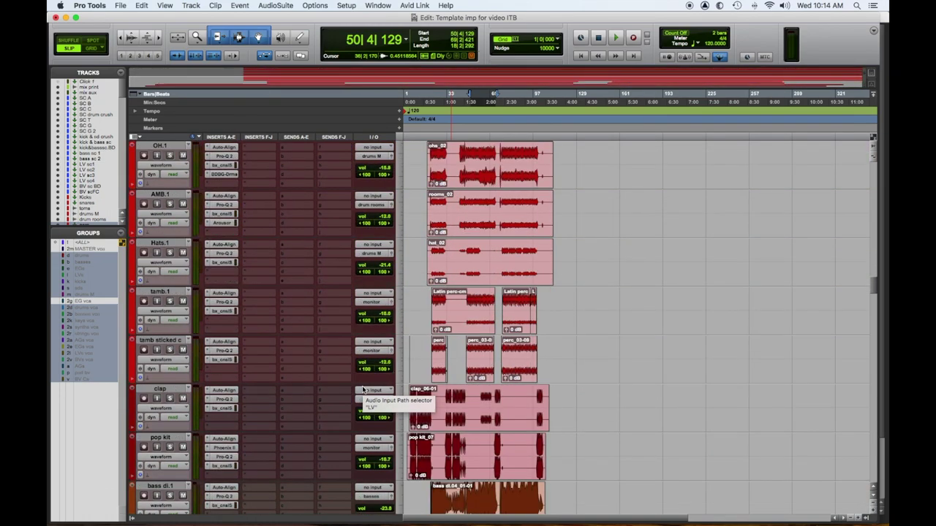
pyautogui.scroll(-5, 363, 389)
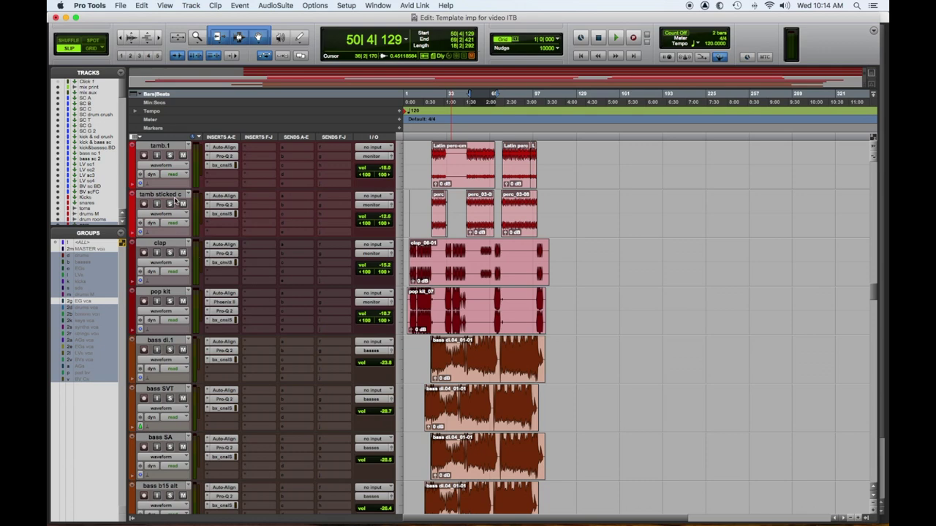
pyautogui.click(167, 147)
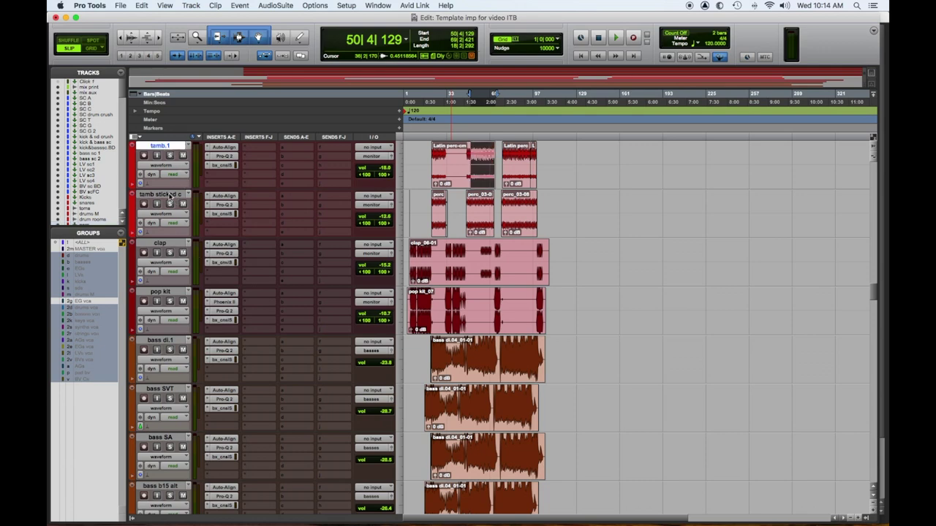
pyautogui.keyDown('shift'); pyautogui.click(159, 195); pyautogui.keyUp('shift')
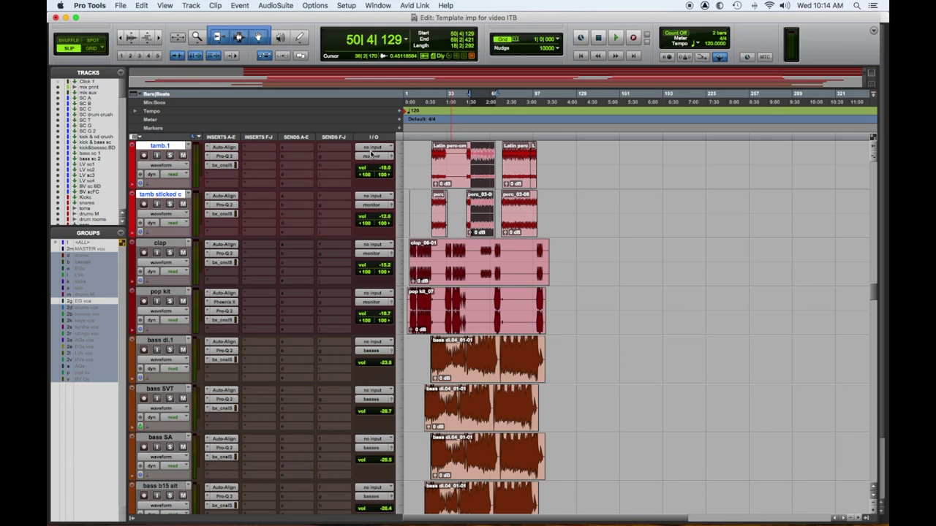
pyautogui.click(373, 155)
pyautogui.moveTo(374, 168)
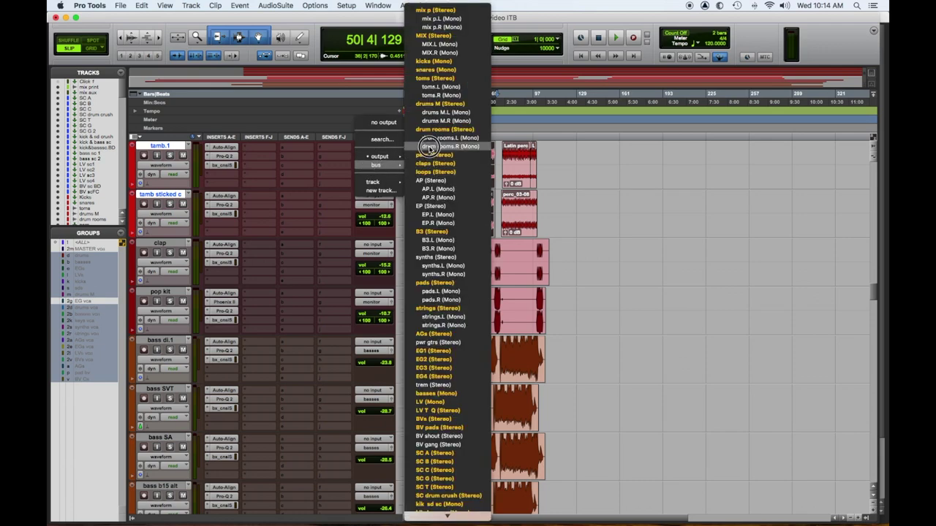
pyautogui.click(434, 155)
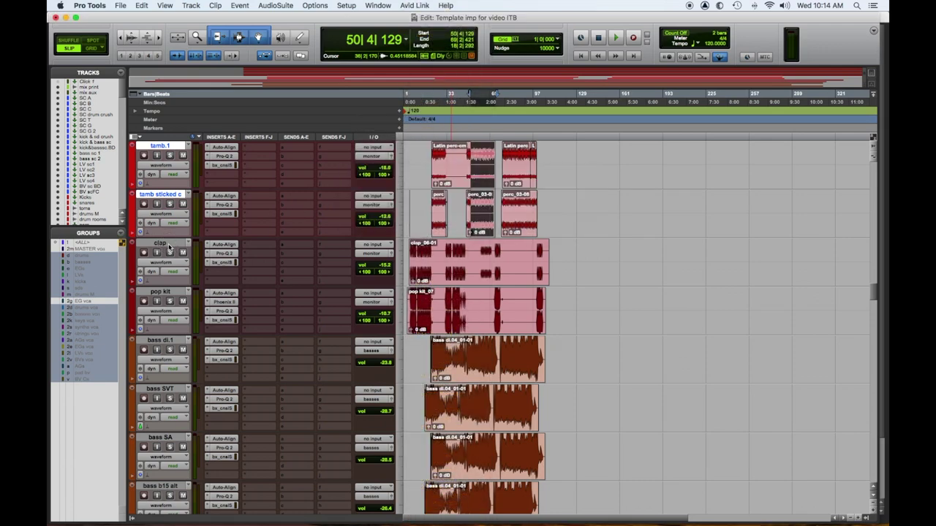
# - Route clap to the claps bus and pop kit to the loops bus
pyautogui.click(377, 254)
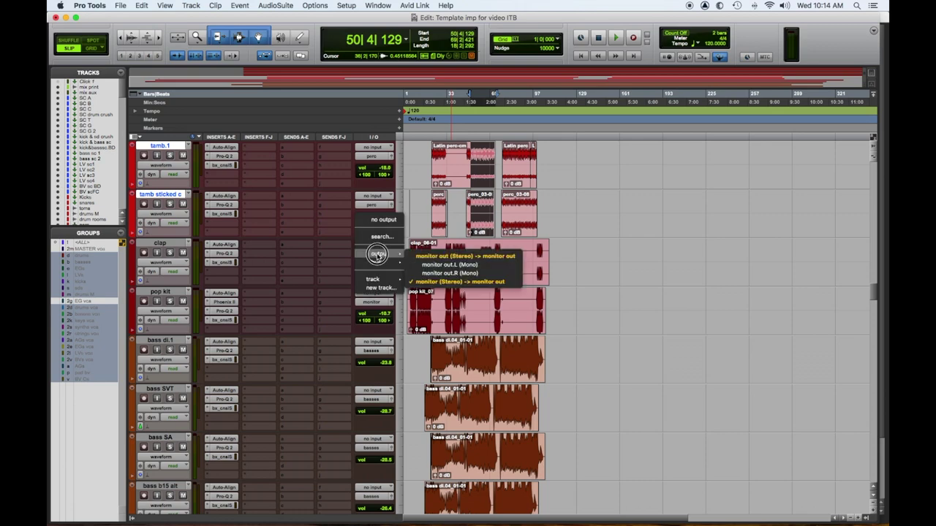
pyautogui.moveTo(375, 262)
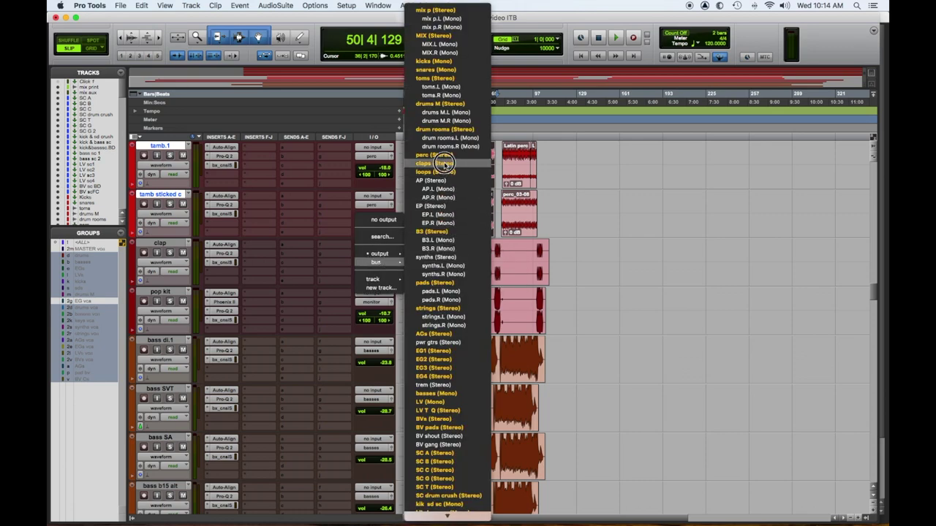
pyautogui.click(401, 303)
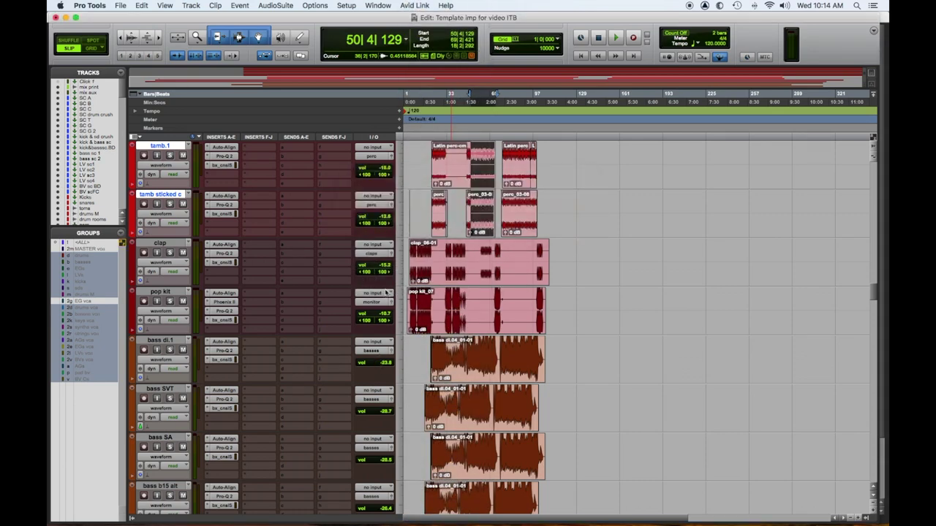
pyautogui.click(371, 306)
pyautogui.moveTo(376, 311)
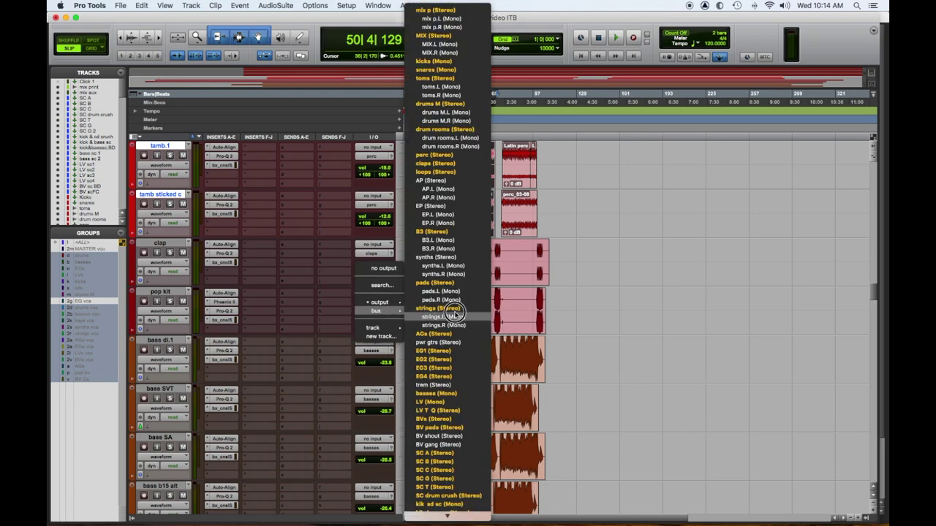
pyautogui.click(441, 173)
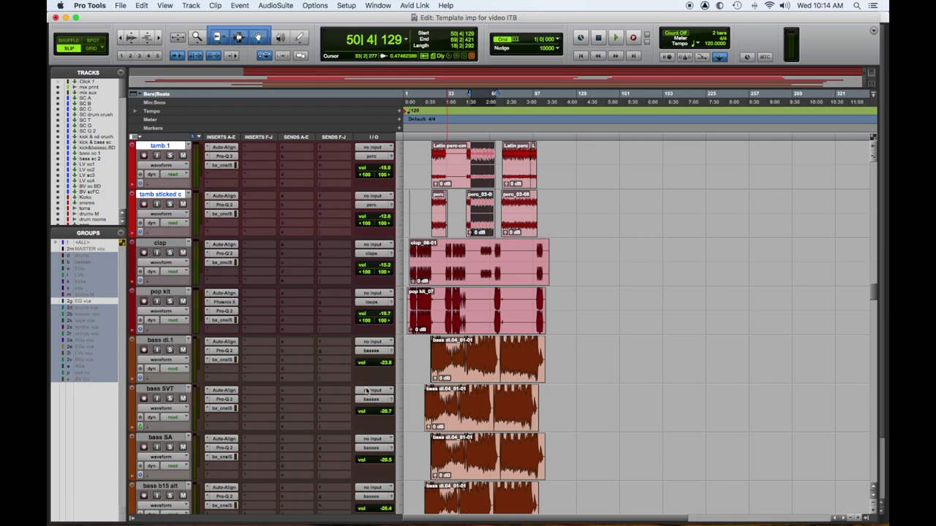
pyautogui.scroll(-15, 367, 391)
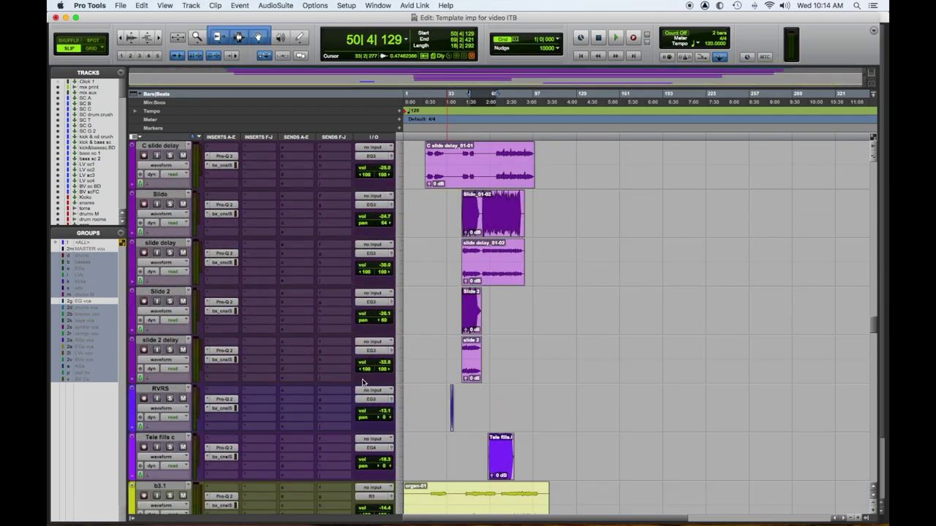
# - Route the selected lead vocal tracks, including LV C & B and LVCdbl.mel.cm, to the LV bus
pyautogui.scroll(-10, 361, 380)
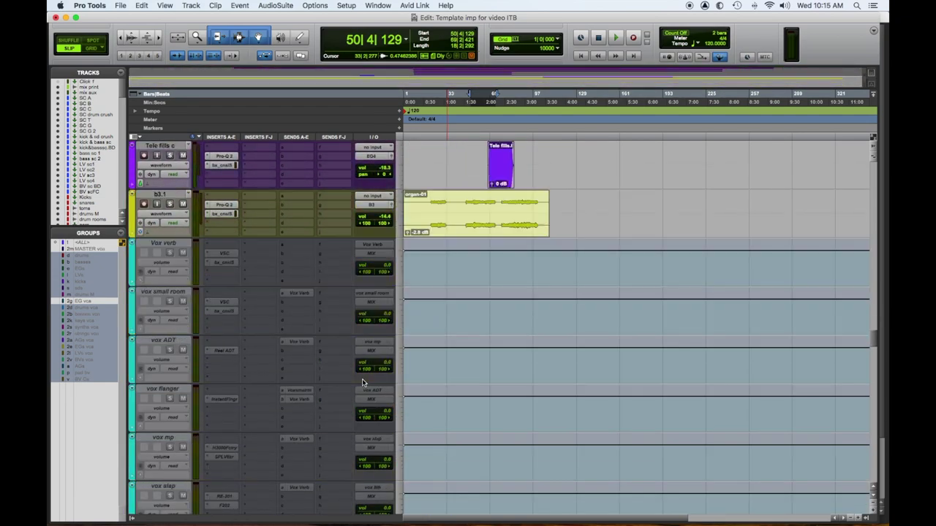
pyautogui.scroll(-10, 362, 379)
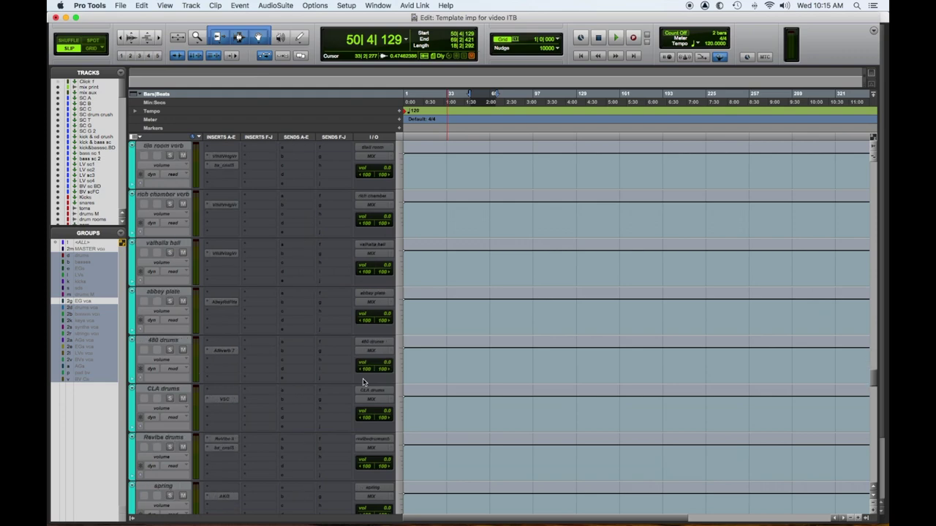
pyautogui.scroll(-10, 363, 381)
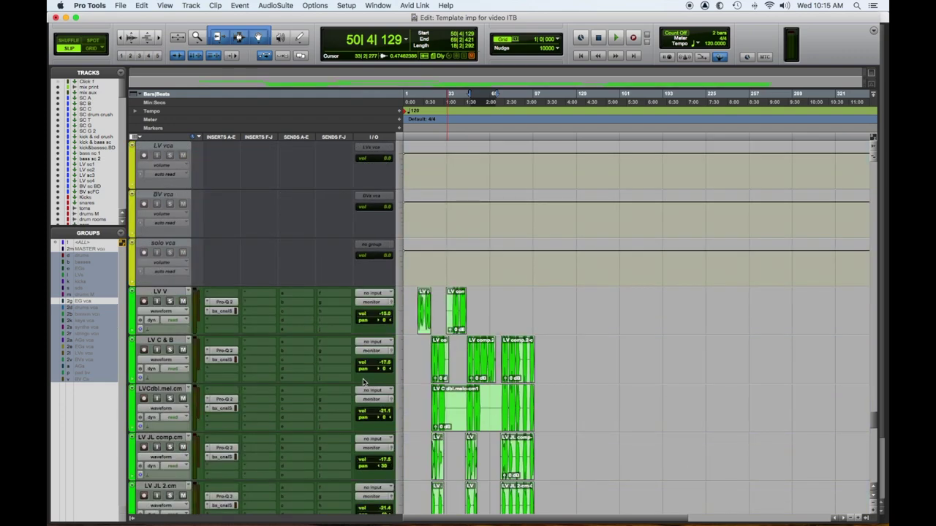
pyautogui.scroll(-15, 308, 333)
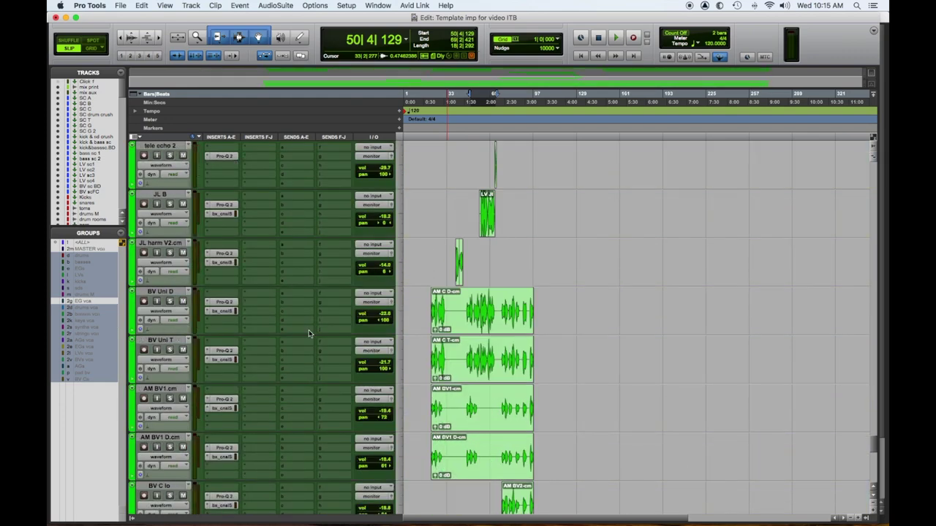
pyautogui.scroll(18, 308, 331)
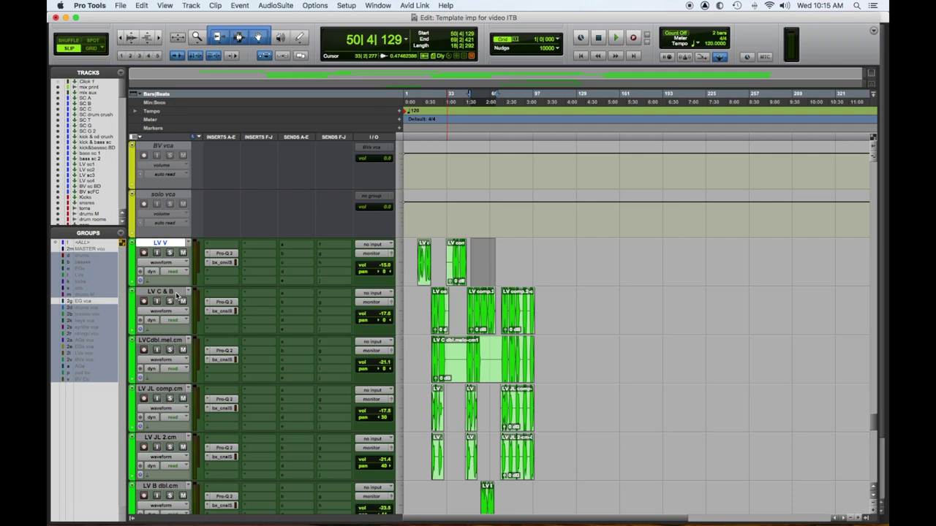
pyautogui.click(173, 293)
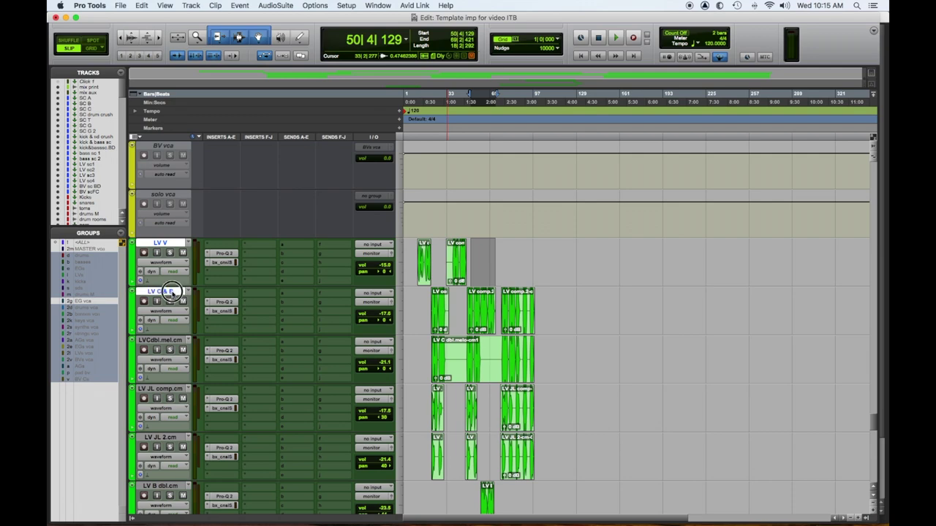
pyautogui.keyDown('shift'); pyautogui.click(175, 342); pyautogui.keyUp('shift')
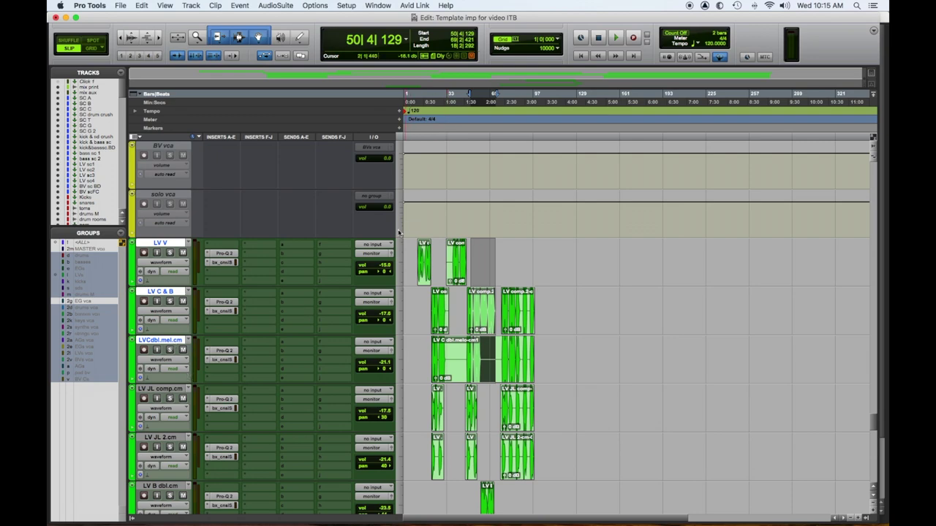
pyautogui.click(379, 256)
pyautogui.moveTo(376, 262)
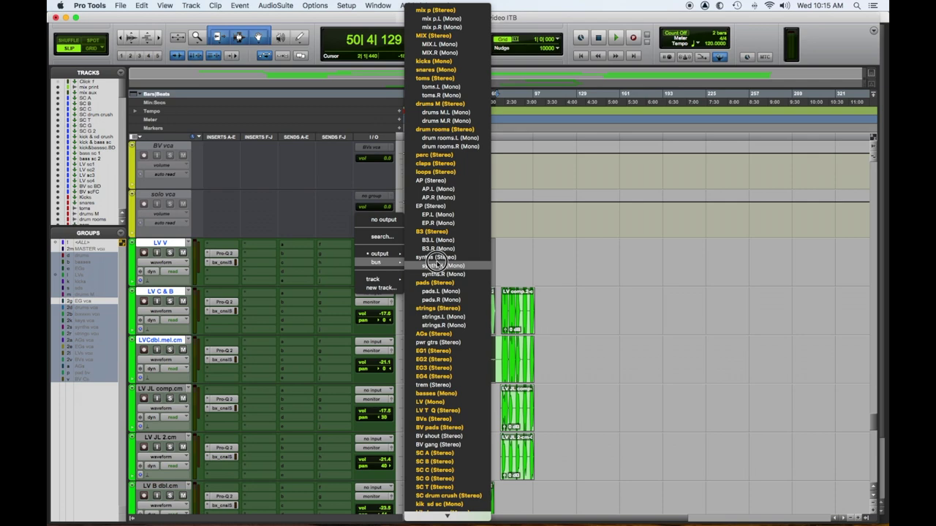
pyautogui.click(439, 402)
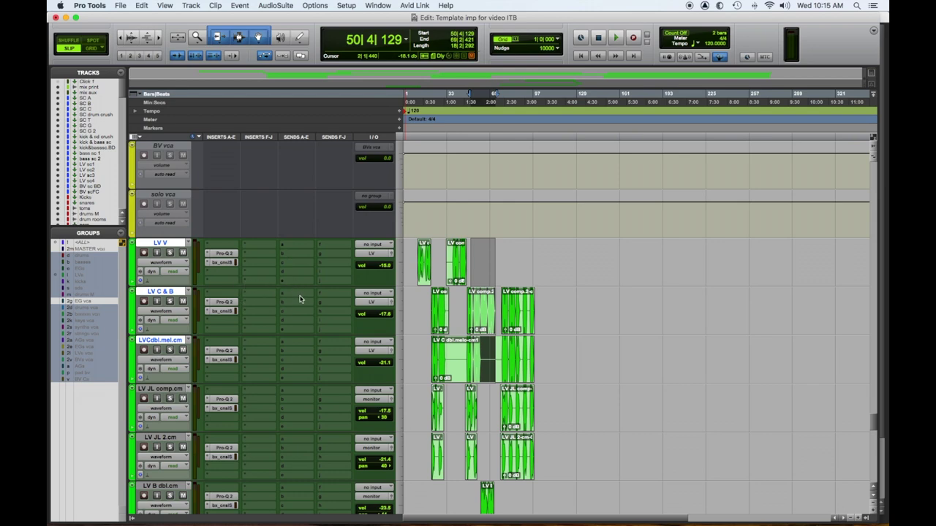
# - Route LV JL comp.cm and LV JL 2.cm to the LV T Q bus
pyautogui.scroll(-3, 299, 299)
pyautogui.click(177, 292)
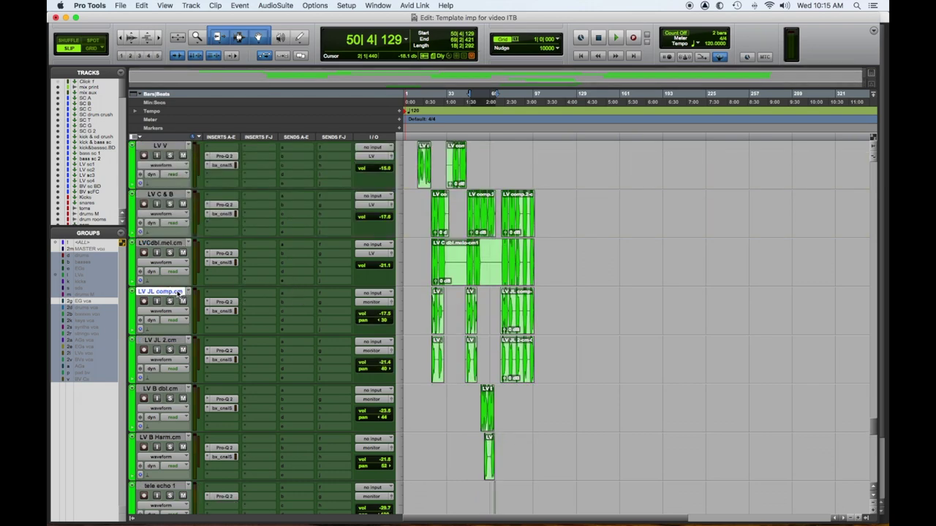
pyautogui.scroll(-3, 289, 297)
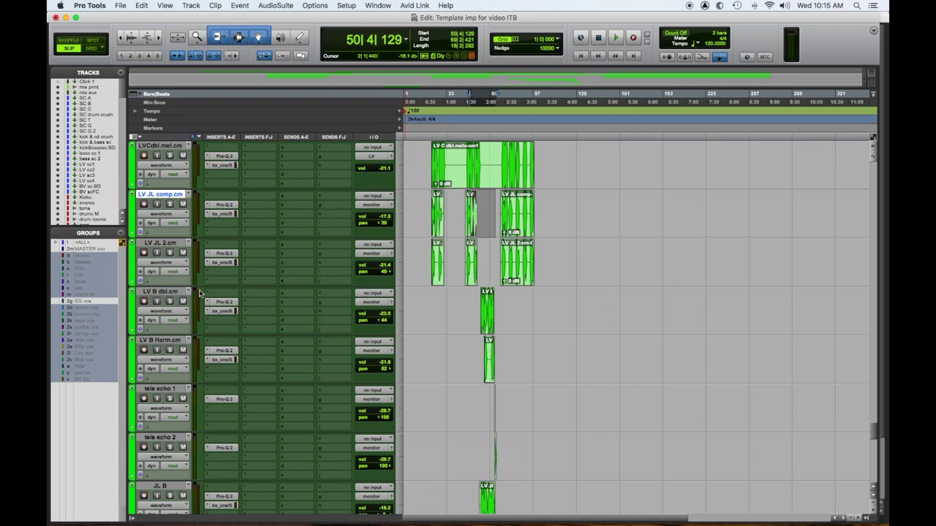
pyautogui.keyDown('shift'); pyautogui.click(173, 245); pyautogui.keyUp('shift')
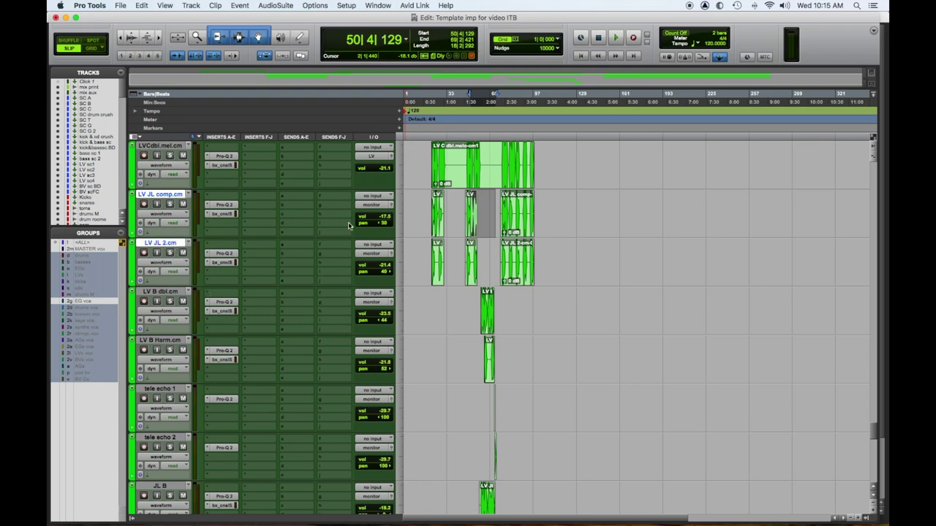
pyautogui.click(373, 208)
pyautogui.moveTo(374, 214)
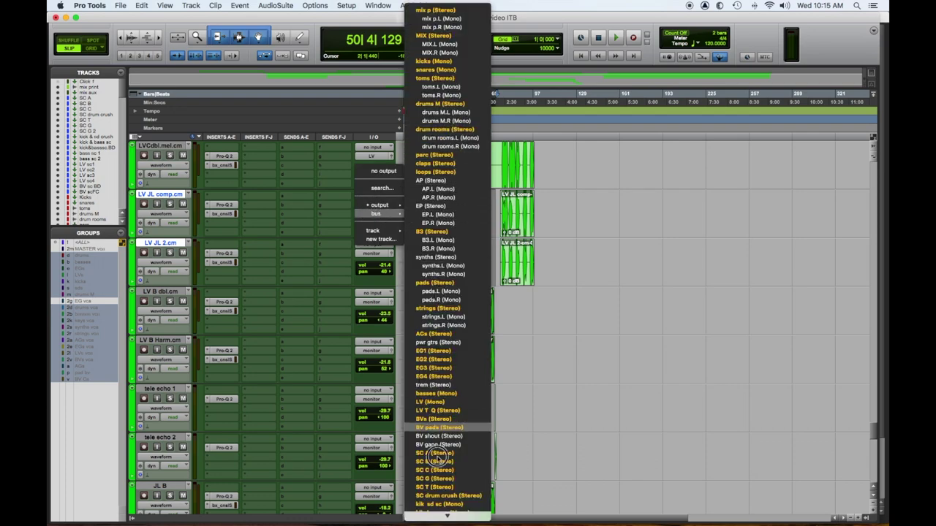
pyautogui.moveTo(462, 520)
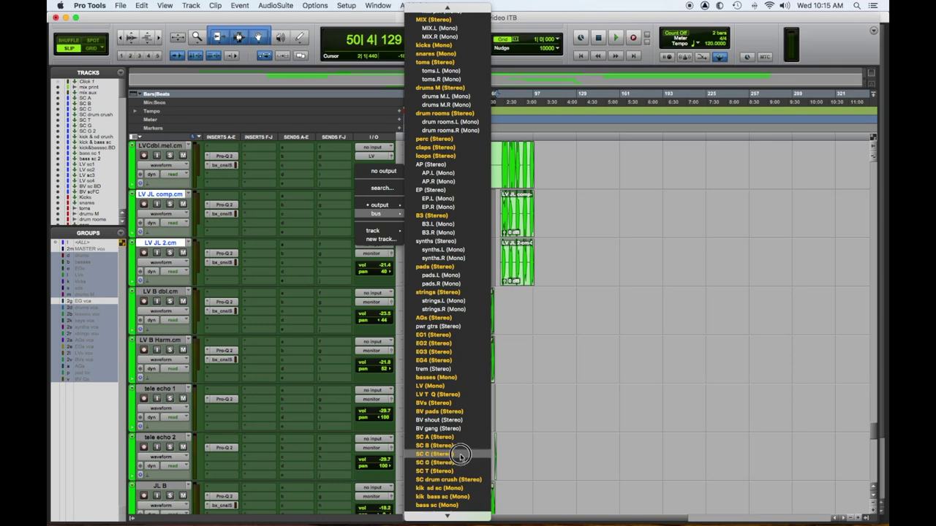
pyautogui.click(459, 395)
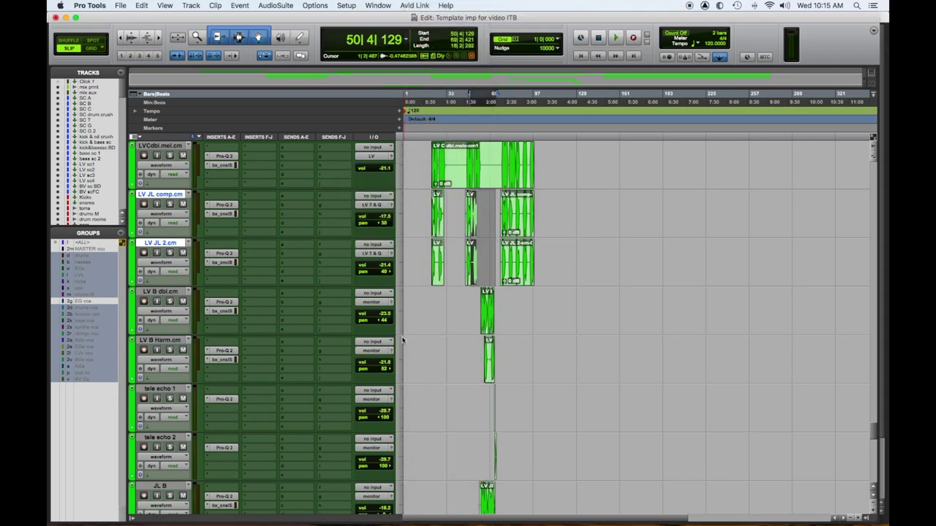
# - Route LV B dbl.cm and LV B Harm.cm to the LV bus
pyautogui.click(377, 304)
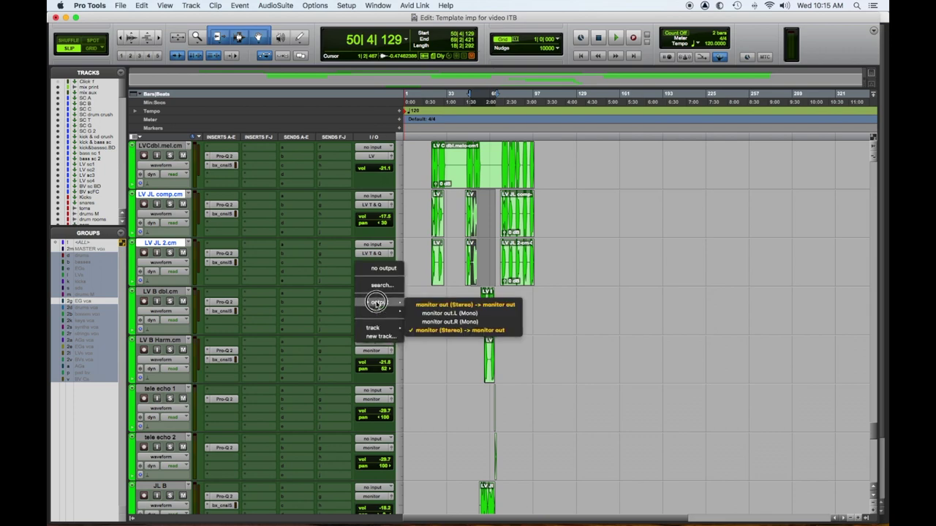
pyautogui.moveTo(375, 311)
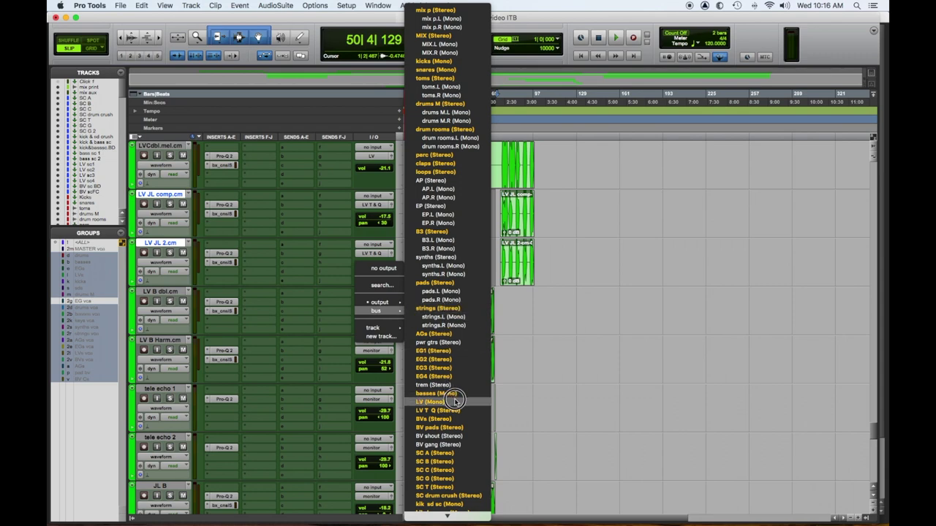
pyautogui.click(453, 401)
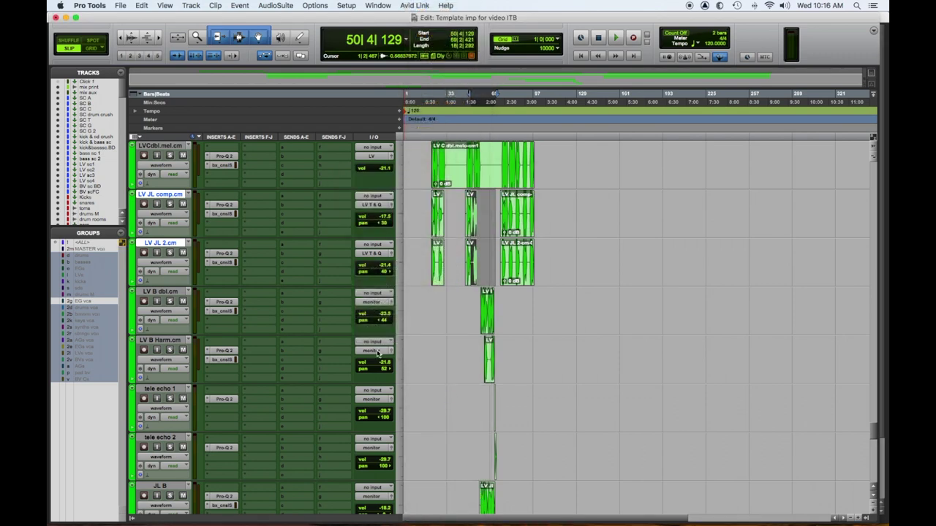
pyautogui.click(377, 352)
pyautogui.moveTo(377, 360)
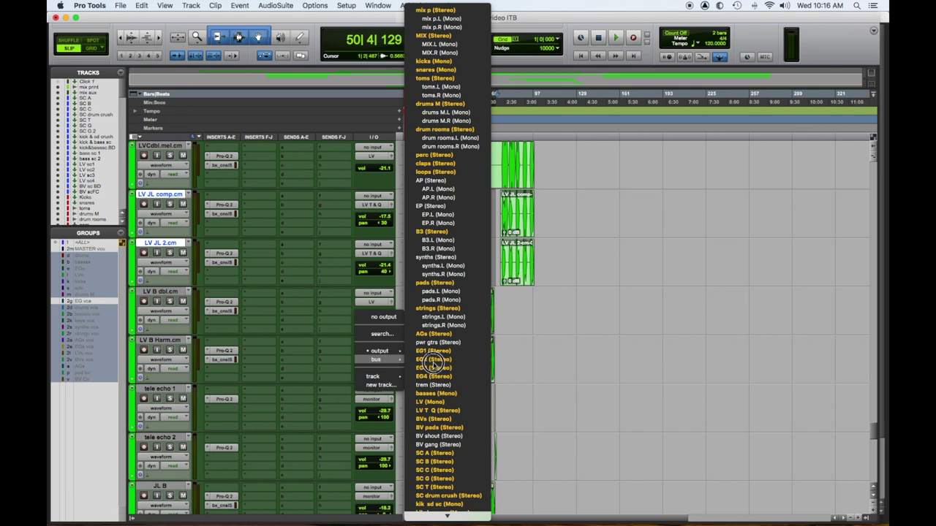
pyautogui.click(448, 407)
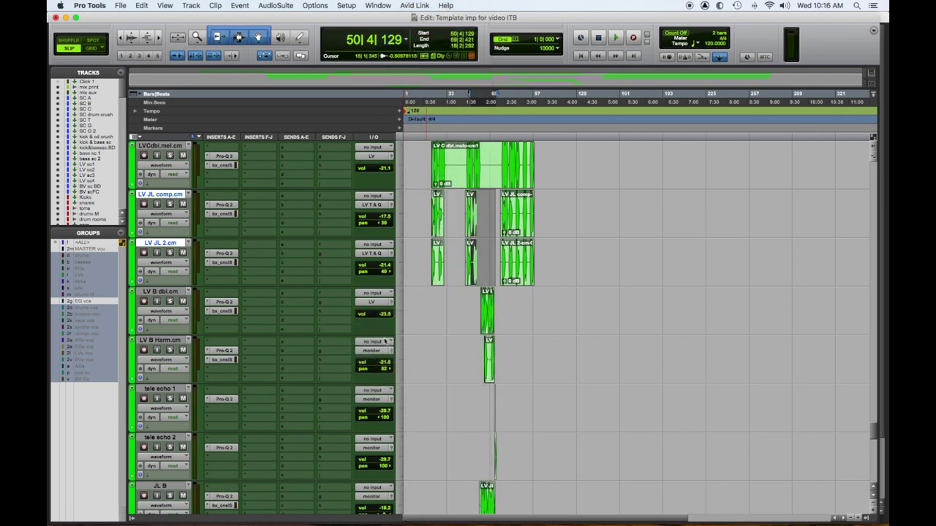
# - Select tele echo 1 and tele echo 2 and bring up their output routing choices
pyautogui.click(155, 391)
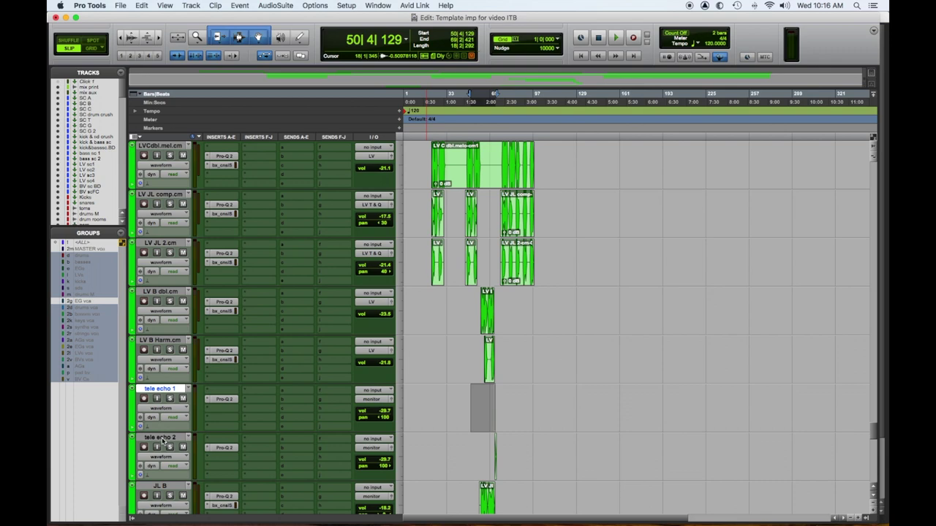
pyautogui.keyDown('shift'); pyautogui.click(160, 438); pyautogui.keyUp('shift')
pyautogui.click(372, 400)
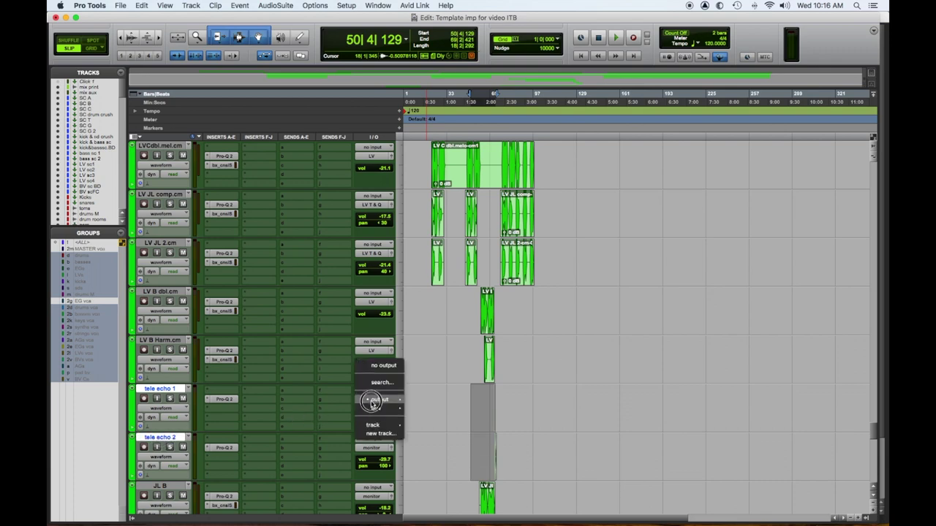
# - Route both tele echo tracks, then JL B and JL harm V2.cm, to the LV T Q bus
pyautogui.moveTo(375, 408)
pyautogui.click(457, 411)
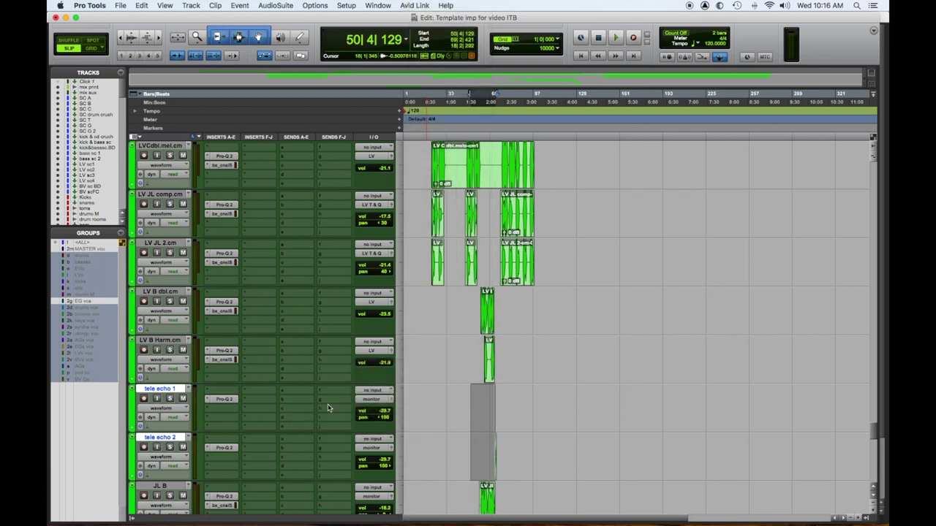
pyautogui.scroll(-3, 336, 399)
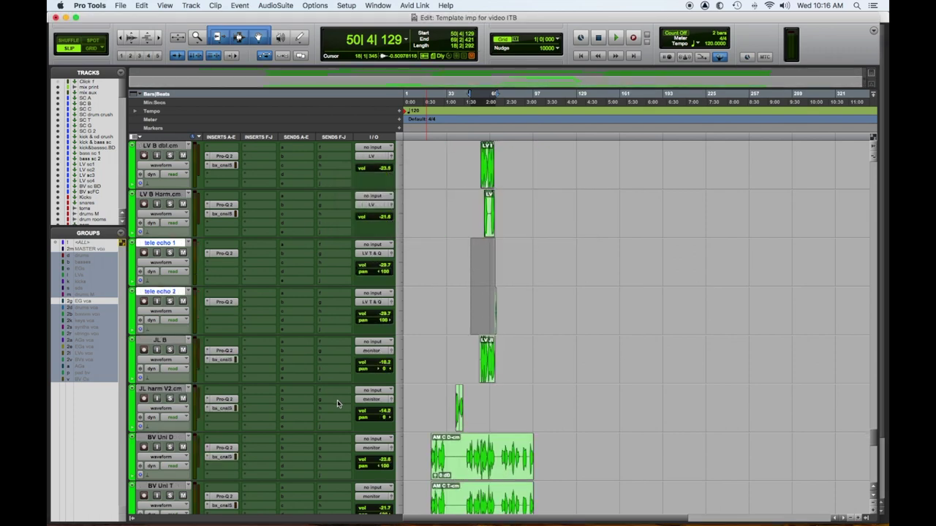
pyautogui.scroll(-1, 337, 400)
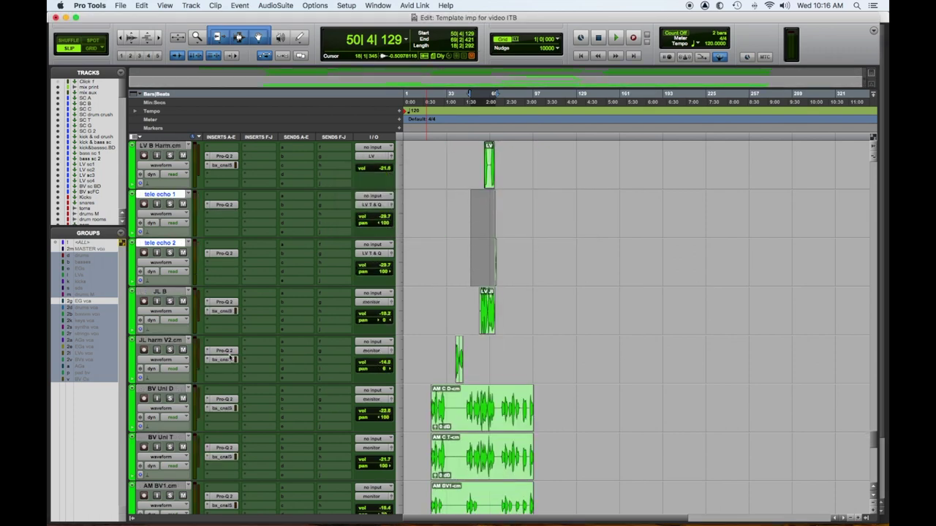
pyautogui.click(163, 291)
pyautogui.keyDown('shift'); pyautogui.click(176, 340); pyautogui.keyUp('shift')
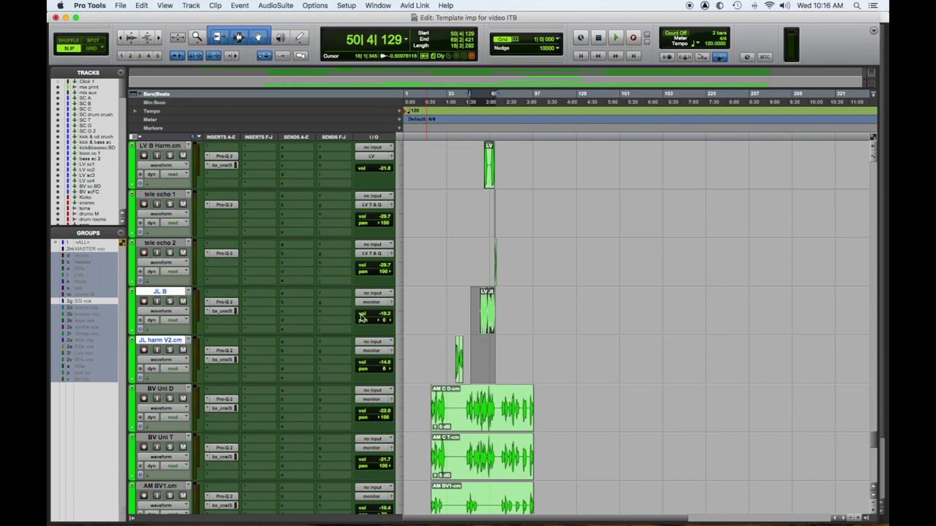
pyautogui.click(370, 301)
pyautogui.moveTo(387, 310)
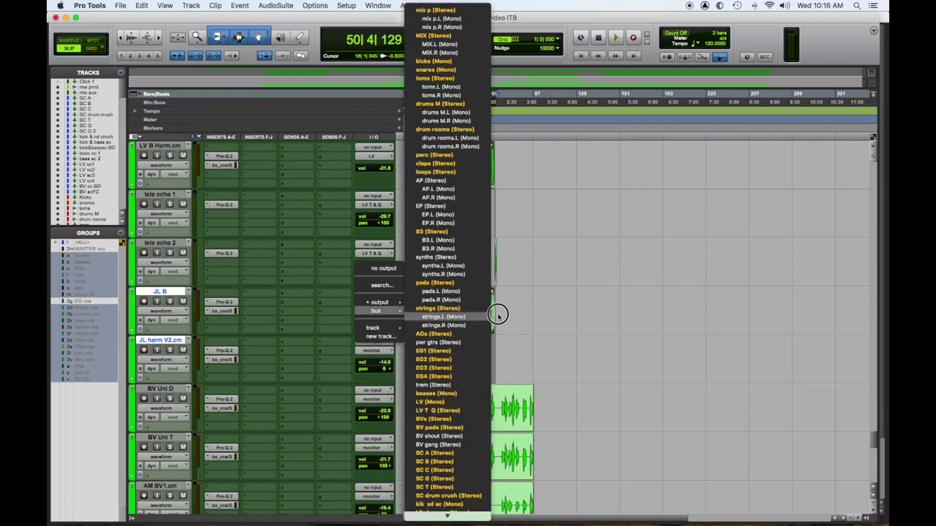
pyautogui.click(465, 410)
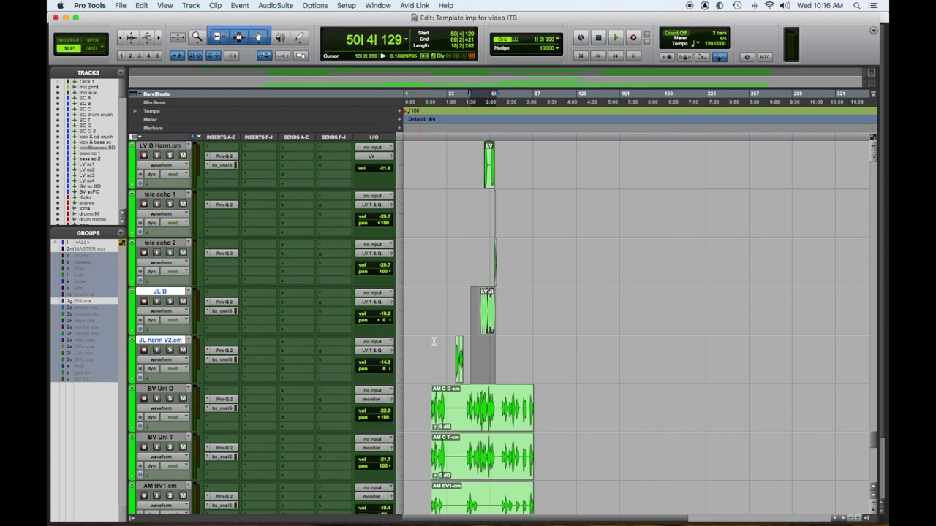
# - Route BV Uni D and the BV C lo D through BV B harm d tracks to the BVs bus
pyautogui.scroll(-3, 430, 349)
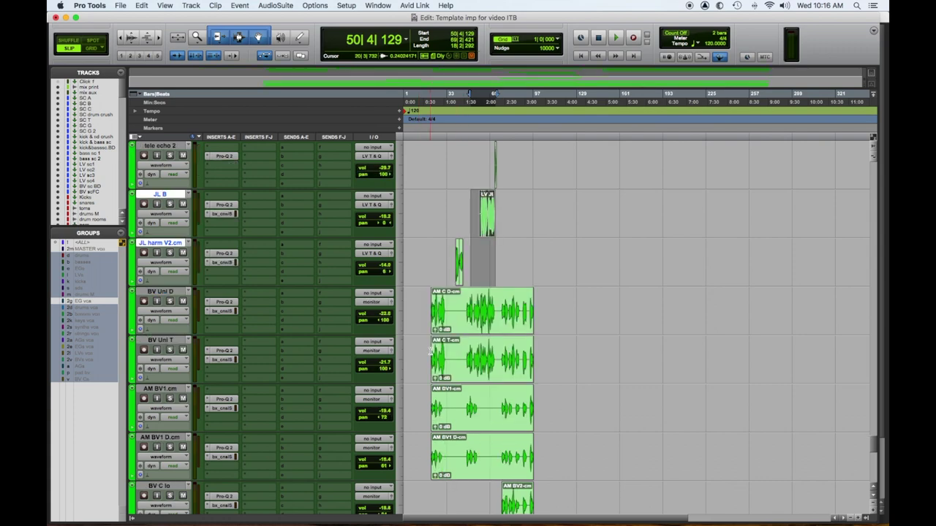
pyautogui.click(165, 297)
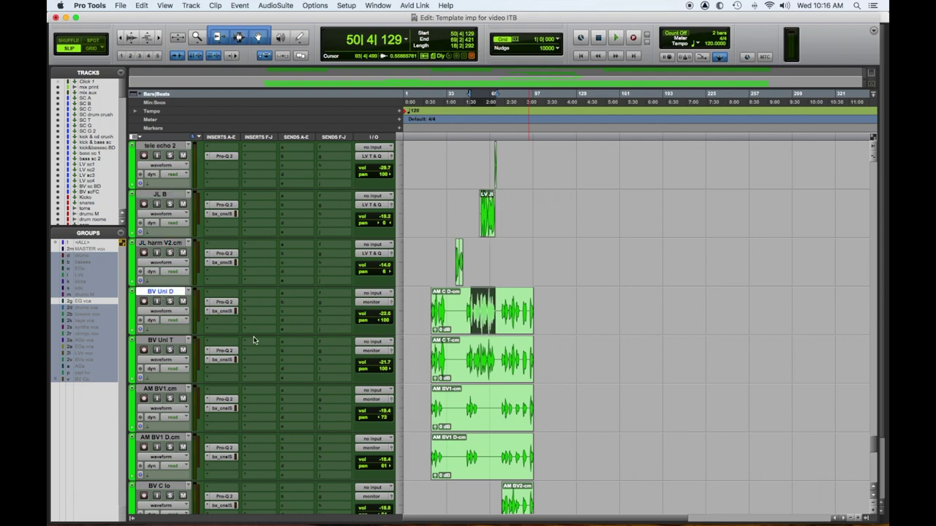
pyautogui.scroll(-5, 254, 340)
pyautogui.scroll(1, 254, 339)
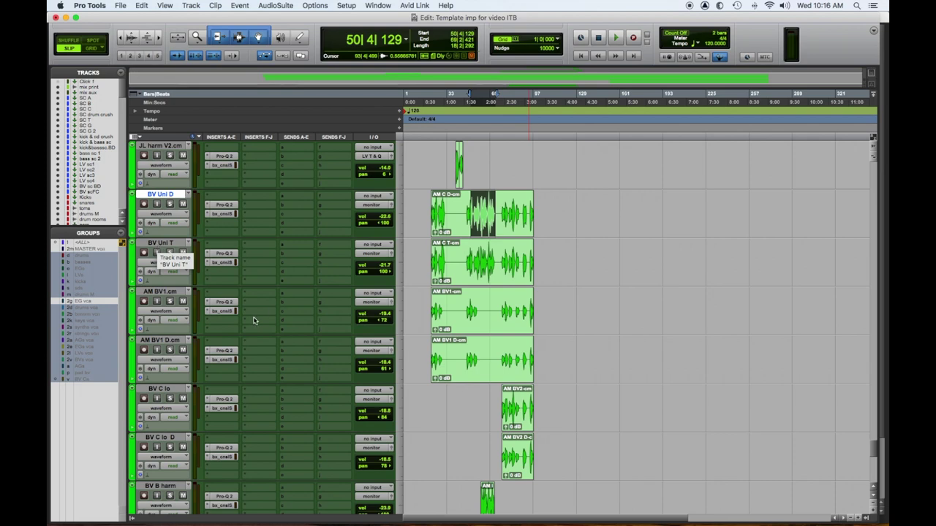
pyautogui.scroll(-2, 254, 319)
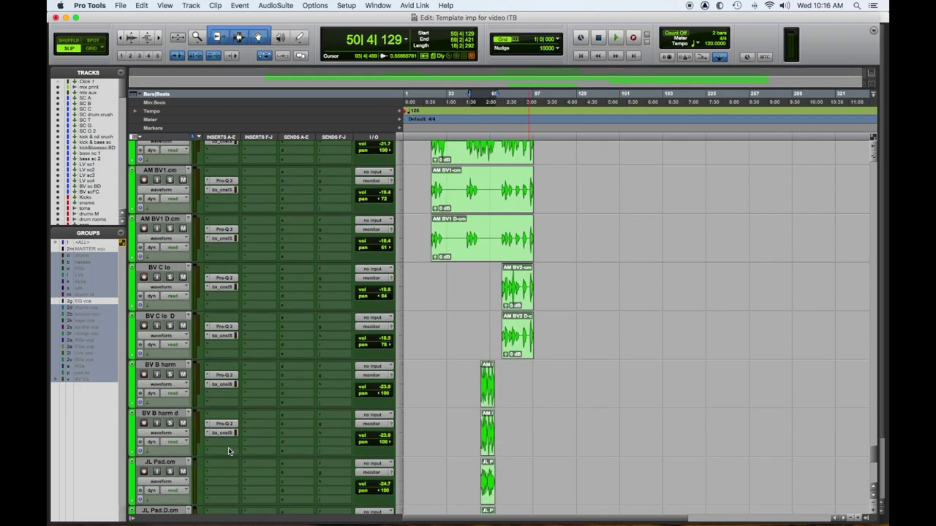
pyautogui.scroll(-6, 228, 449)
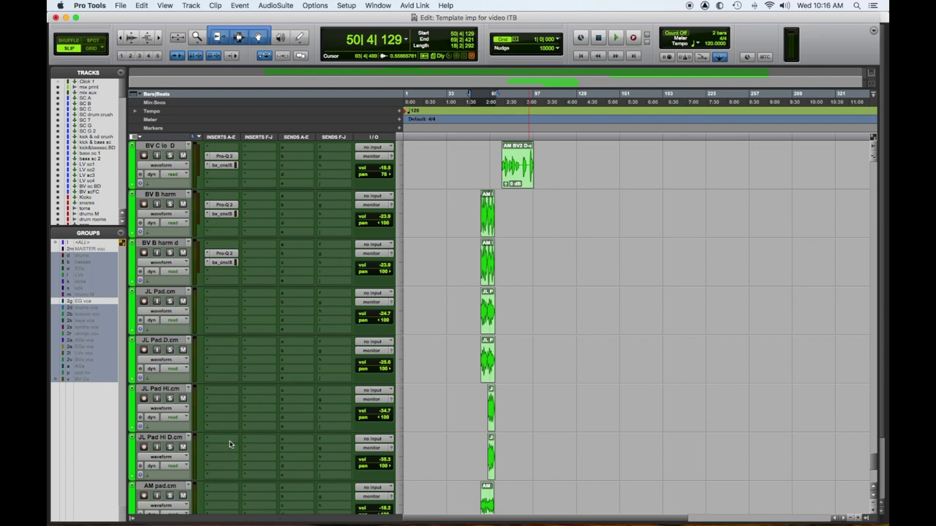
pyautogui.keyDown('shift'); pyautogui.click(176, 244); pyautogui.keyUp('shift')
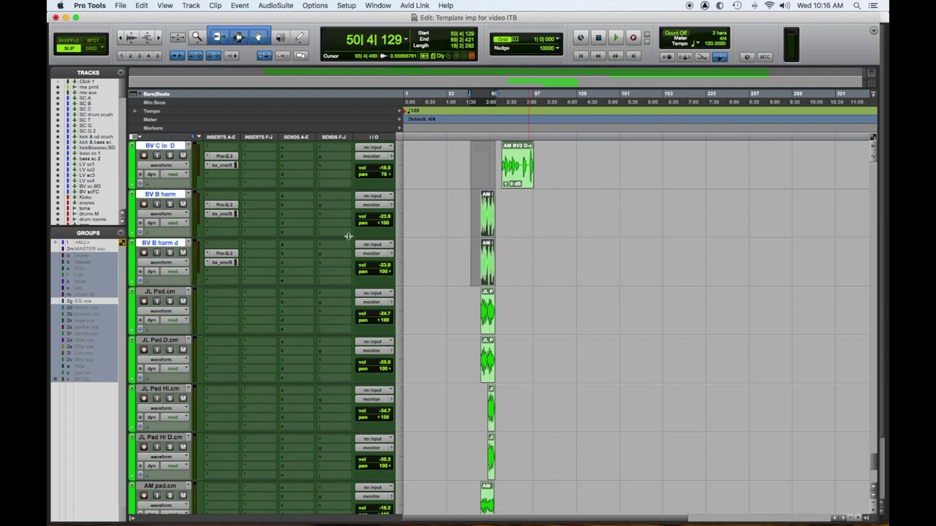
pyautogui.click(377, 207)
pyautogui.moveTo(379, 212)
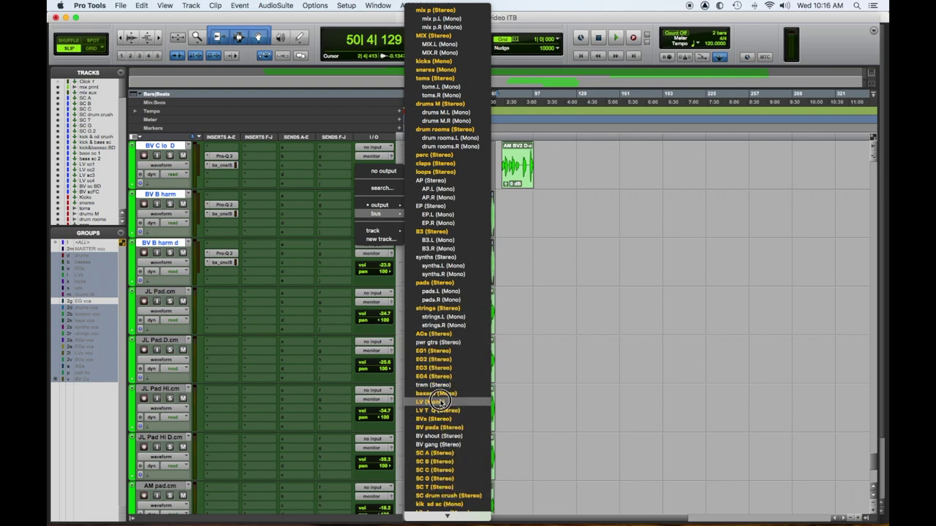
pyautogui.click(439, 419)
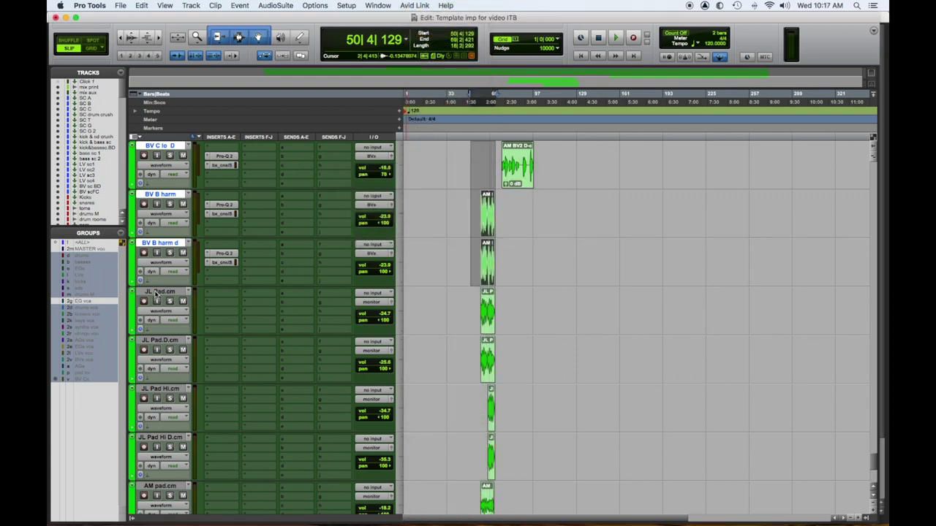
# - Send the JL and AM pad tracks to BV pads, and route AM.02.1 to a bus
pyautogui.scroll(-6, 209, 375)
pyautogui.click(374, 382)
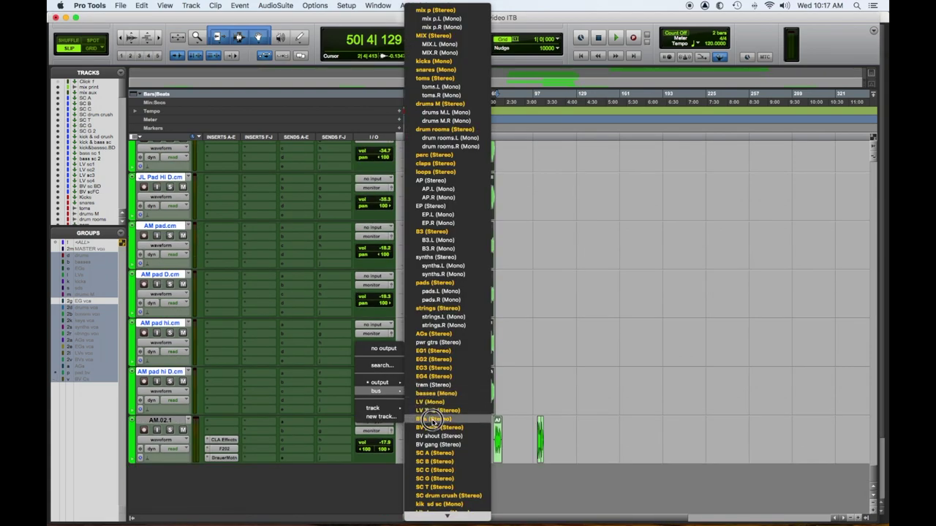
pyautogui.click(458, 429)
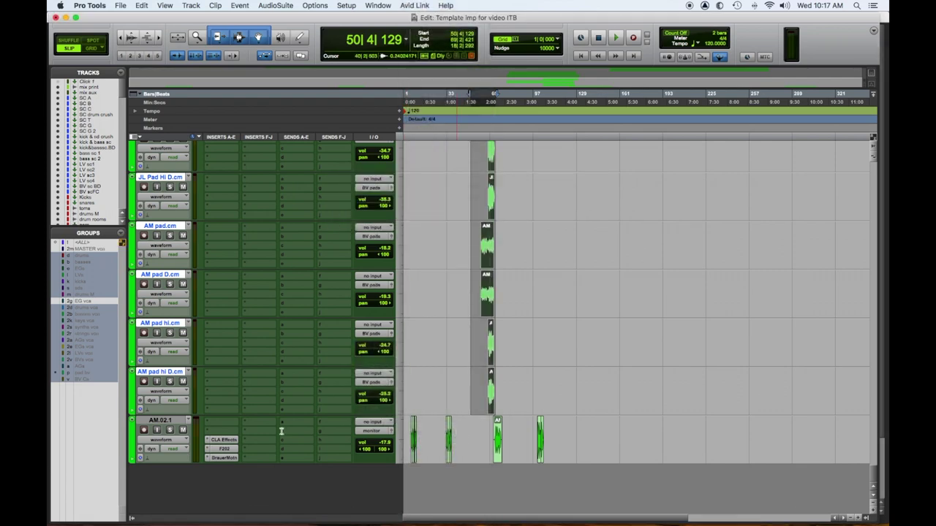
pyautogui.click(165, 422)
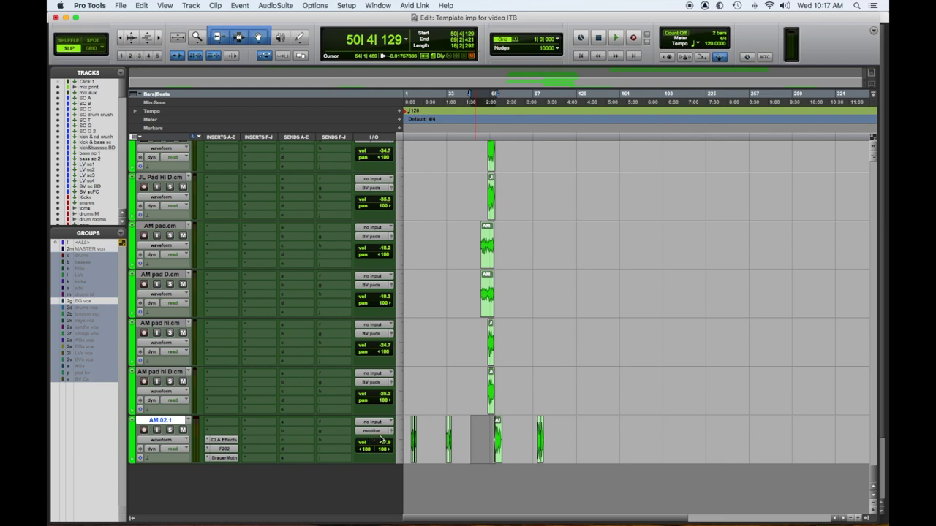
pyautogui.click(378, 431)
pyautogui.moveTo(376, 440)
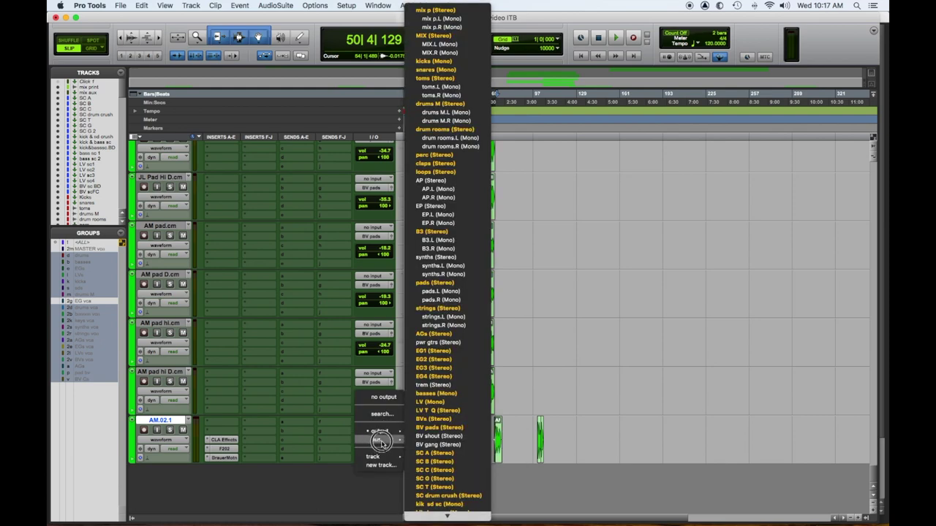
pyautogui.click(441, 410)
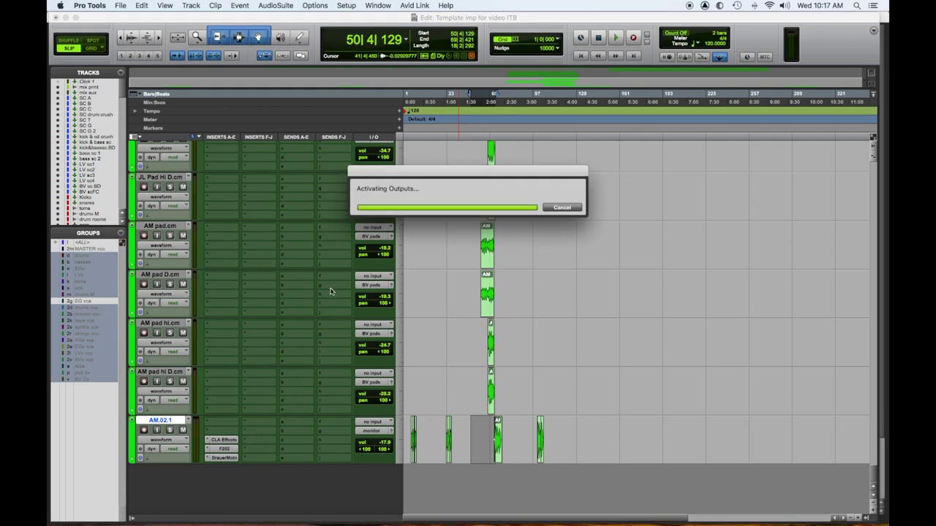
pyautogui.scroll(10, 265, 375)
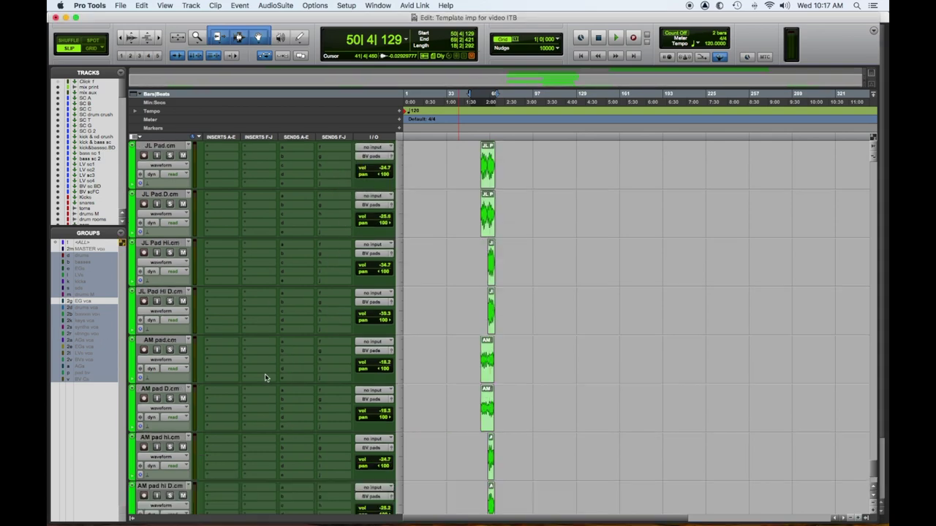
pyautogui.scroll(10, 264, 379)
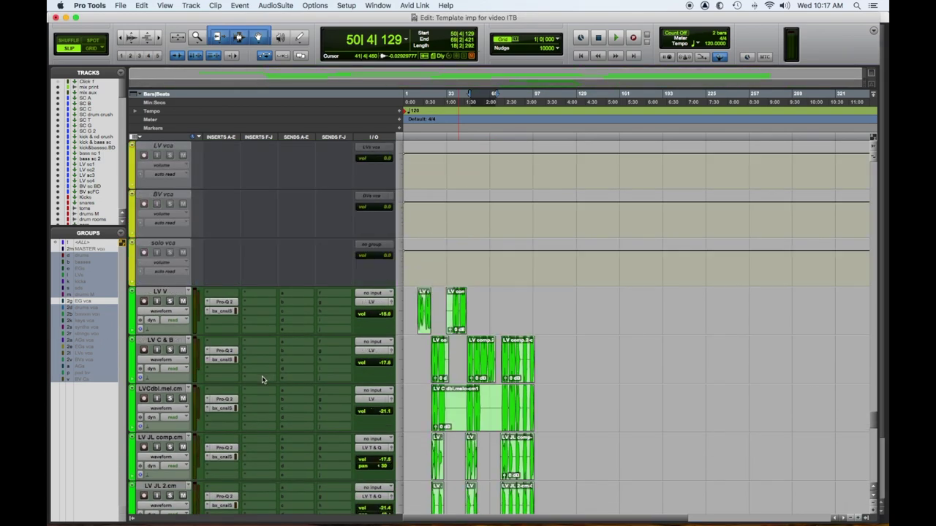
pyautogui.scroll(1, 247, 429)
pyautogui.scroll(5, 248, 429)
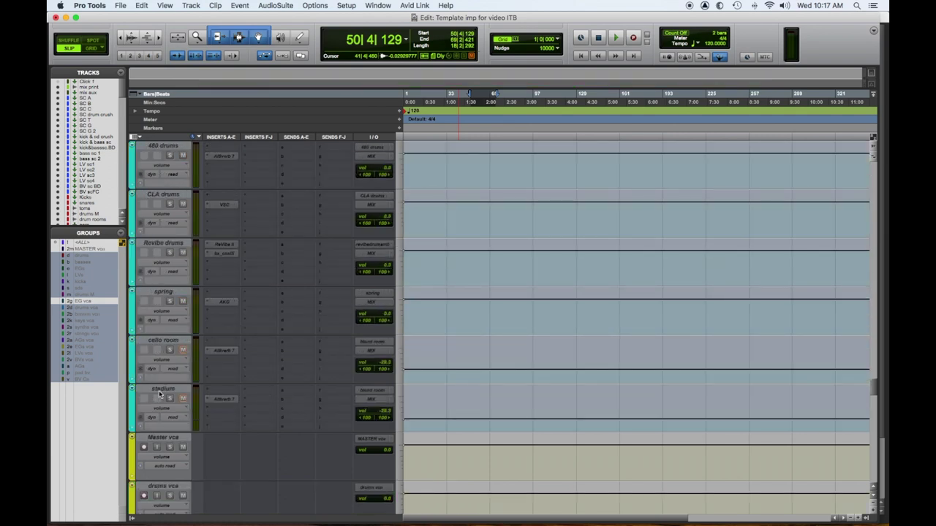
pyautogui.click(159, 394)
pyautogui.scroll(5, 204, 464)
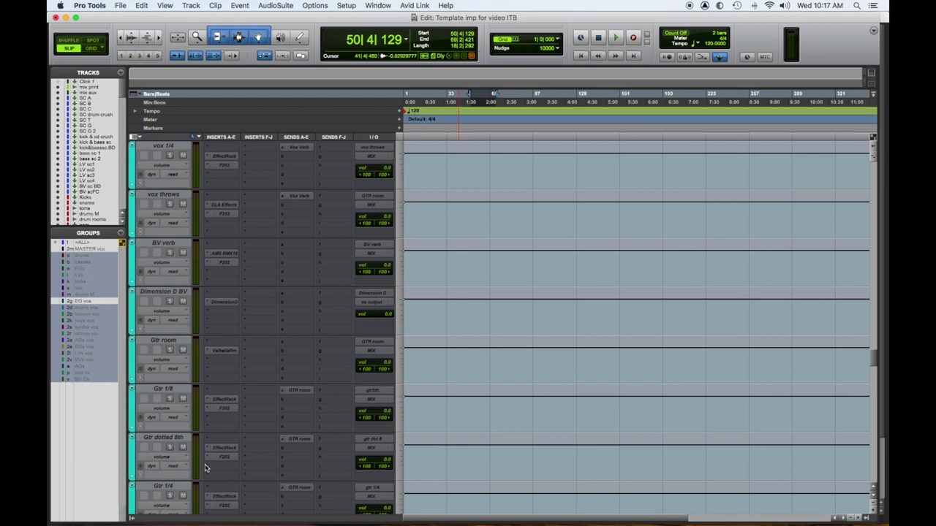
pyautogui.scroll(5, 204, 468)
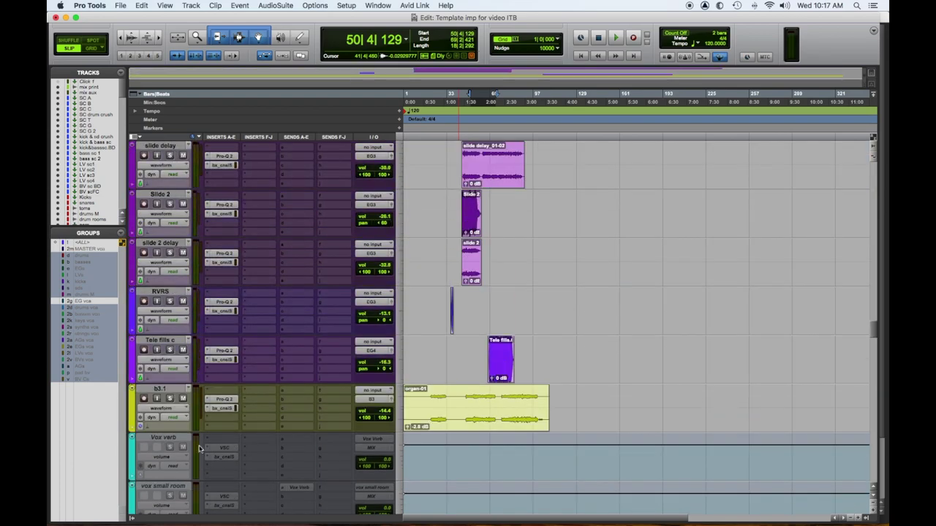
pyautogui.moveTo(172, 439); pyautogui.dragTo(465, 515)
pyautogui.moveTo(465, 517)
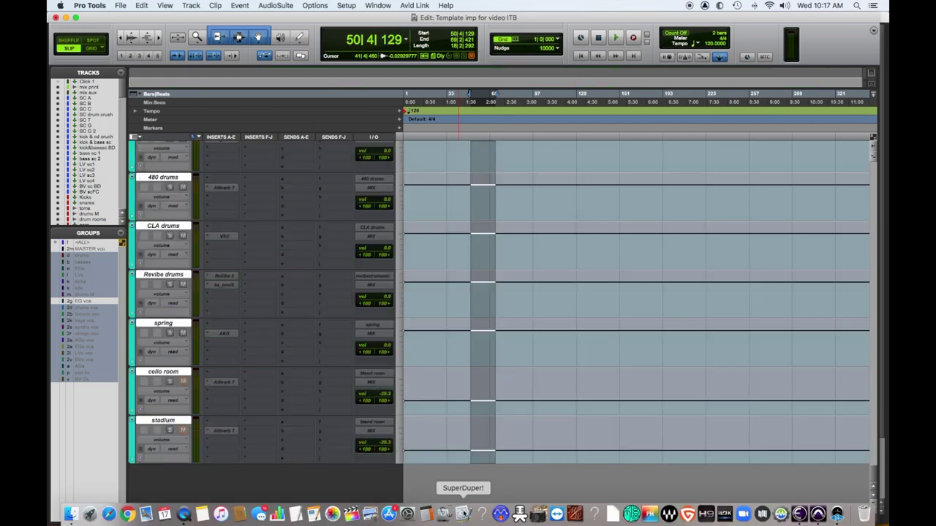
pyautogui.click(511, 457)
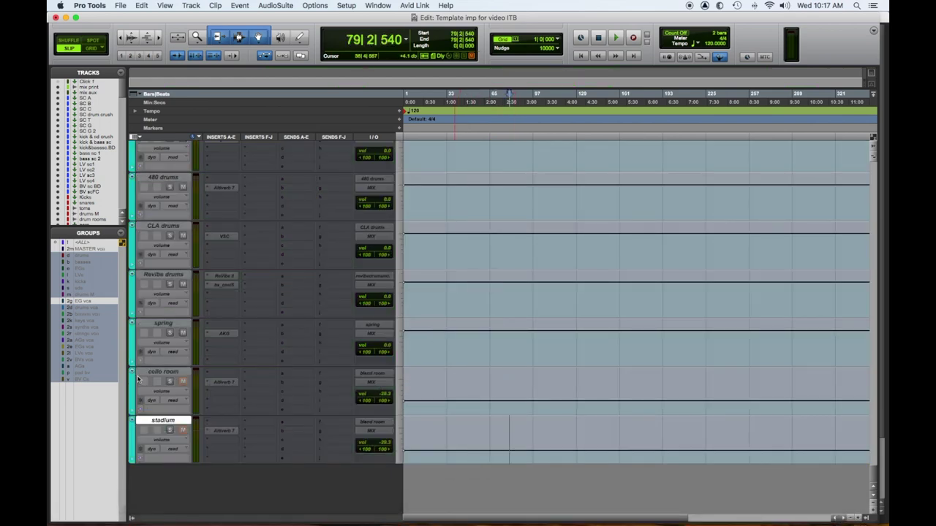
# - Remove the spring and stadium aux tracks from their track-name context menus
pyautogui.click(166, 324)
pyautogui.rightClick(166, 324)
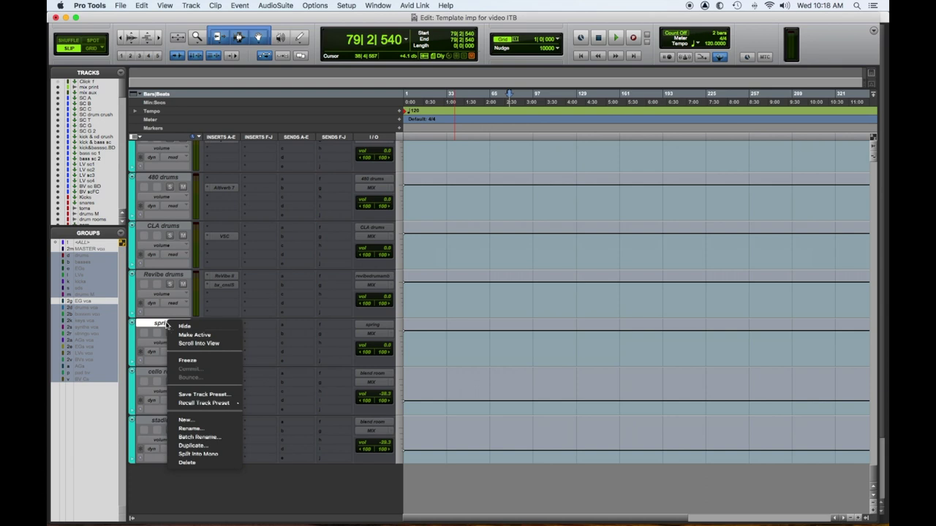
pyautogui.click(214, 350)
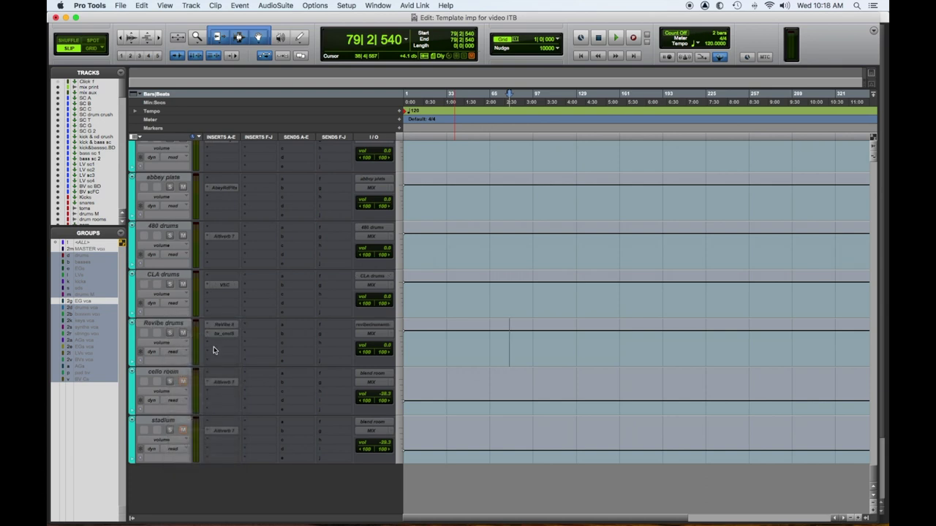
pyautogui.rightClick(170, 423)
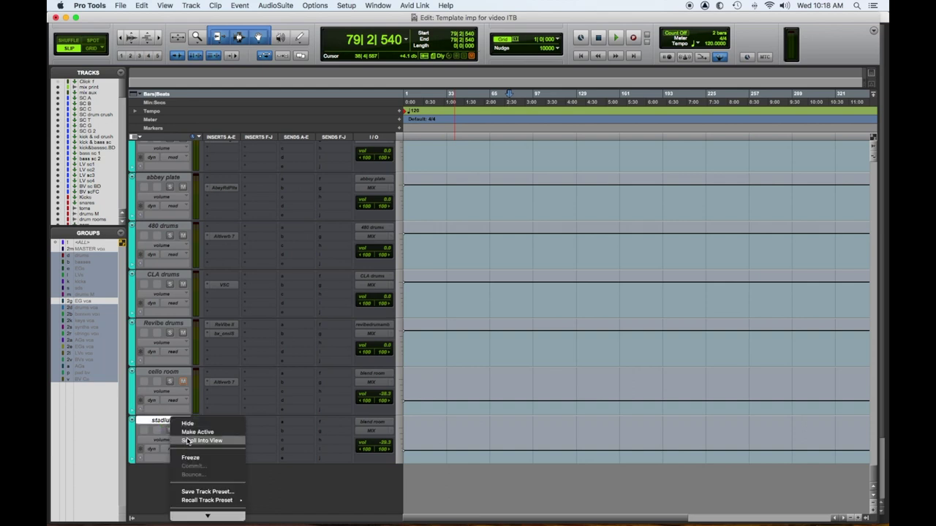
pyautogui.click(176, 411)
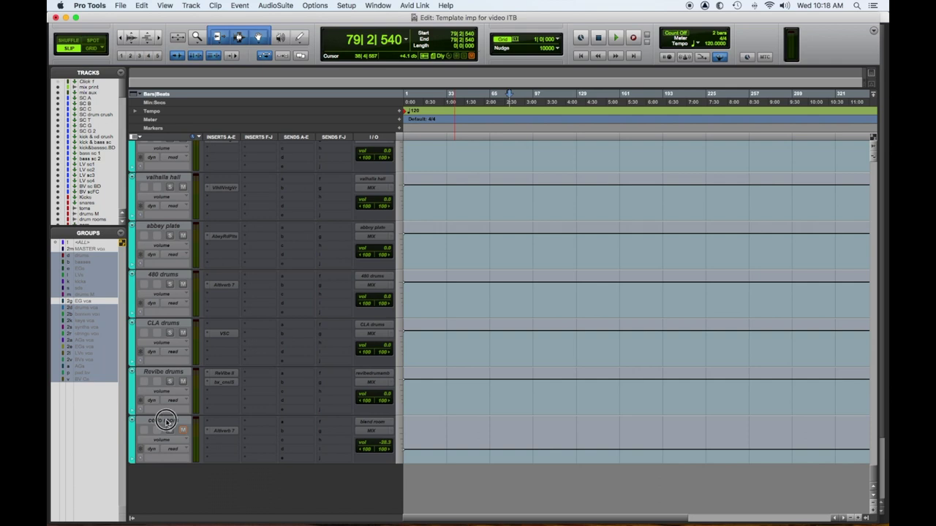
pyautogui.click(167, 422)
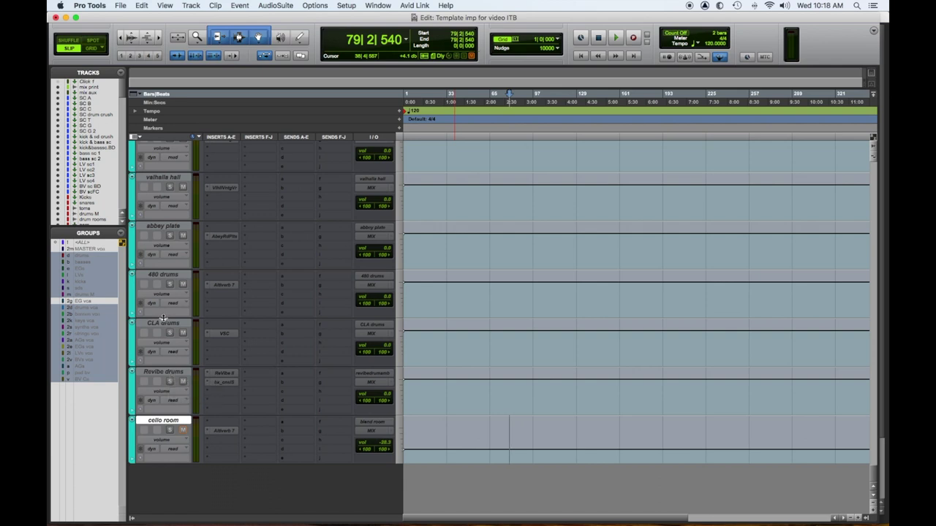
pyautogui.scroll(5, 180, 378)
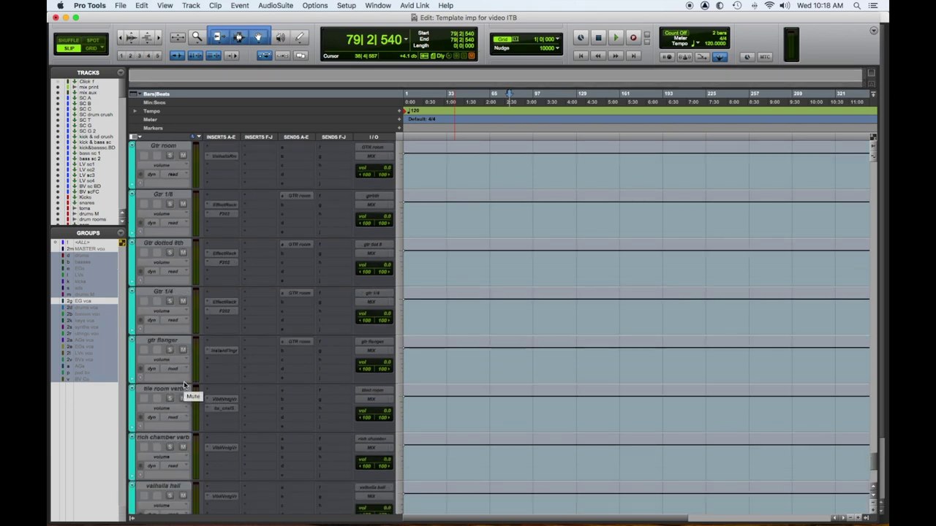
# - Place vox small room, then vox ADT, directly under AM.02.1, and select vox flanger
pyautogui.scroll(5, 184, 383)
pyautogui.scroll(5, 184, 381)
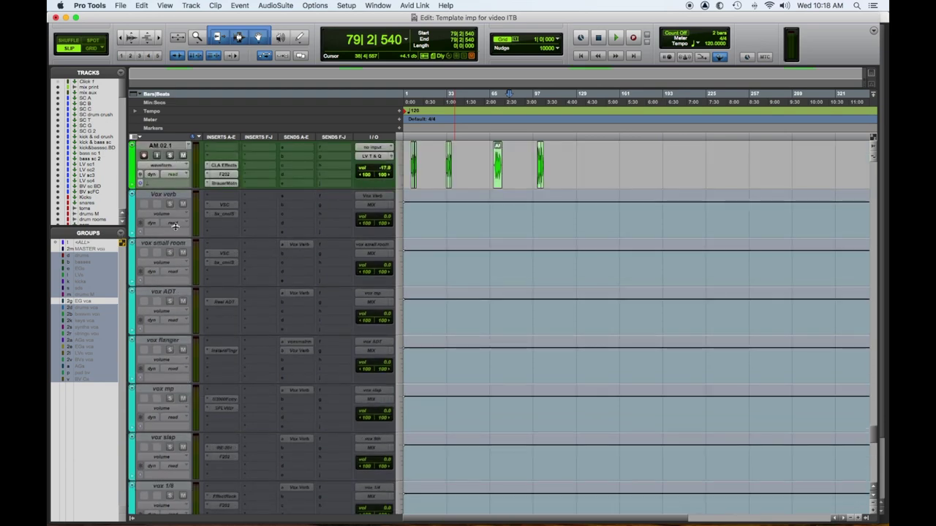
pyautogui.moveTo(167, 242); pyautogui.dragTo(168, 192)
pyautogui.moveTo(166, 294); pyautogui.dragTo(169, 232)
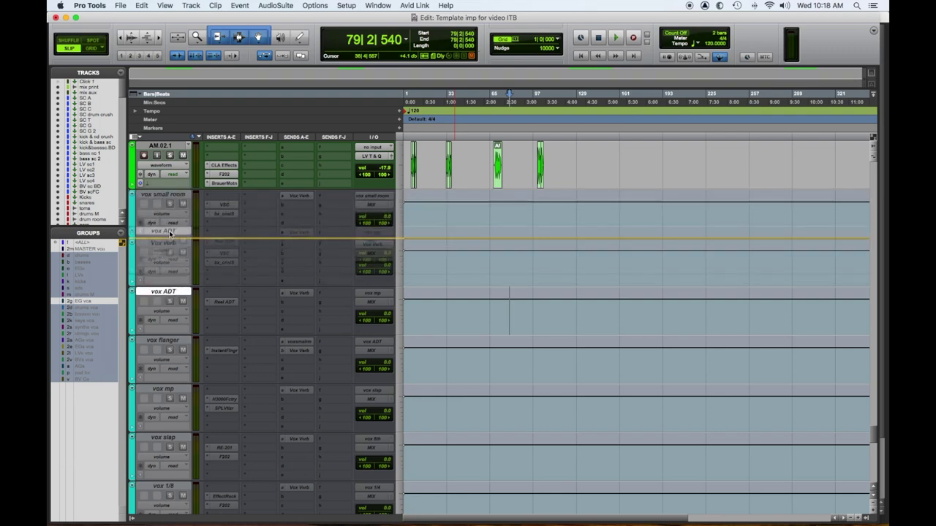
pyautogui.click(173, 341)
# - Delete the vox flanger track and move vox slap up above Vox verb
pyautogui.rightClick(172, 341)
pyautogui.click(189, 343)
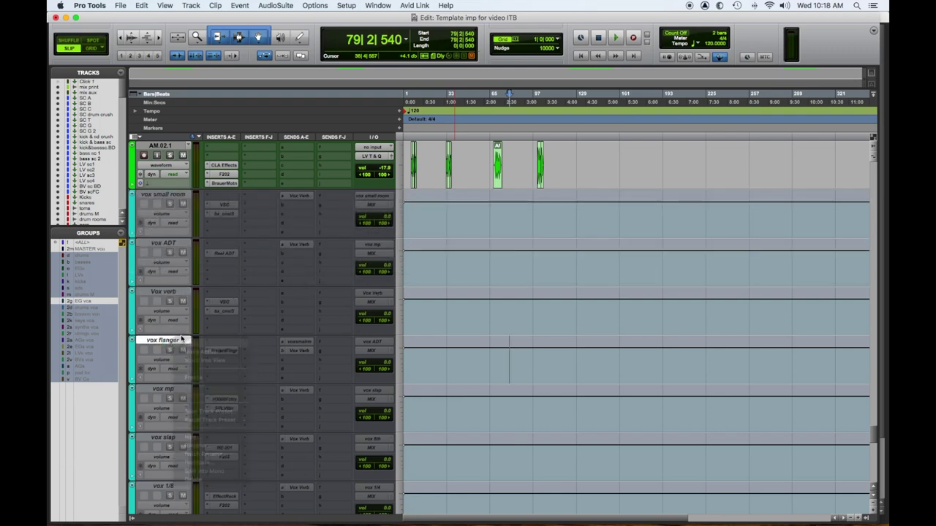
pyautogui.moveTo(173, 388); pyautogui.dragTo(182, 290)
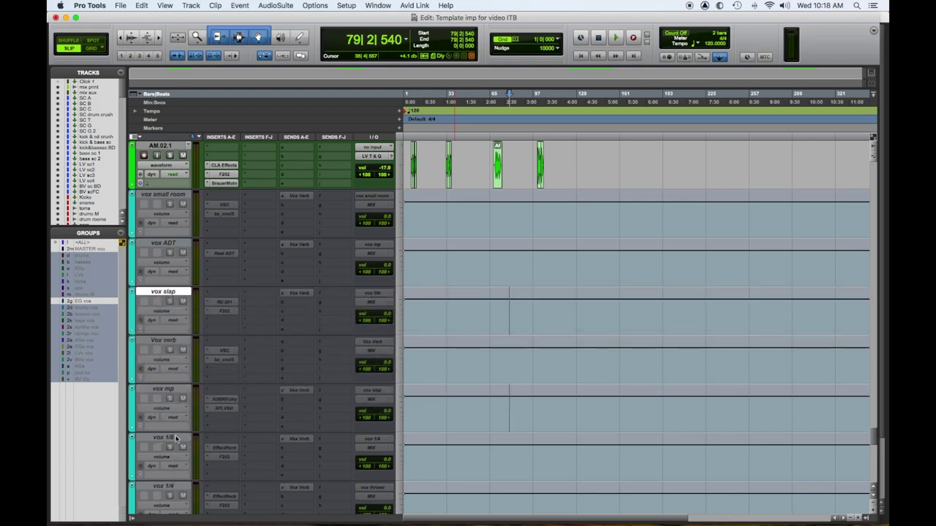
# - Make the vocal auxes from vox small room through Vox verb active
pyautogui.click(164, 194)
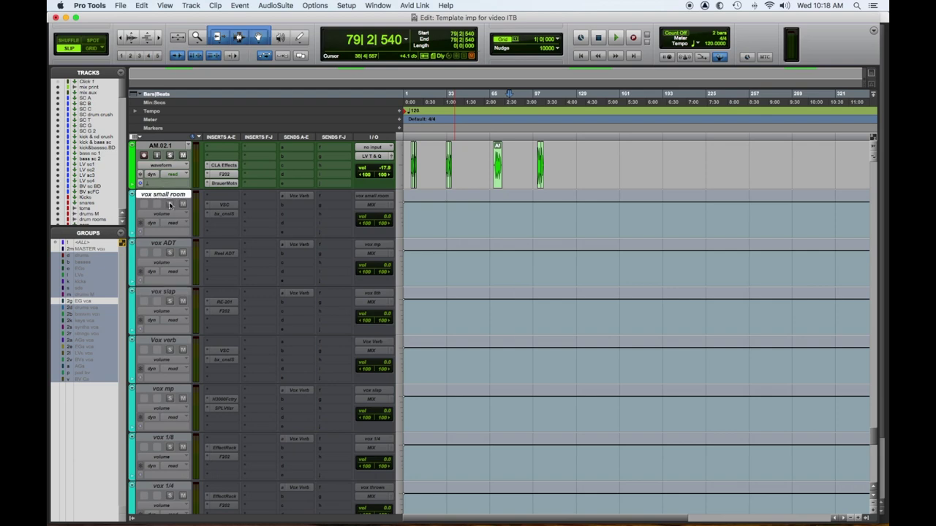
pyautogui.keyDown('shift'); pyautogui.click(170, 341); pyautogui.keyUp('shift')
pyautogui.rightClick(171, 341)
pyautogui.press('Escape')
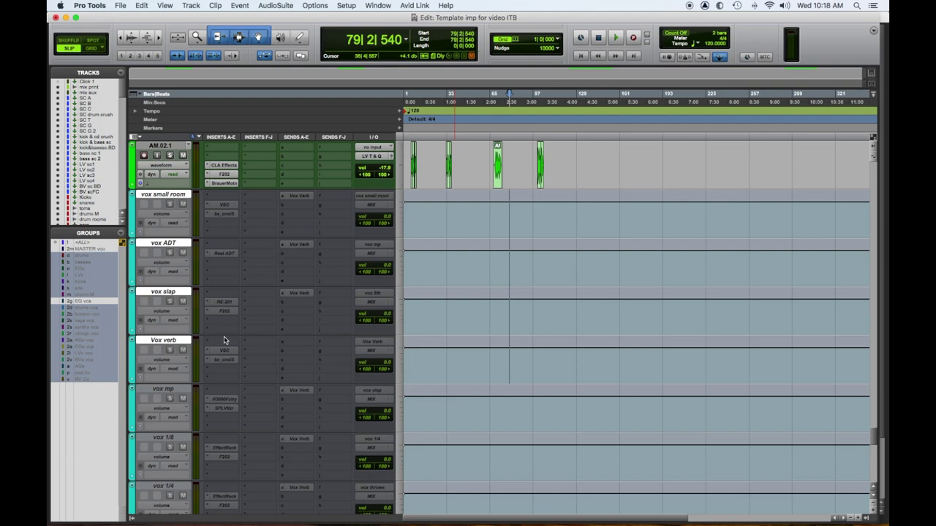
pyautogui.press('ctrl+shift+super+a')
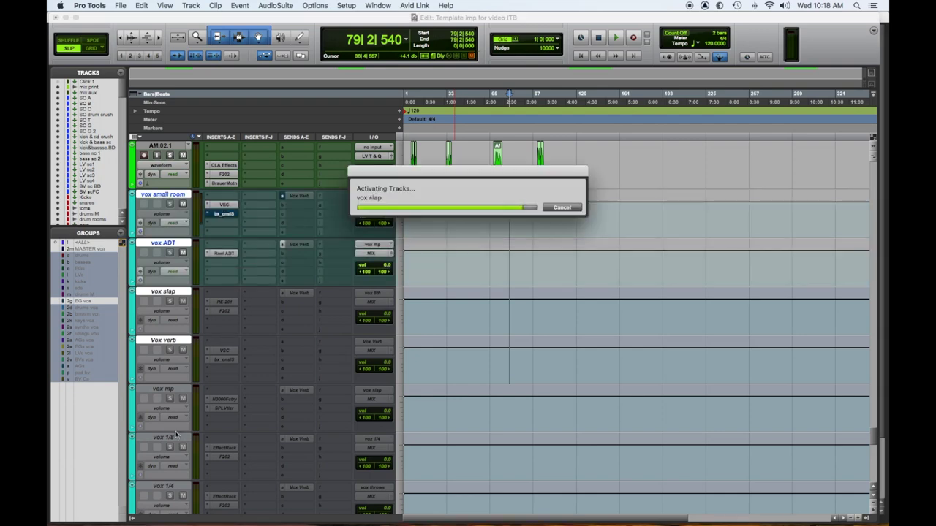
# - Move vox mp up above vox slap
pyautogui.click(166, 393)
pyautogui.moveTo(166, 394); pyautogui.dragTo(166, 297)
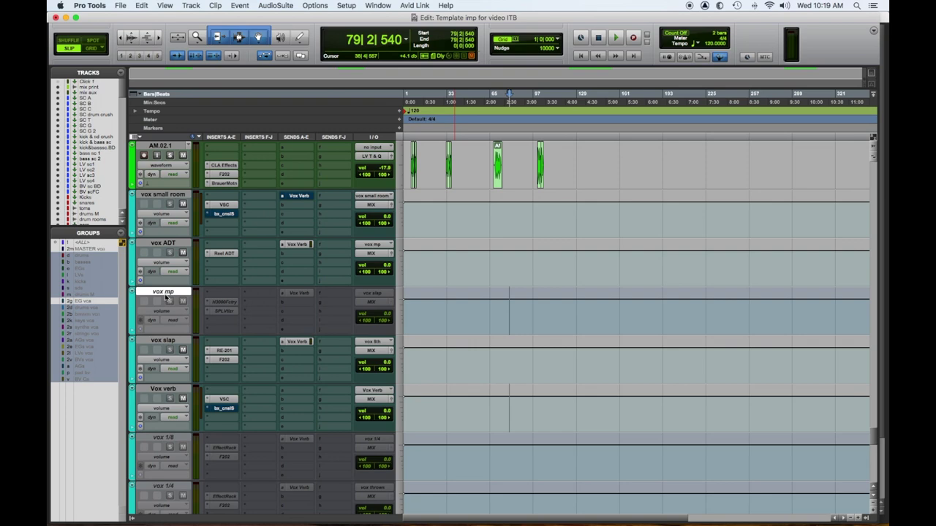
pyautogui.rightClick(166, 293)
pyautogui.click(198, 434)
# - Make the vox 1/8 and vox 1/4 tracks active
pyautogui.click(176, 437)
pyautogui.scroll(-2, 188, 457)
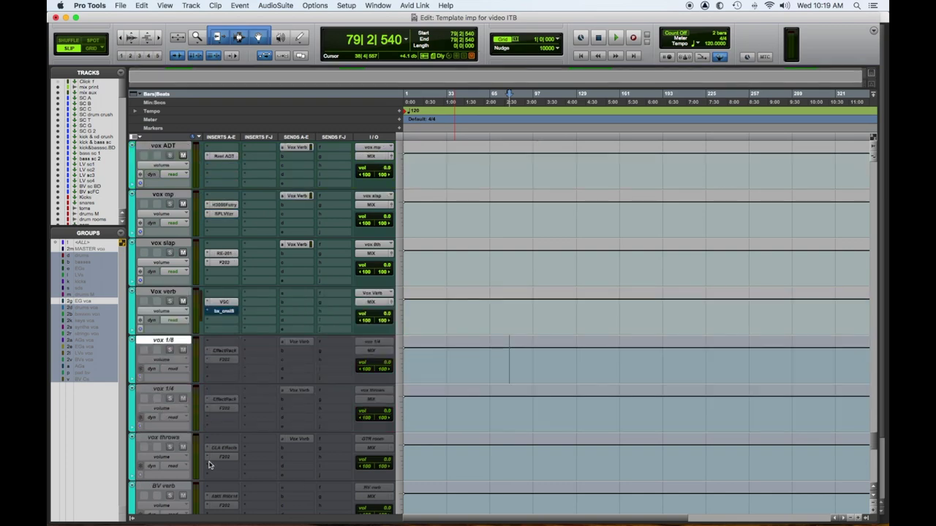
pyautogui.scroll(-1, 209, 465)
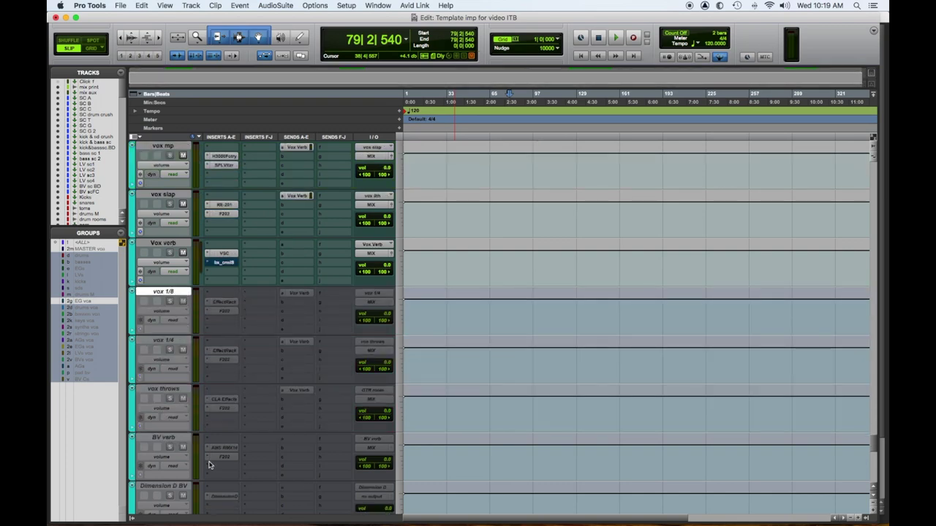
pyautogui.keyDown('shift'); pyautogui.click(164, 340); pyautogui.keyUp('shift')
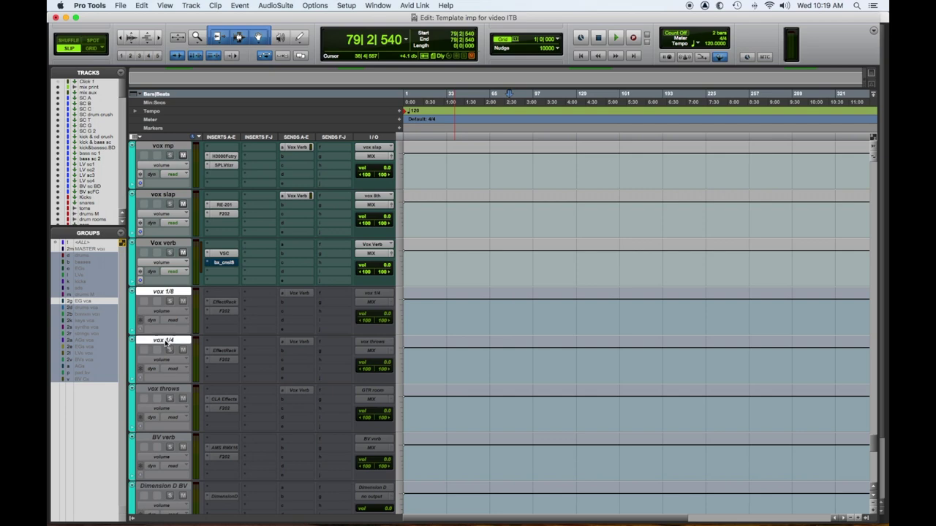
pyautogui.rightClick(174, 292)
pyautogui.click(163, 408)
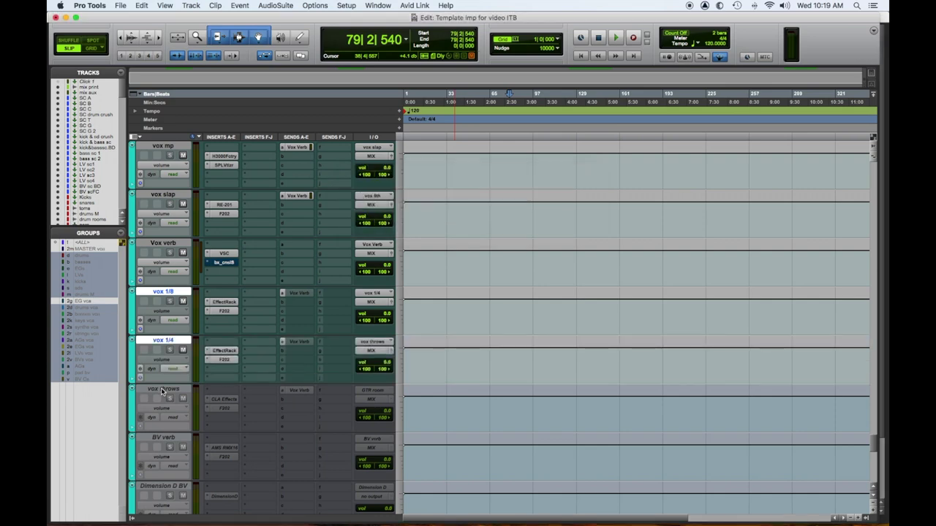
# - Remove the vox throws track from the session
pyautogui.click(163, 390)
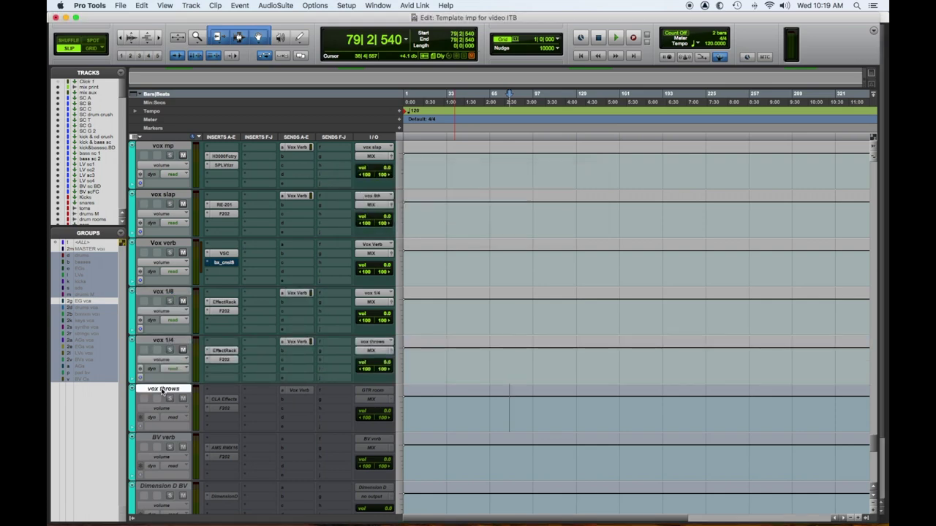
pyautogui.rightClick(162, 389)
pyautogui.click(223, 401)
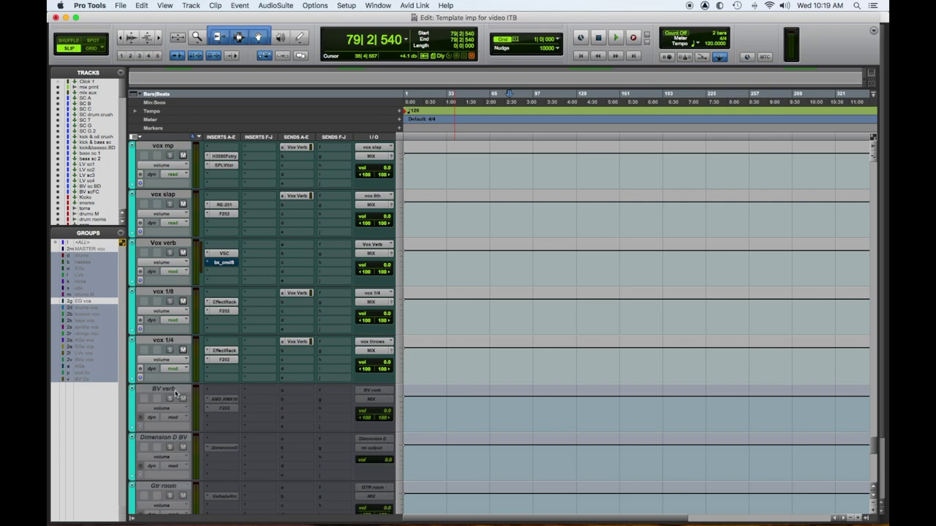
# - Make the BV verb and Dimension D BV tracks active
pyautogui.click(174, 393)
pyautogui.rightClick(173, 392)
pyautogui.click(184, 396)
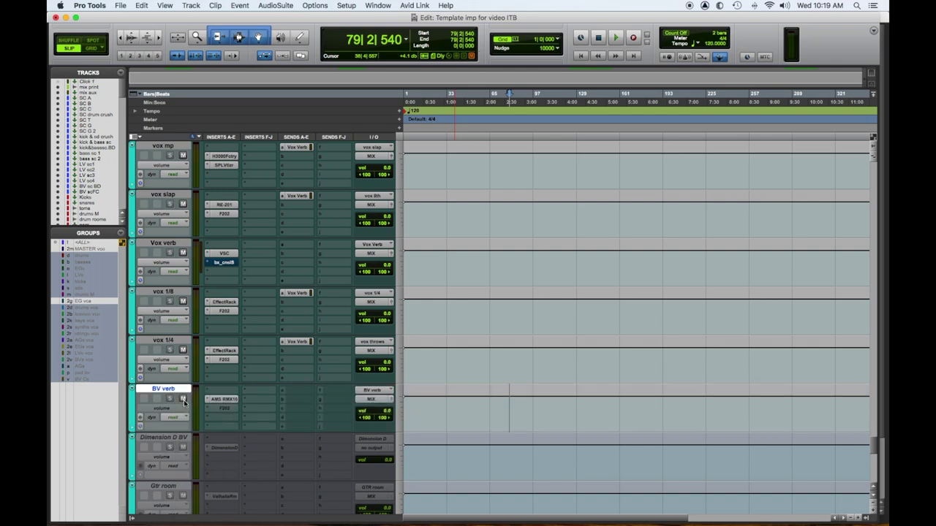
pyautogui.scroll(-1, 196, 439)
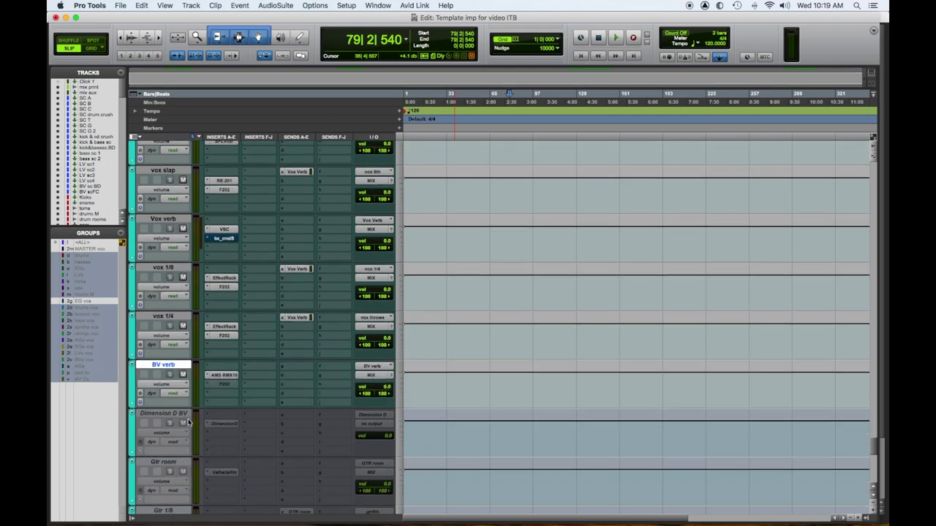
pyautogui.click(164, 414)
pyautogui.rightClick(174, 415)
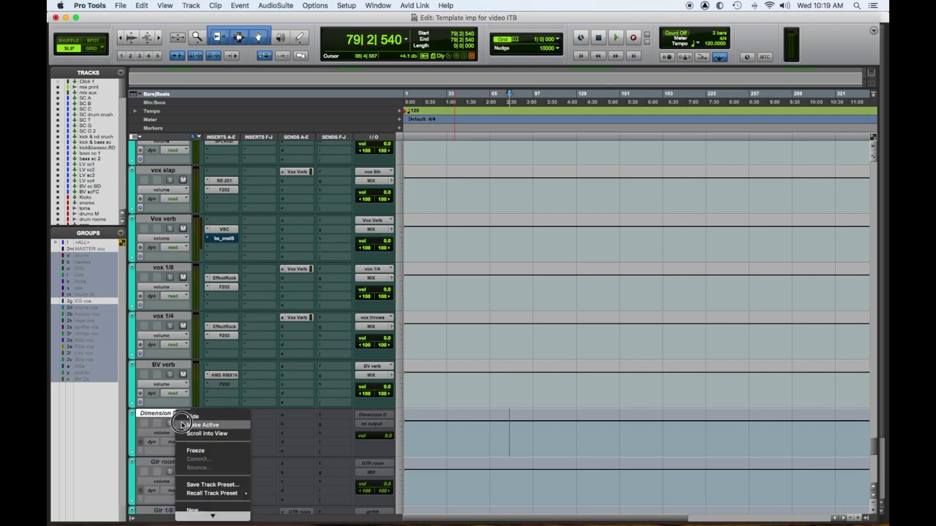
pyautogui.click(199, 425)
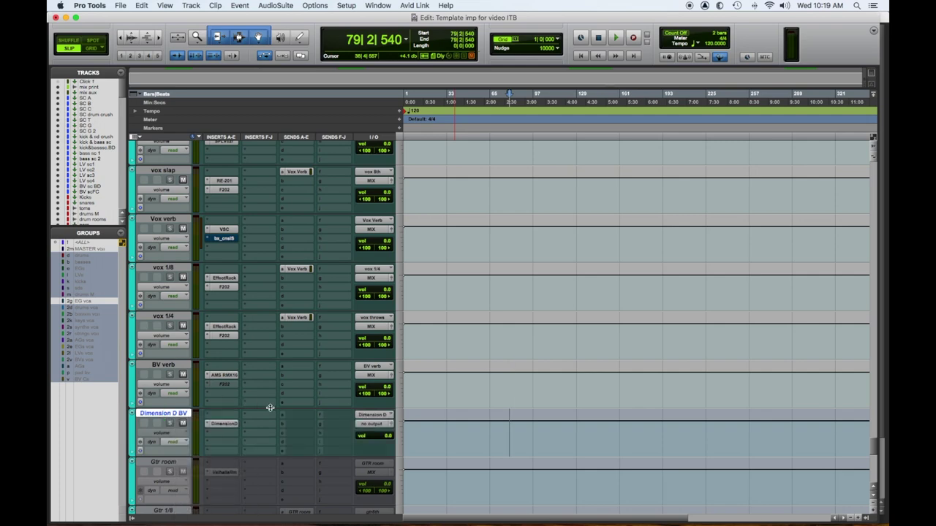
# - Make the Gtr room, Gtr 1/8 and Gtr 1/4 tracks active
pyautogui.scroll(-5, 268, 434)
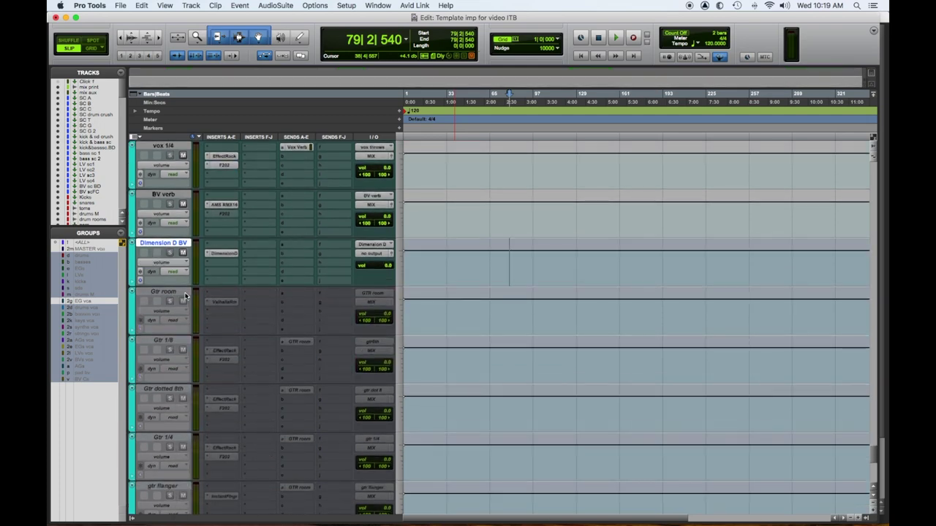
pyautogui.click(179, 292)
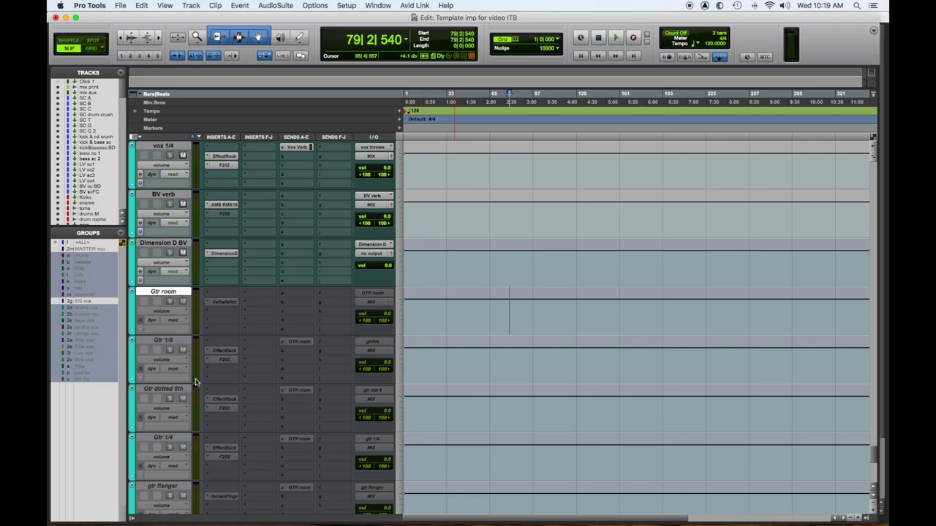
pyautogui.keyDown('super'); pyautogui.click(168, 342); pyautogui.keyUp('super')
pyautogui.keyDown('super'); pyautogui.click(176, 438); pyautogui.keyUp('super')
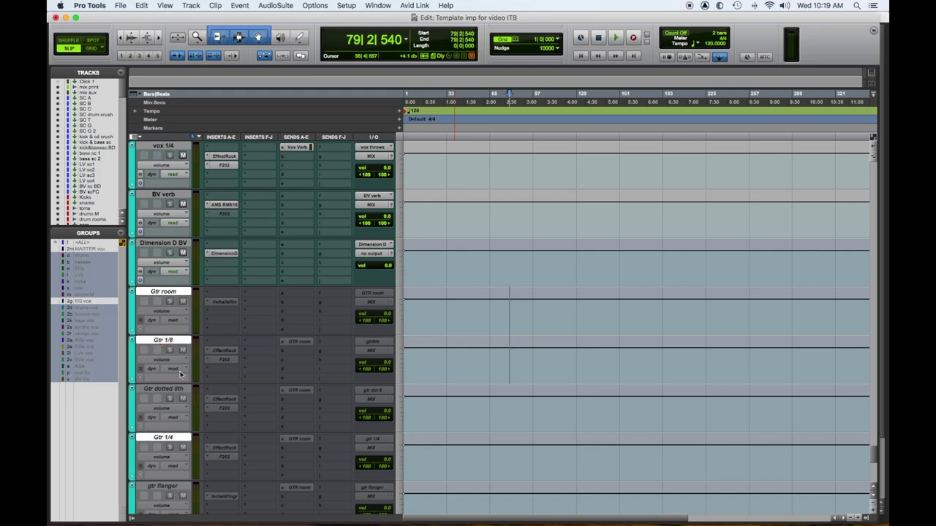
pyautogui.rightClick(170, 292)
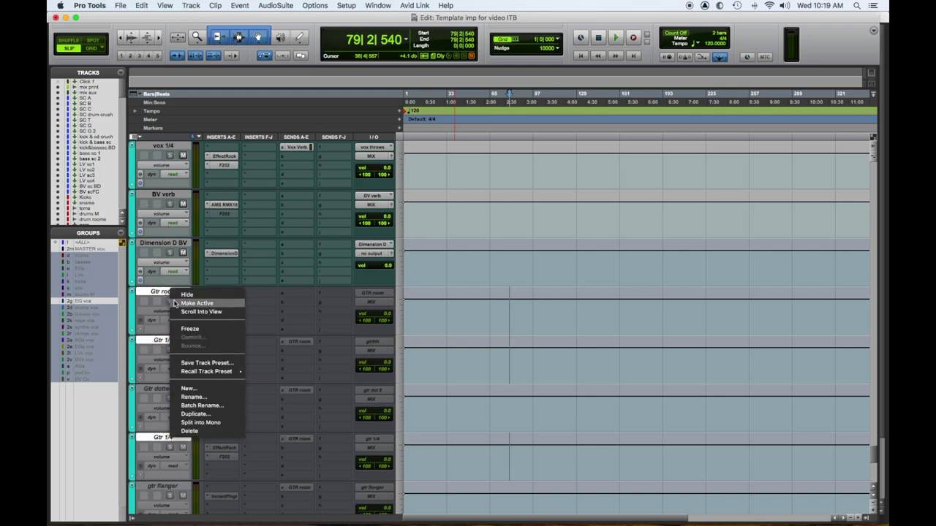
pyautogui.click(175, 302)
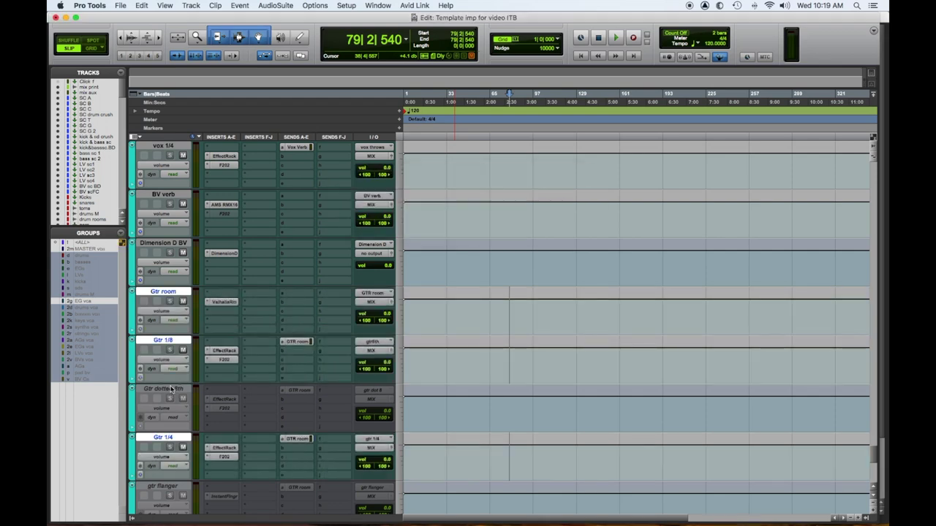
# - Select Gtr dotted 8th and gtr flanger and bring up their track options
pyautogui.click(172, 389)
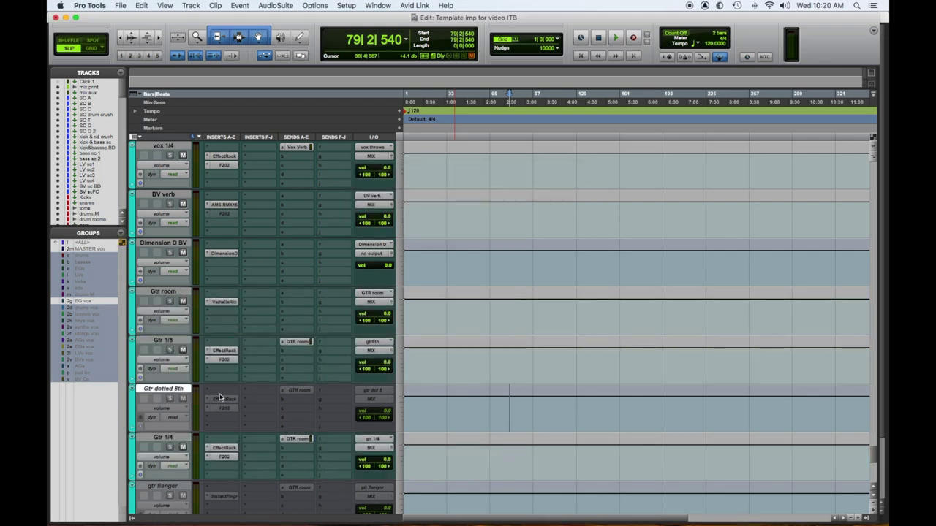
pyautogui.scroll(-3, 223, 404)
pyautogui.keyDown('super'); pyautogui.click(168, 389); pyautogui.keyUp('super')
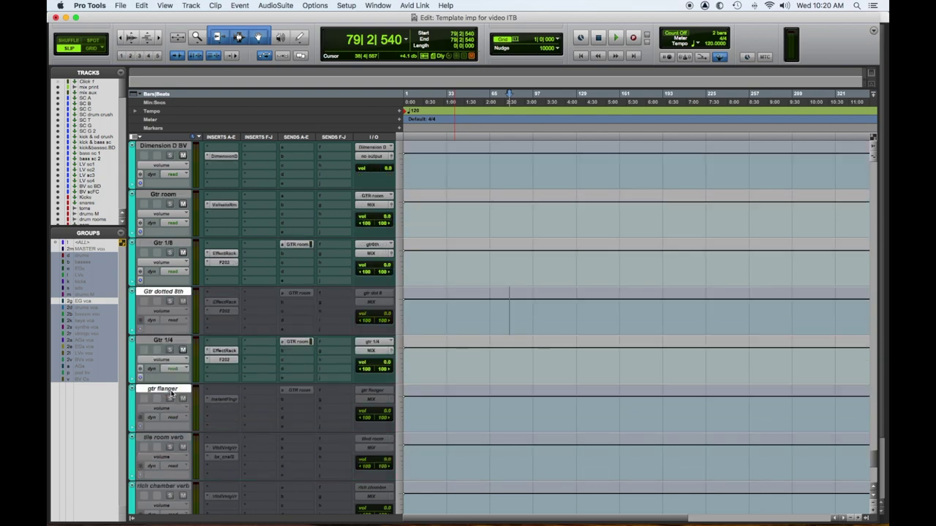
pyautogui.scroll(-3, 235, 417)
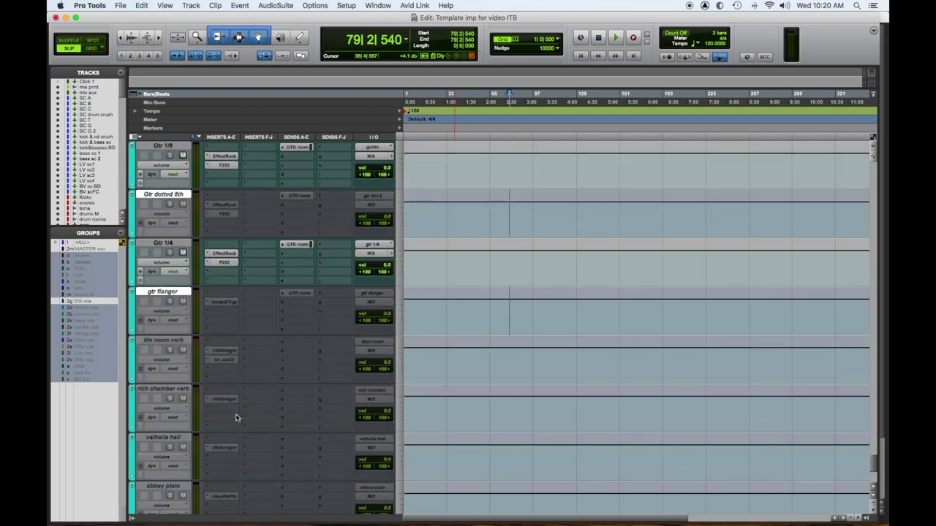
pyautogui.rightClick(179, 292)
# - Hide Gtr dotted 8th and gtr flanger, then select tile room verb through abbey plate
pyautogui.click(194, 294)
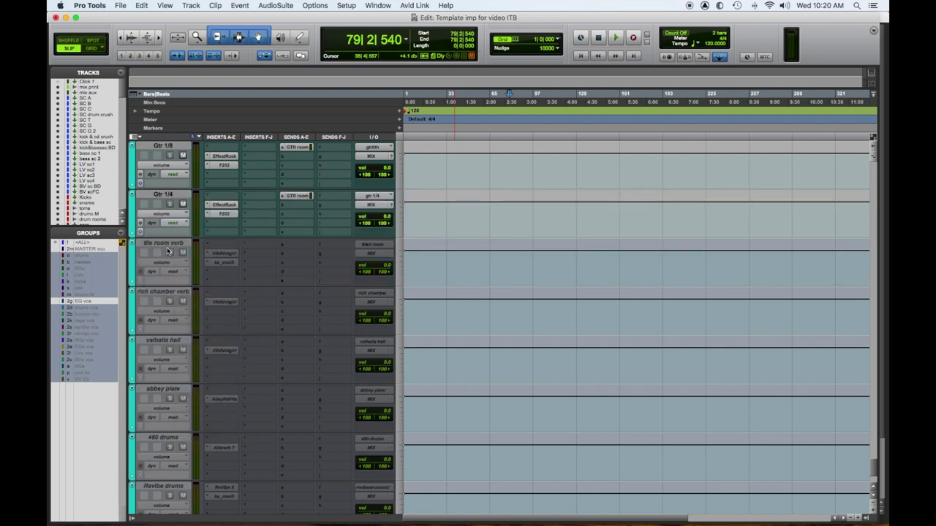
pyautogui.click(168, 243)
pyautogui.keyDown('shift'); pyautogui.click(179, 293); pyautogui.keyUp('shift')
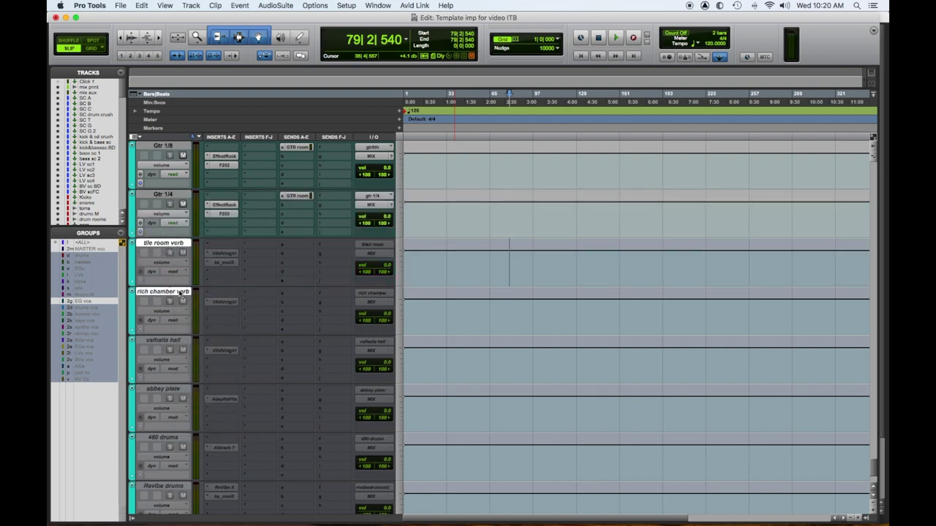
pyautogui.keyDown('shift'); pyautogui.click(179, 340); pyautogui.keyUp('shift')
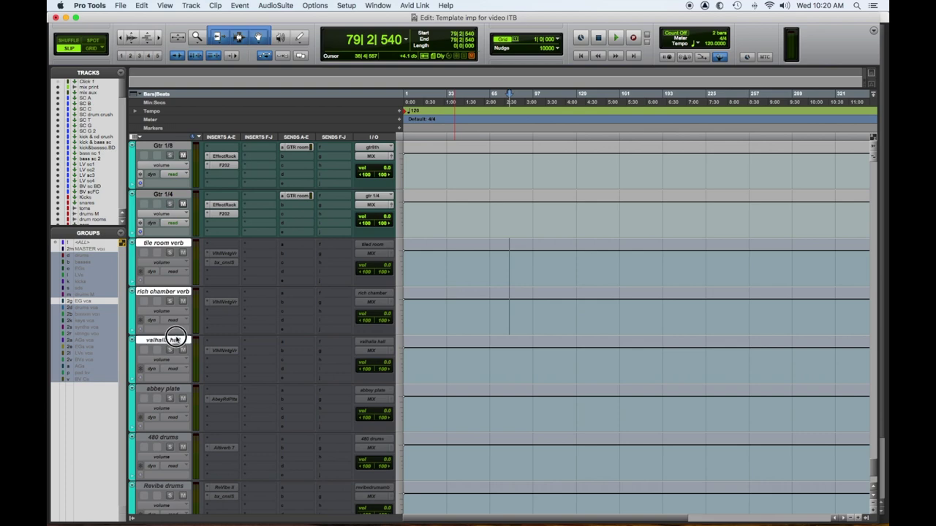
pyautogui.keyDown('shift'); pyautogui.click(176, 389); pyautogui.keyUp('shift')
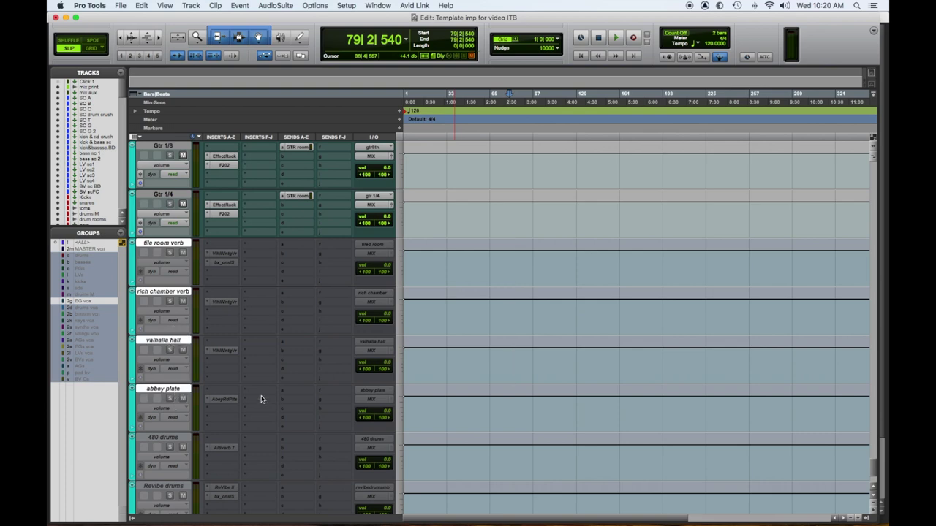
# - Add 480 drums, Revibe drums and cello room, and make all seven reverbs active
pyautogui.scroll(-3, 261, 399)
pyautogui.keyDown('shift'); pyautogui.click(175, 344); pyautogui.keyUp('shift')
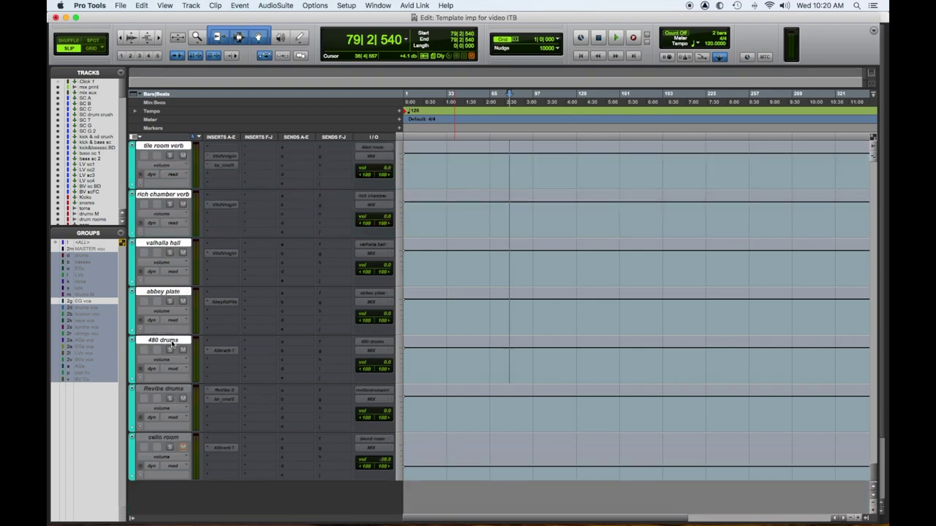
pyautogui.keyDown('shift'); pyautogui.click(170, 388); pyautogui.keyUp('shift')
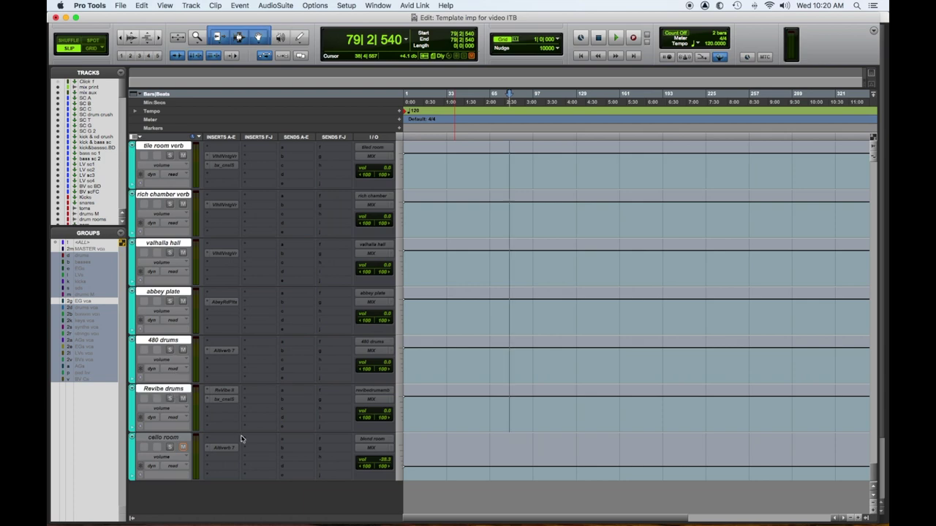
pyautogui.keyDown('shift'); pyautogui.click(174, 437); pyautogui.keyUp('shift')
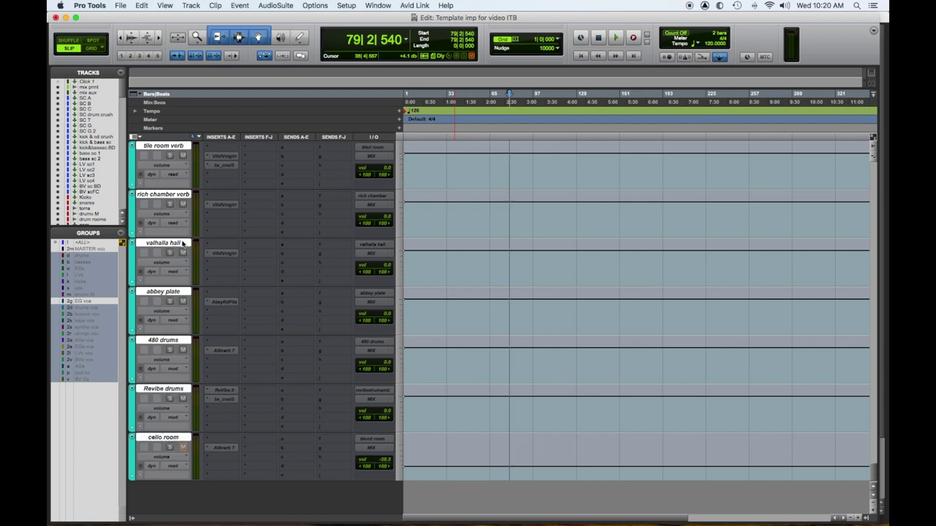
pyautogui.rightClick(184, 245)
pyautogui.click(185, 254)
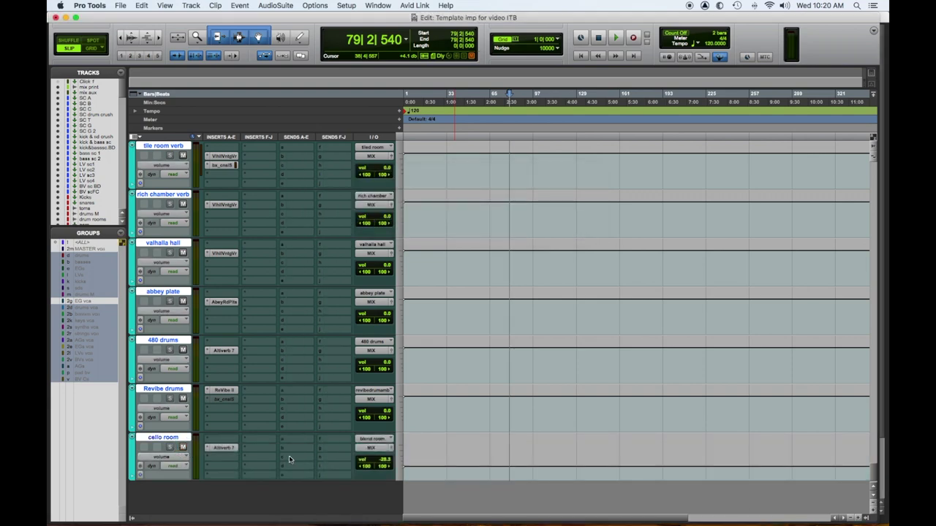
# - Drag the five VCA tracks, Master vca through EGs vca, to just below mix aux
pyautogui.scroll(3, 289, 468)
pyautogui.scroll(8, 289, 471)
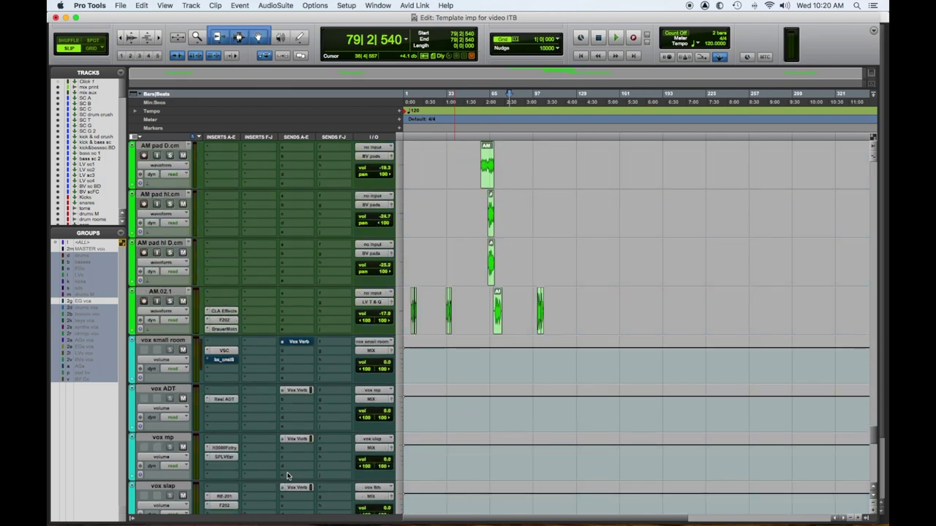
pyautogui.scroll(7, 287, 476)
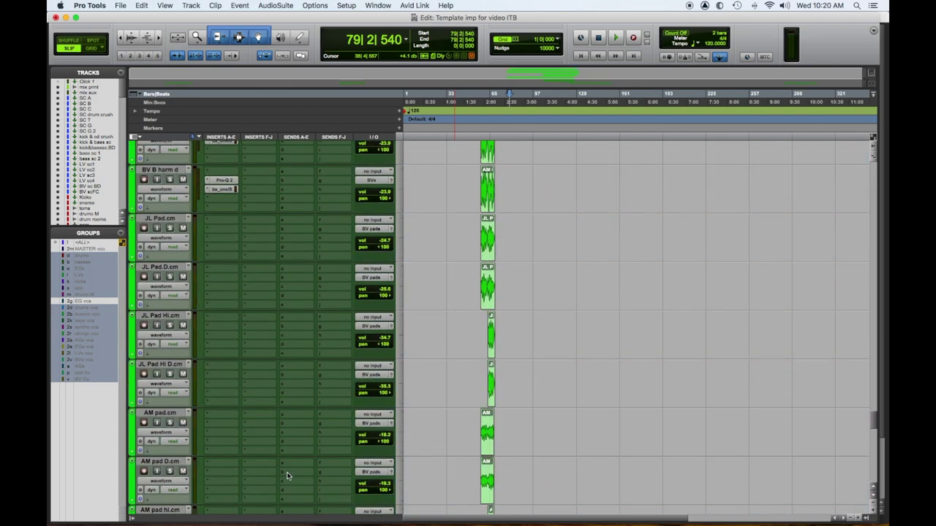
pyautogui.scroll(3, 287, 476)
pyautogui.scroll(4, 286, 476)
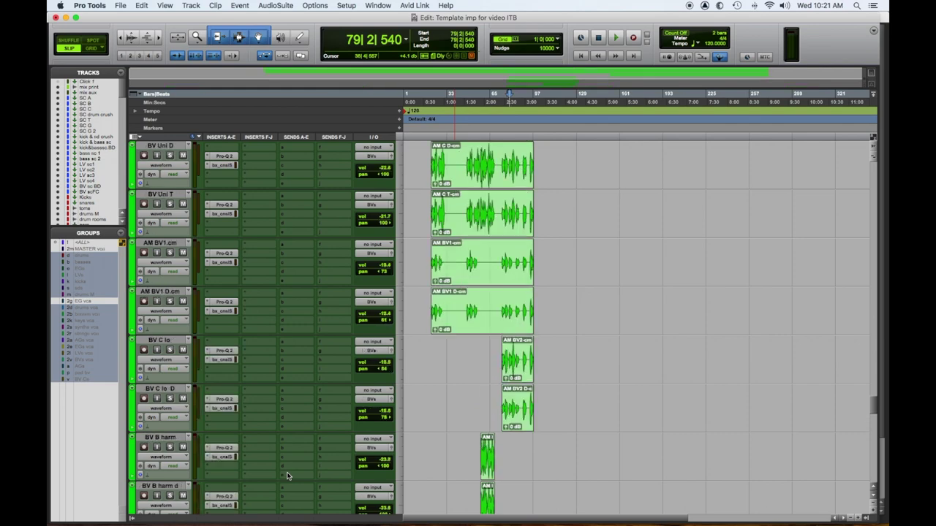
pyautogui.scroll(10, 287, 476)
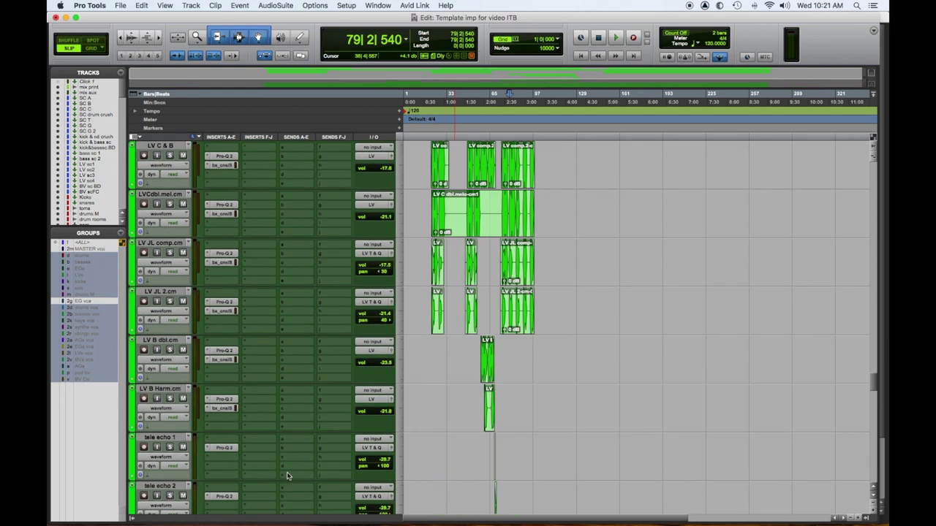
pyautogui.scroll(3, 286, 476)
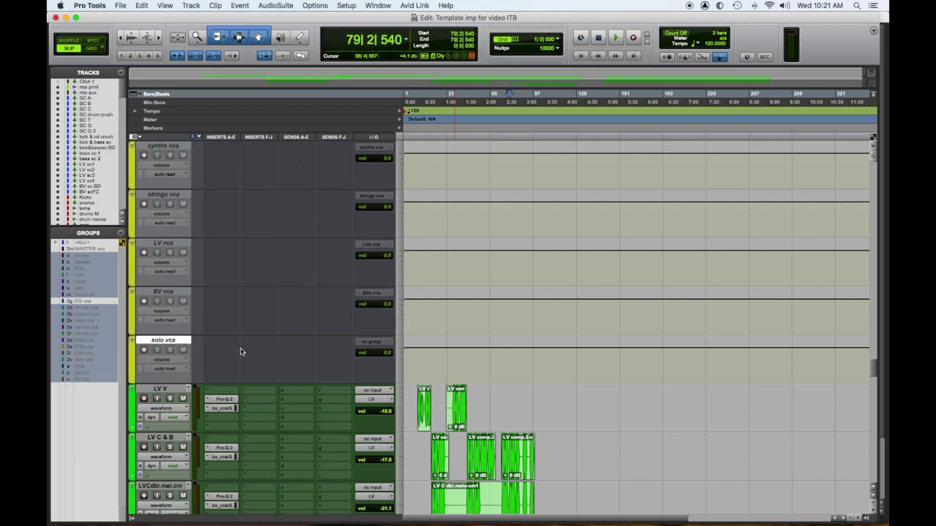
pyautogui.scroll(8, 257, 378)
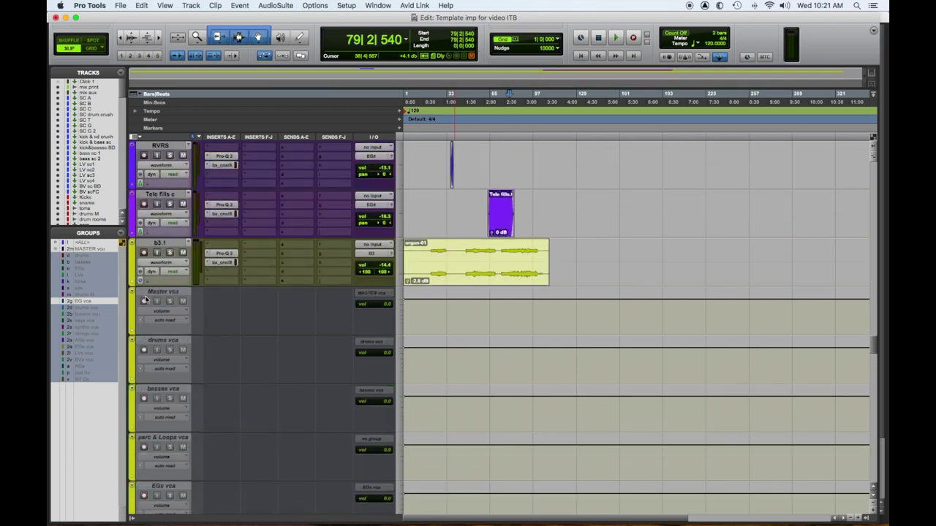
pyautogui.click(174, 291)
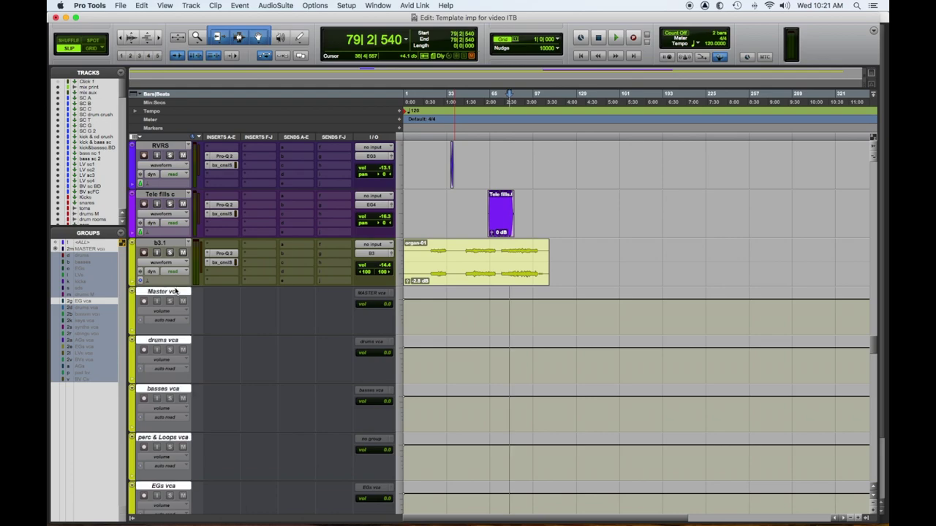
pyautogui.moveTo(175, 291); pyautogui.dragTo(228, 244)
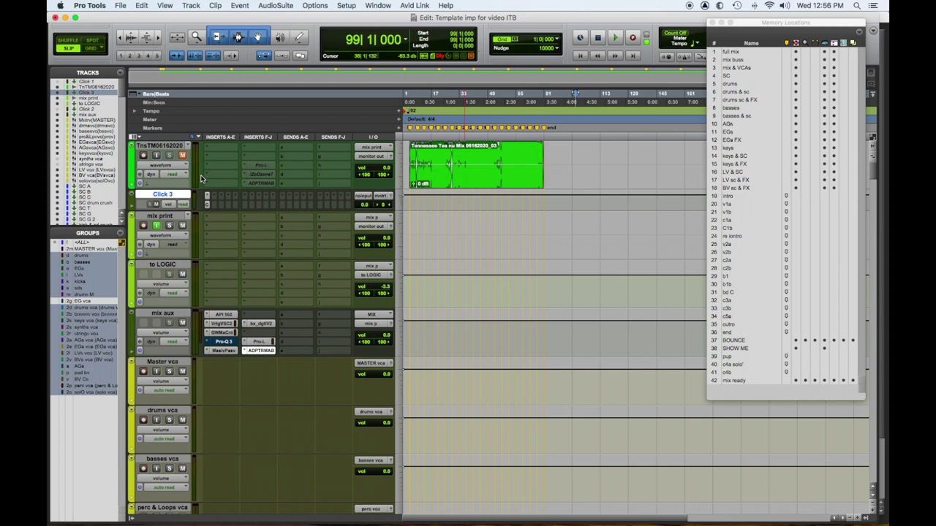
# - Play the TnsTM06162020 mix clip and jump playback to memory location 21 v1b
pyautogui.scroll(-5, 354, 276)
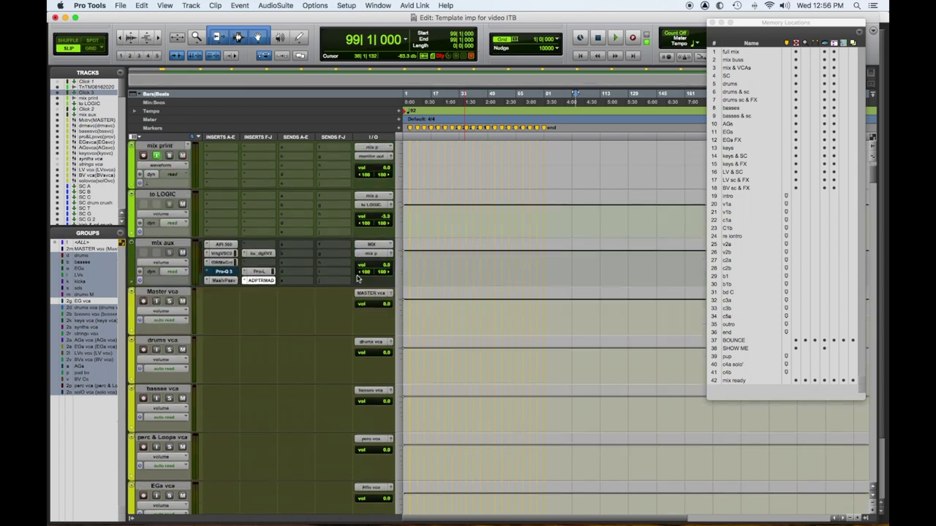
pyautogui.scroll(5, 357, 278)
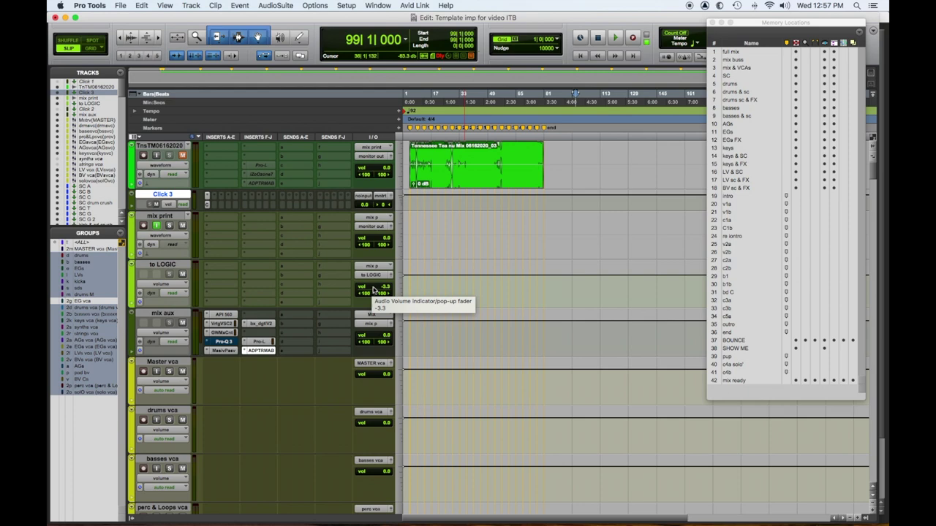
pyautogui.click(467, 179)
pyautogui.press('space')
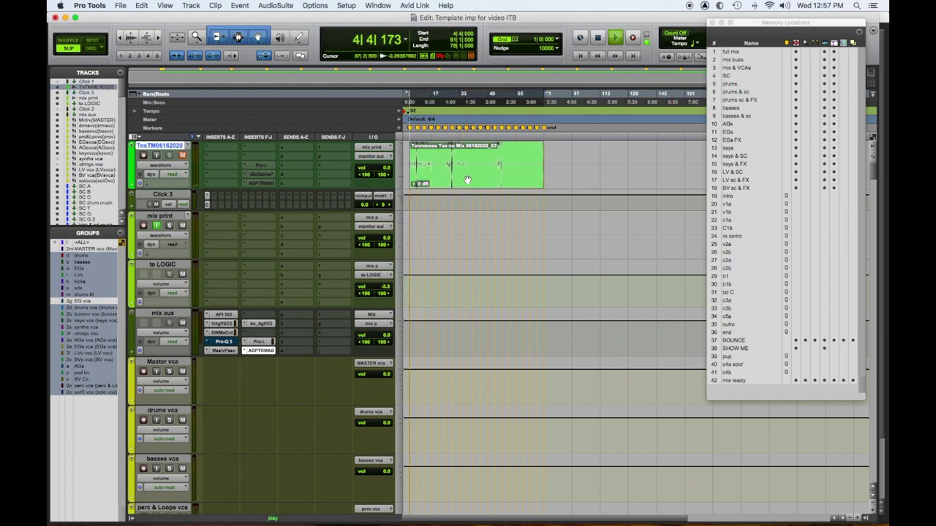
pyautogui.click(729, 213)
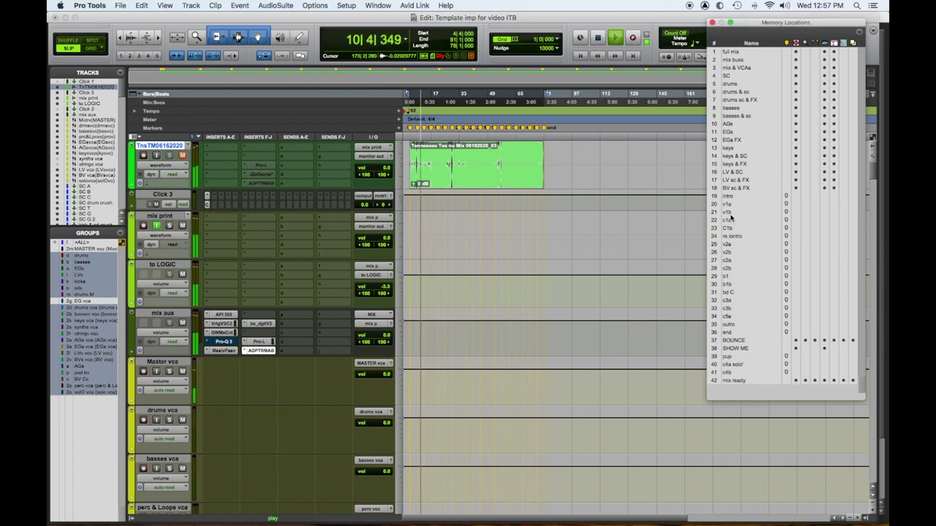